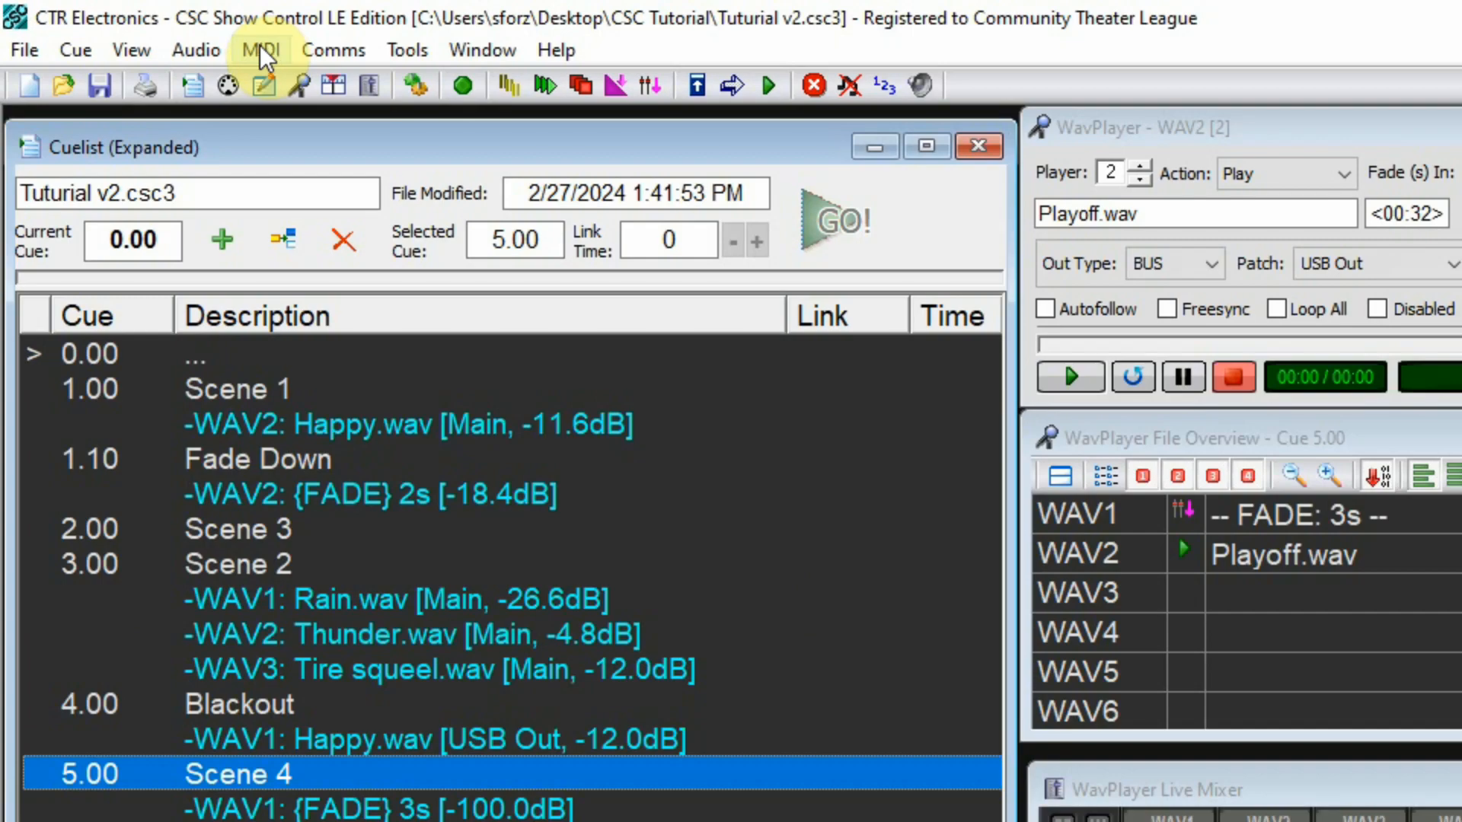
# Step: Open the MIDI output setup, try AudioBox USB as Port A's output device, and return it to LoopBe Internal MIDI
pyautogui.click(233, 45)
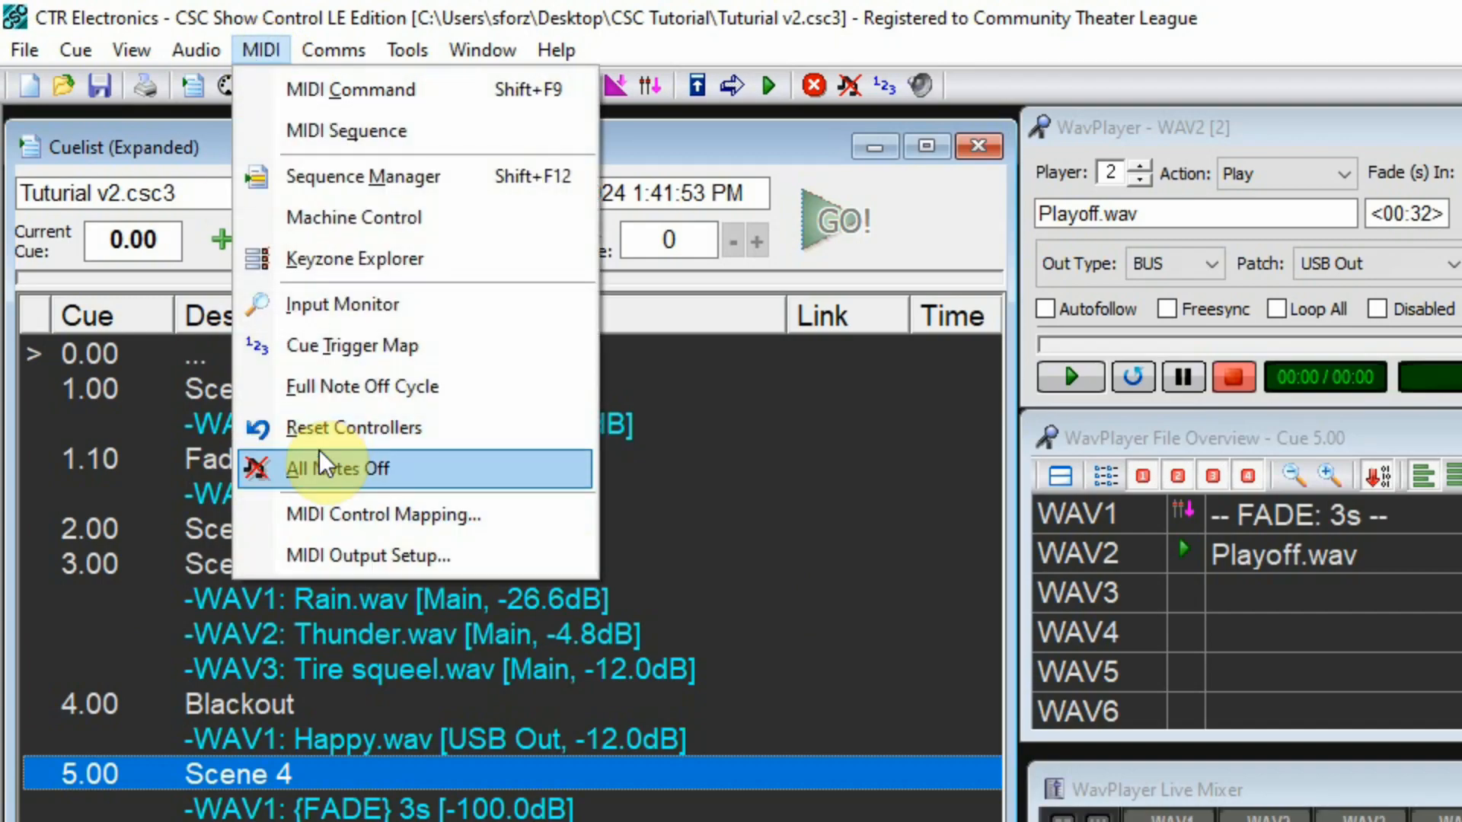
pyautogui.click(336, 558)
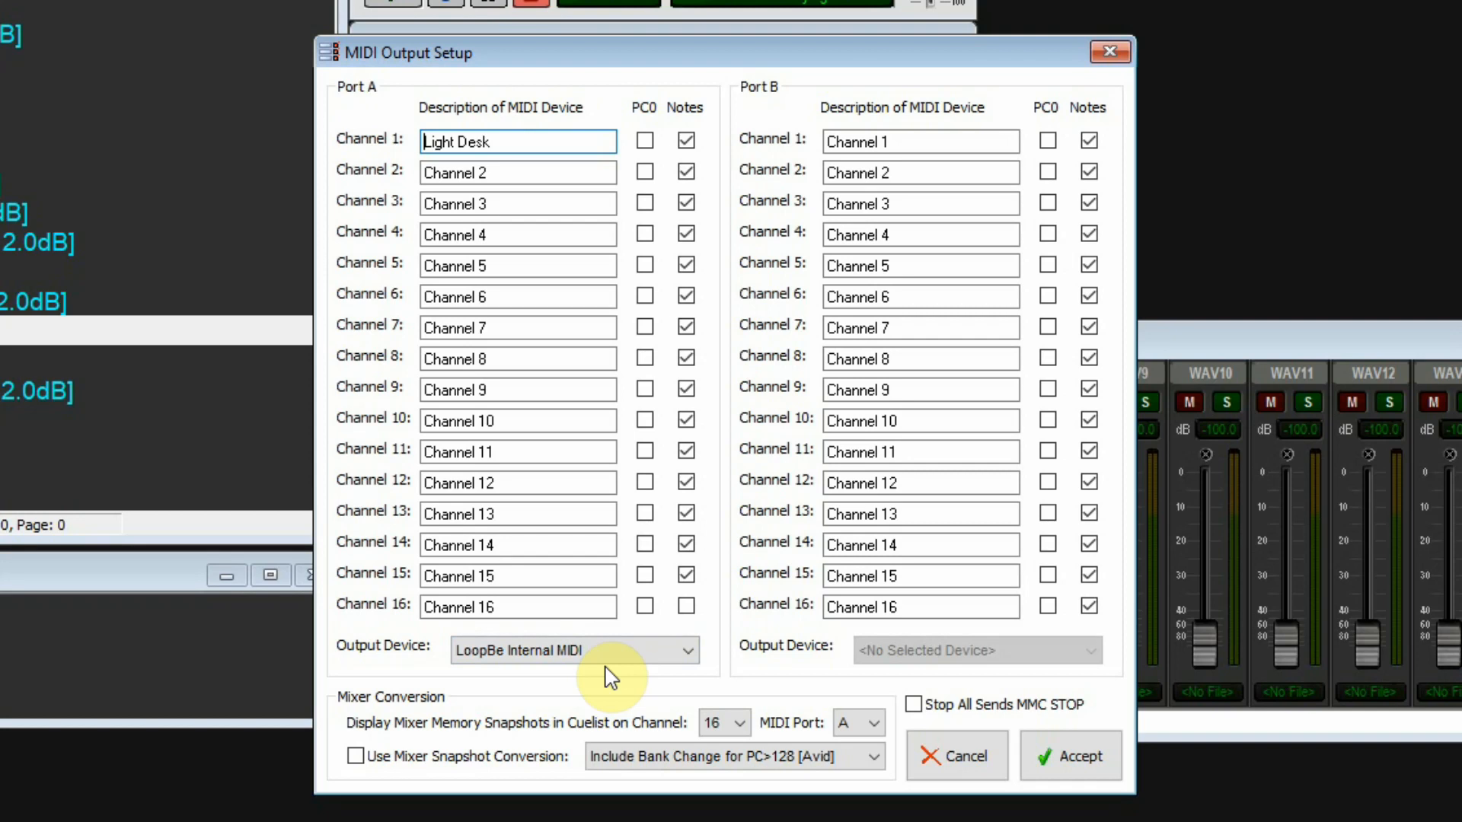
pyautogui.click(685, 651)
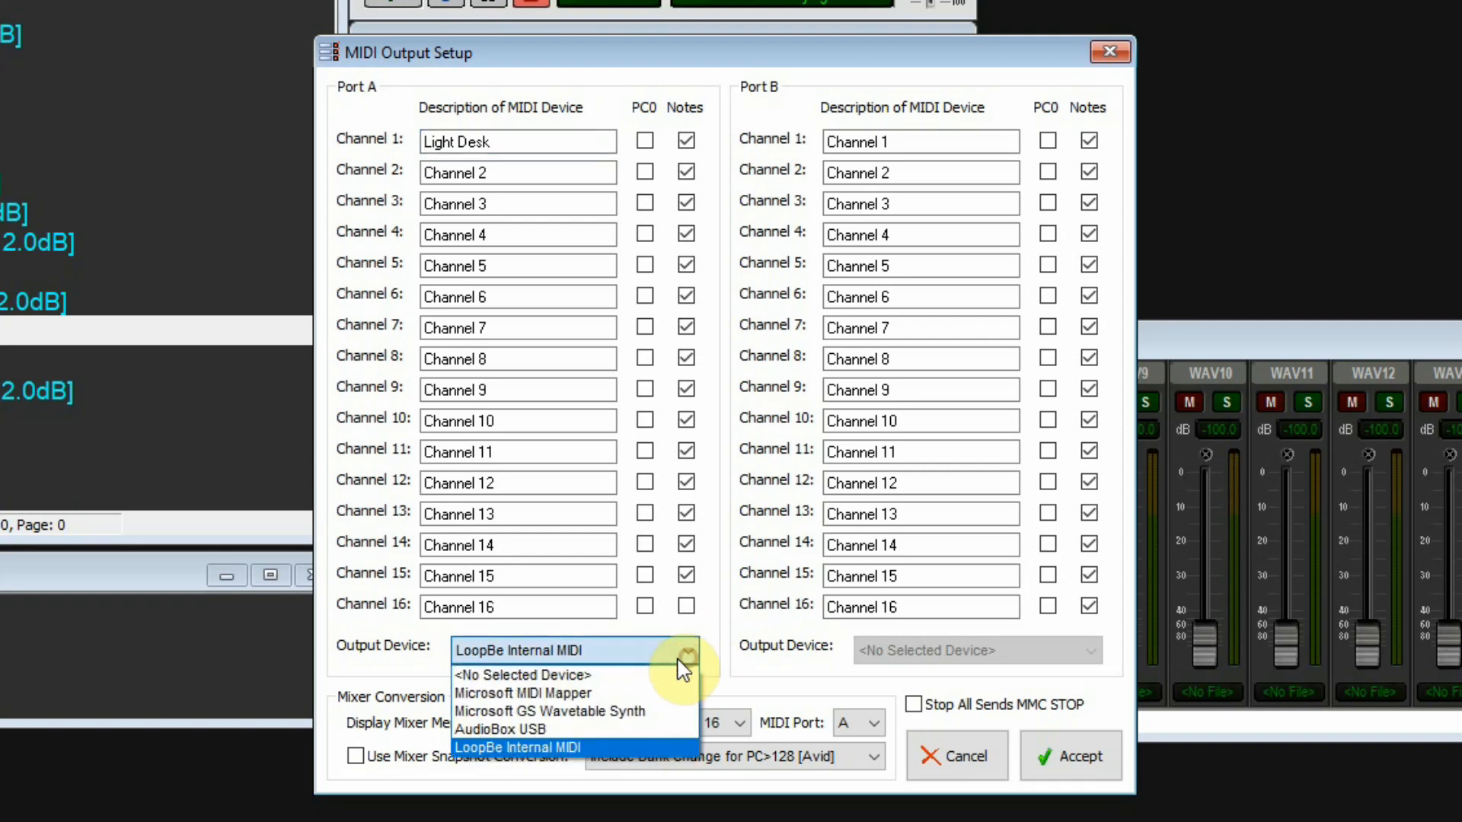
pyautogui.click(564, 729)
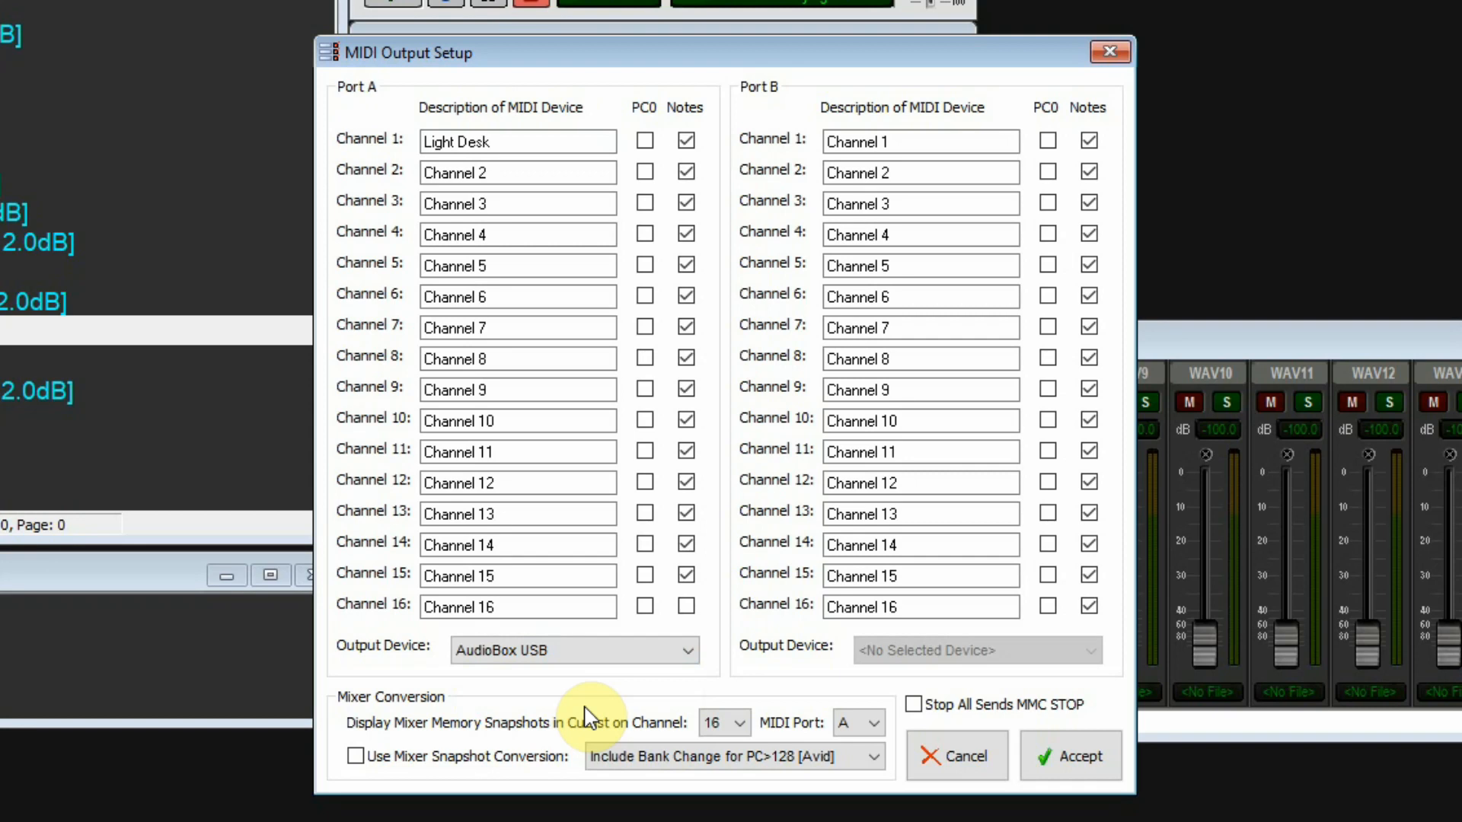
pyautogui.click(687, 651)
pyautogui.click(607, 749)
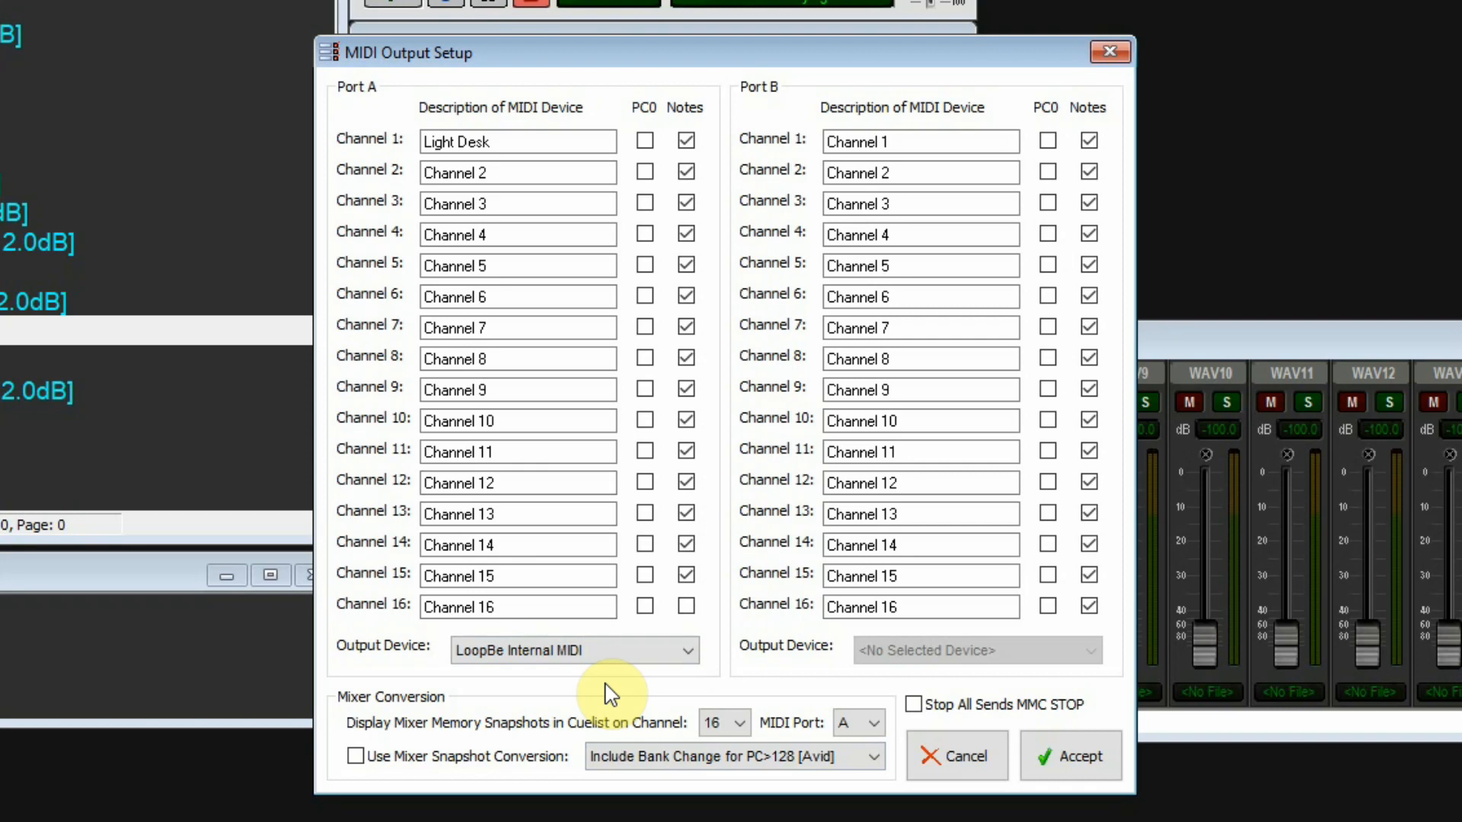
# Step: Describe Port A's channel 2 as Mixer and channel 16 as PPT Laptop
pyautogui.doubleClick(533, 174)
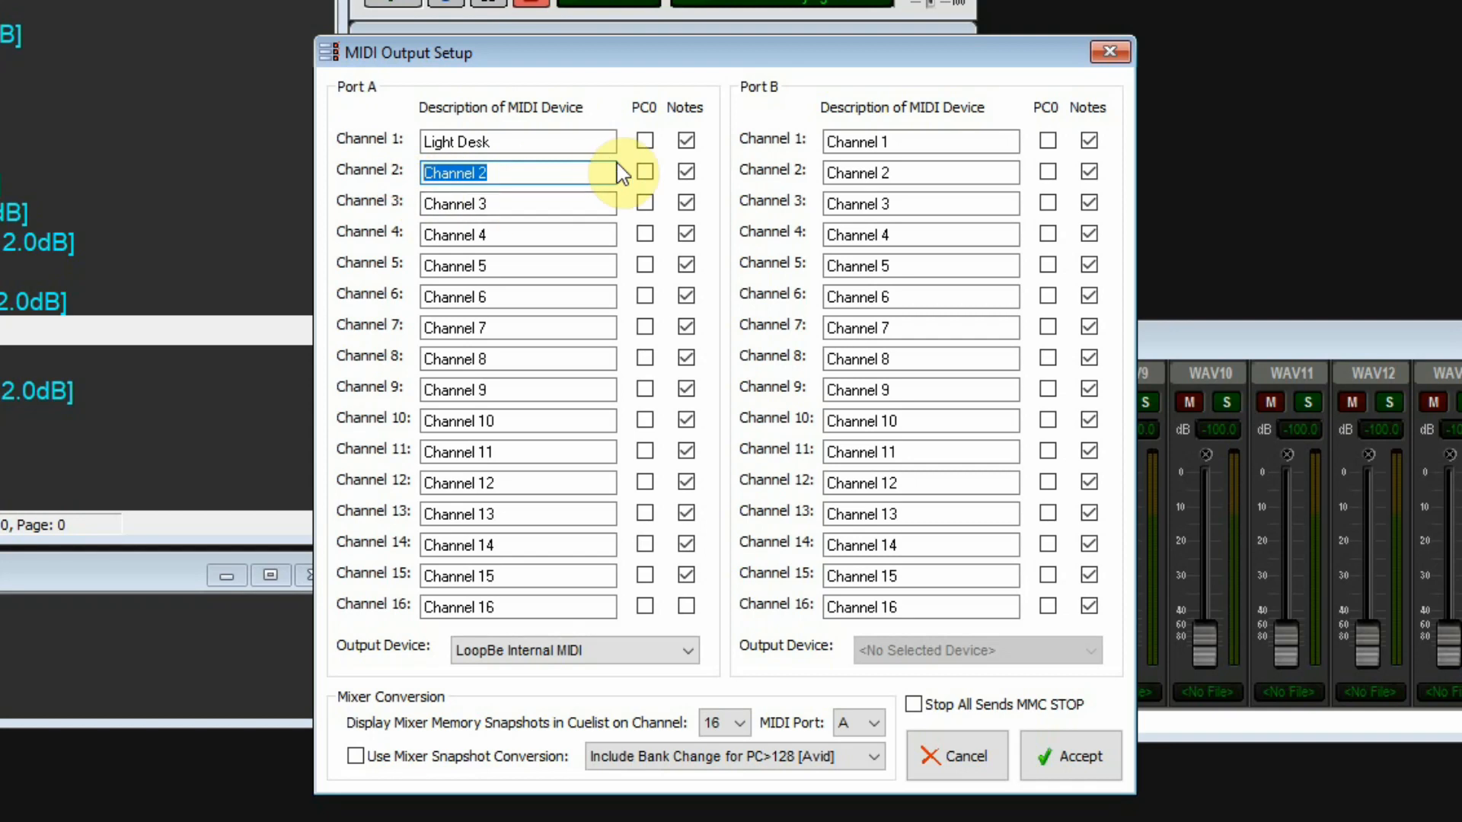
pyautogui.write('Mixer')
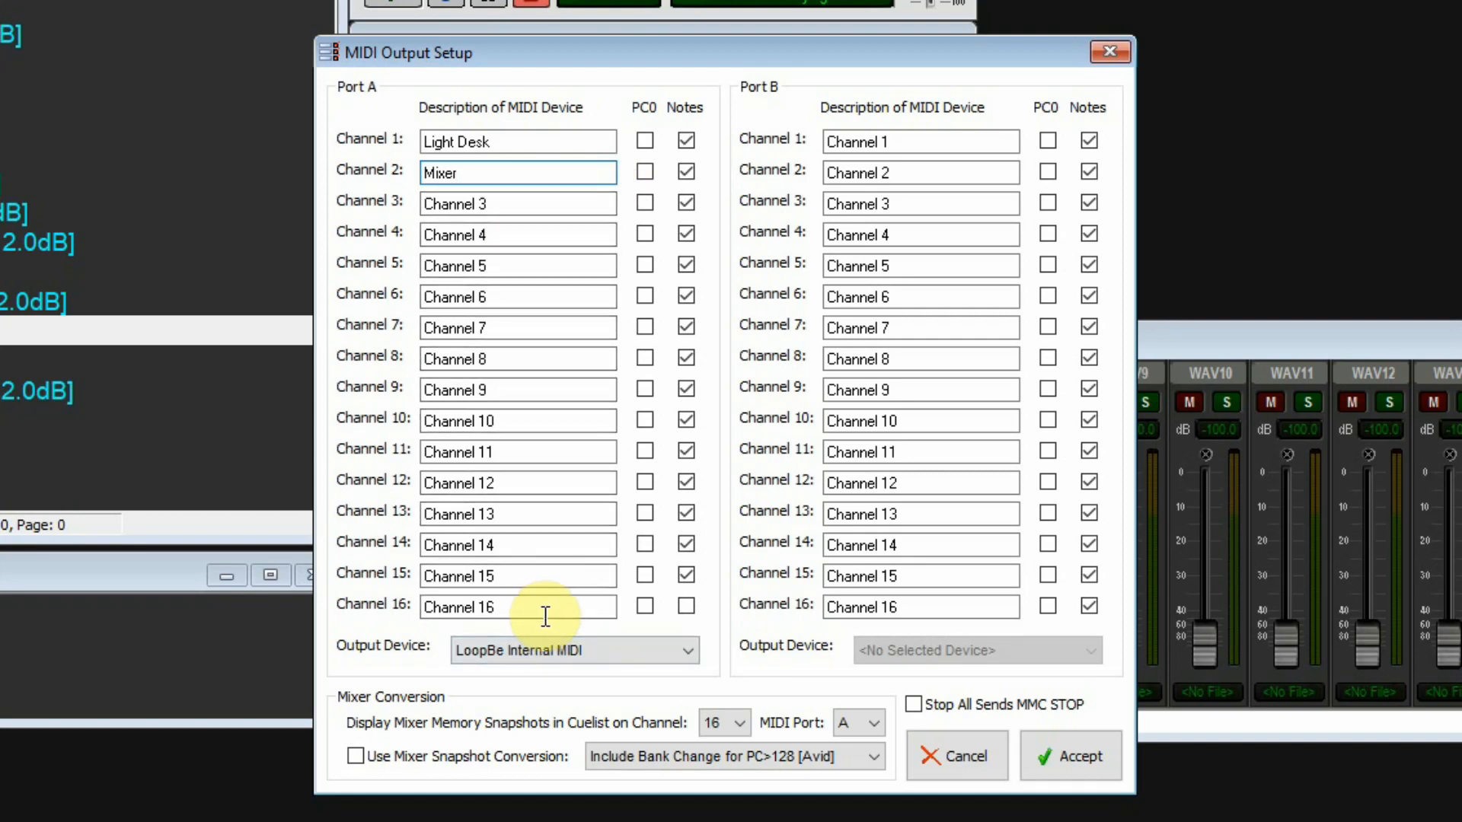
pyautogui.moveTo(526, 603); pyautogui.dragTo(394, 603)
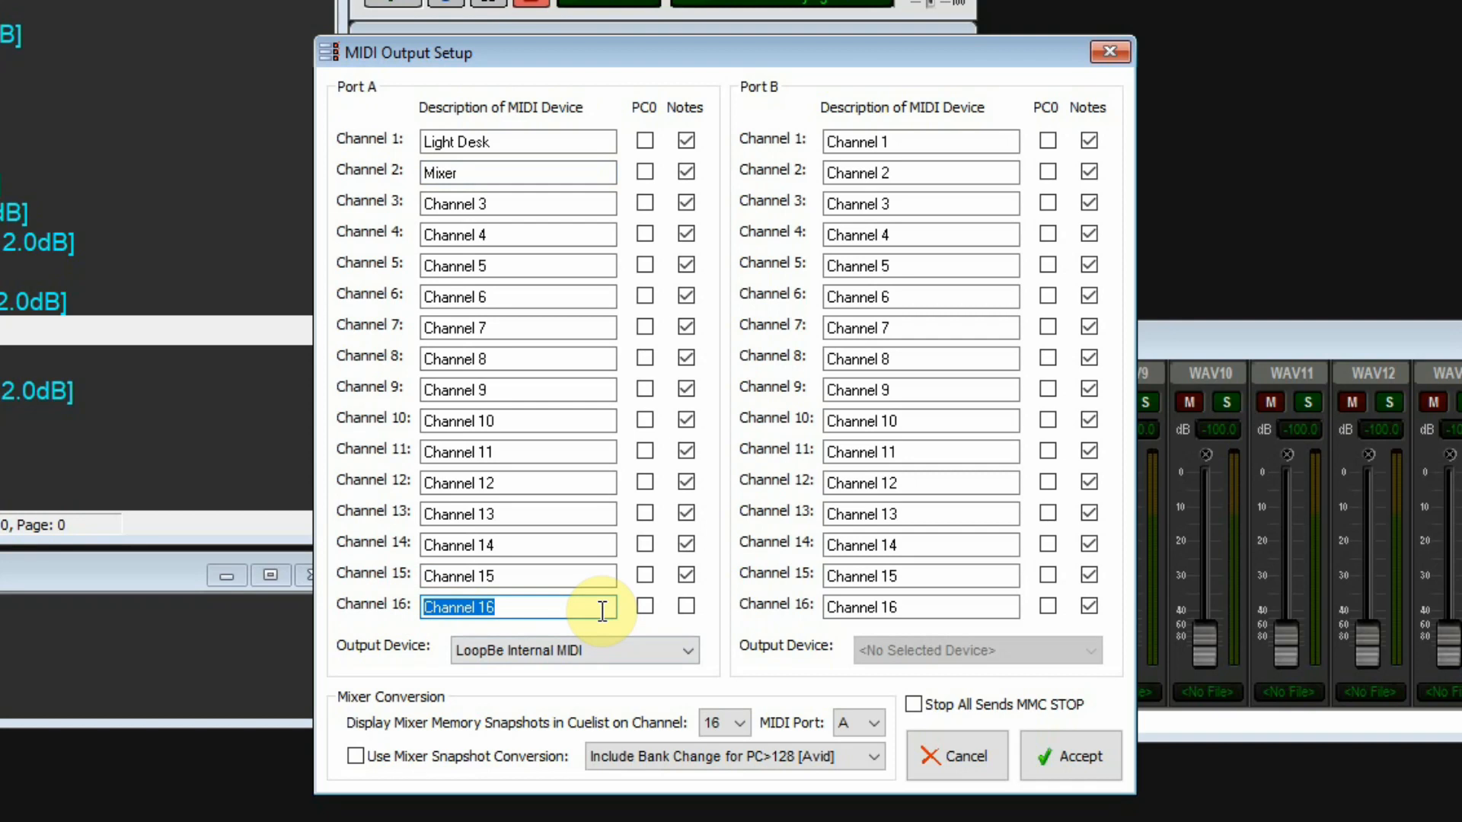
pyautogui.write('PPT')
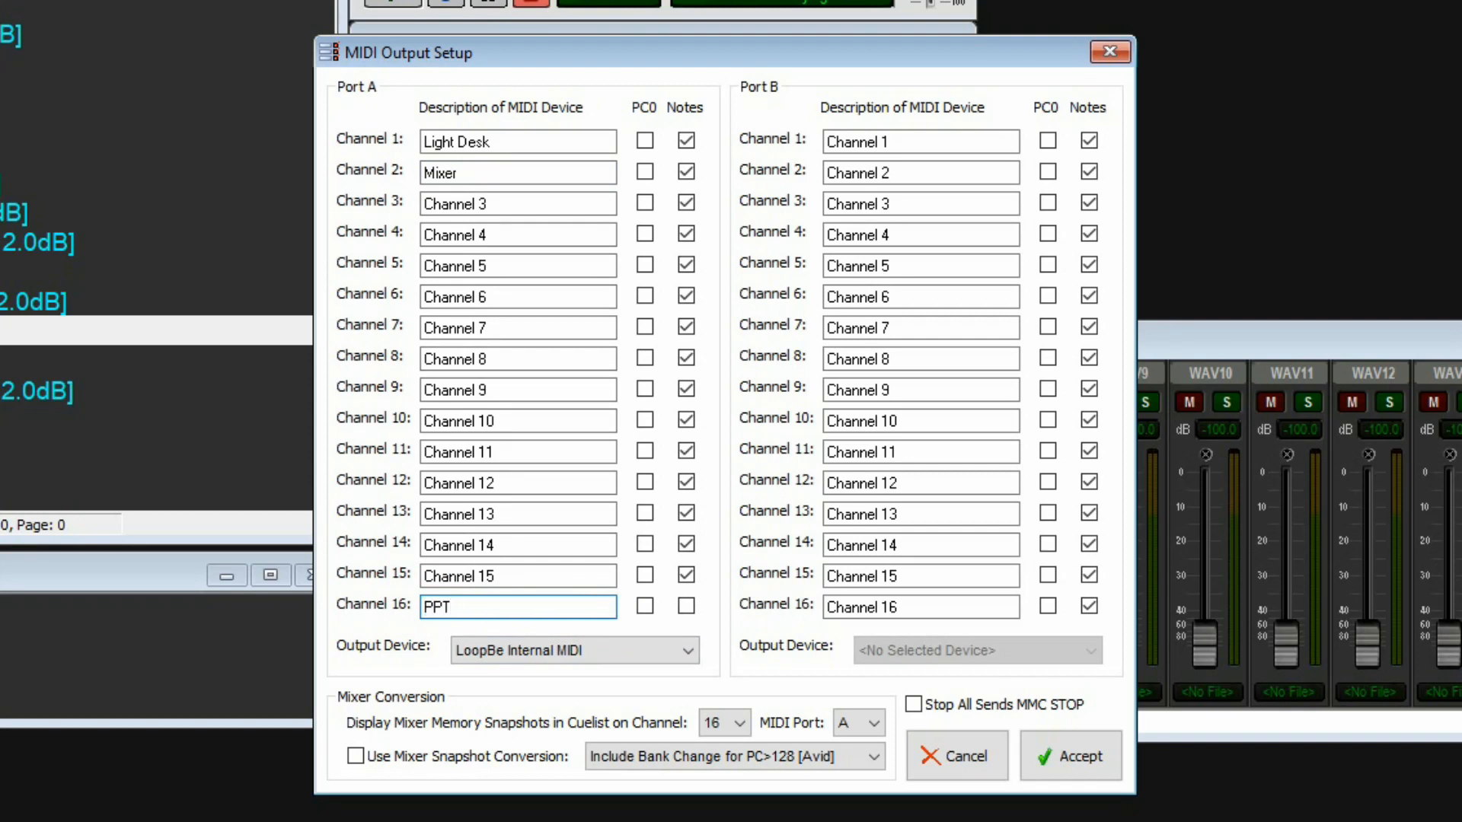
pyautogui.write(' Laptop')
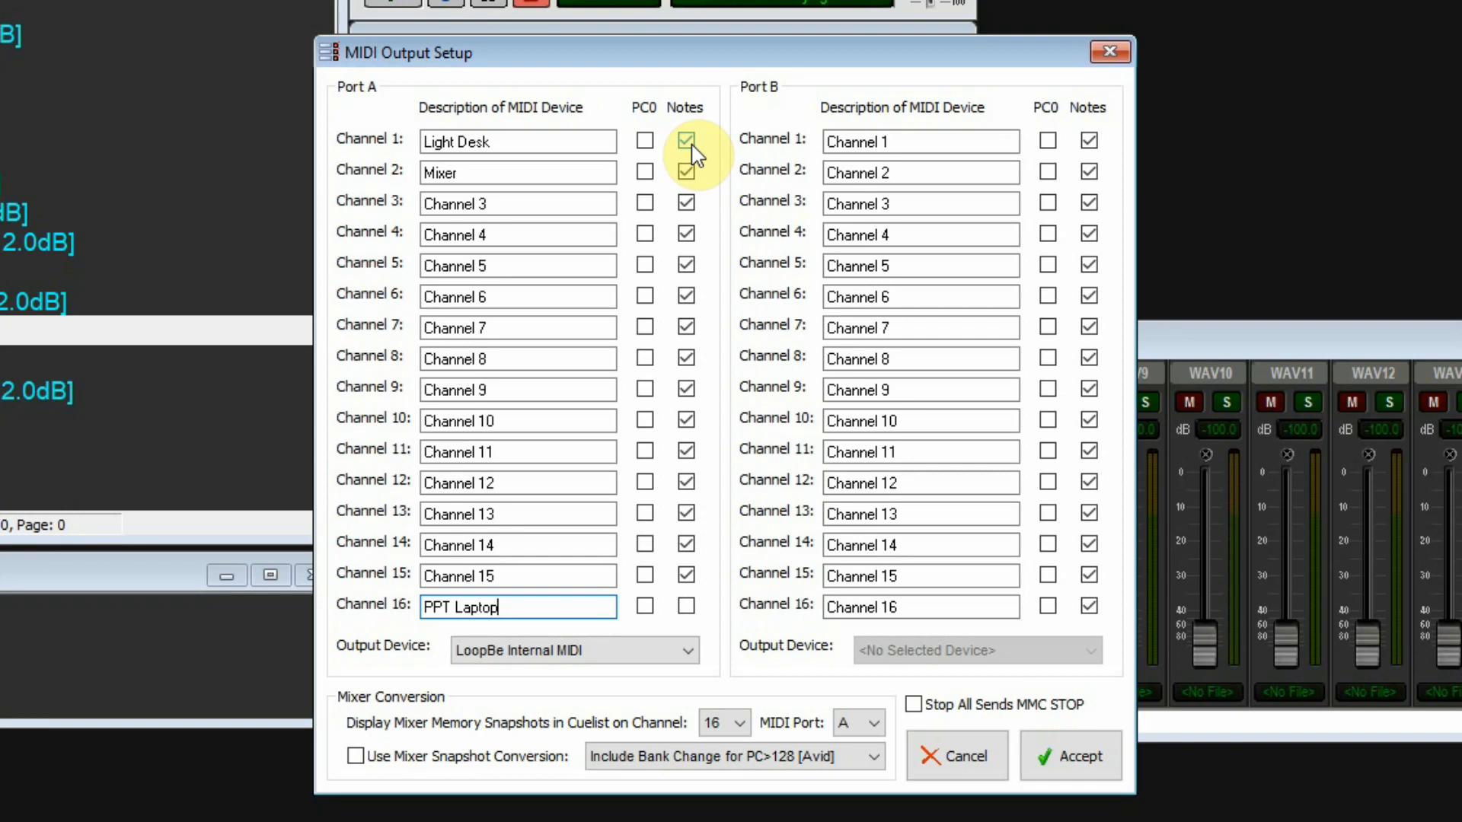
# Step: Turn off Notes for the Light Desk channel, toggle its PC0 option on and off, and close the setup without accepting
pyautogui.click(688, 144)
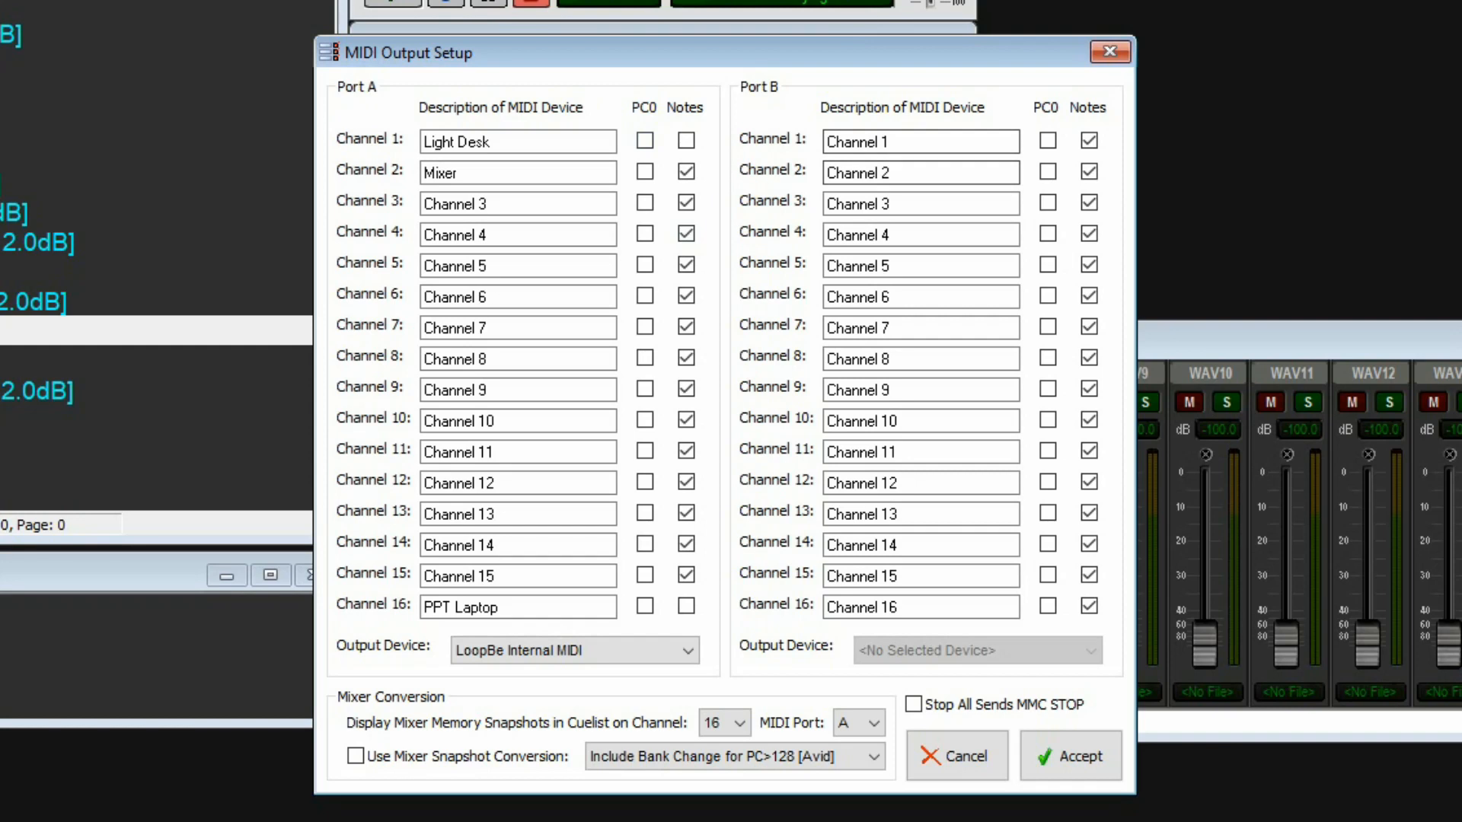
pyautogui.click(645, 140)
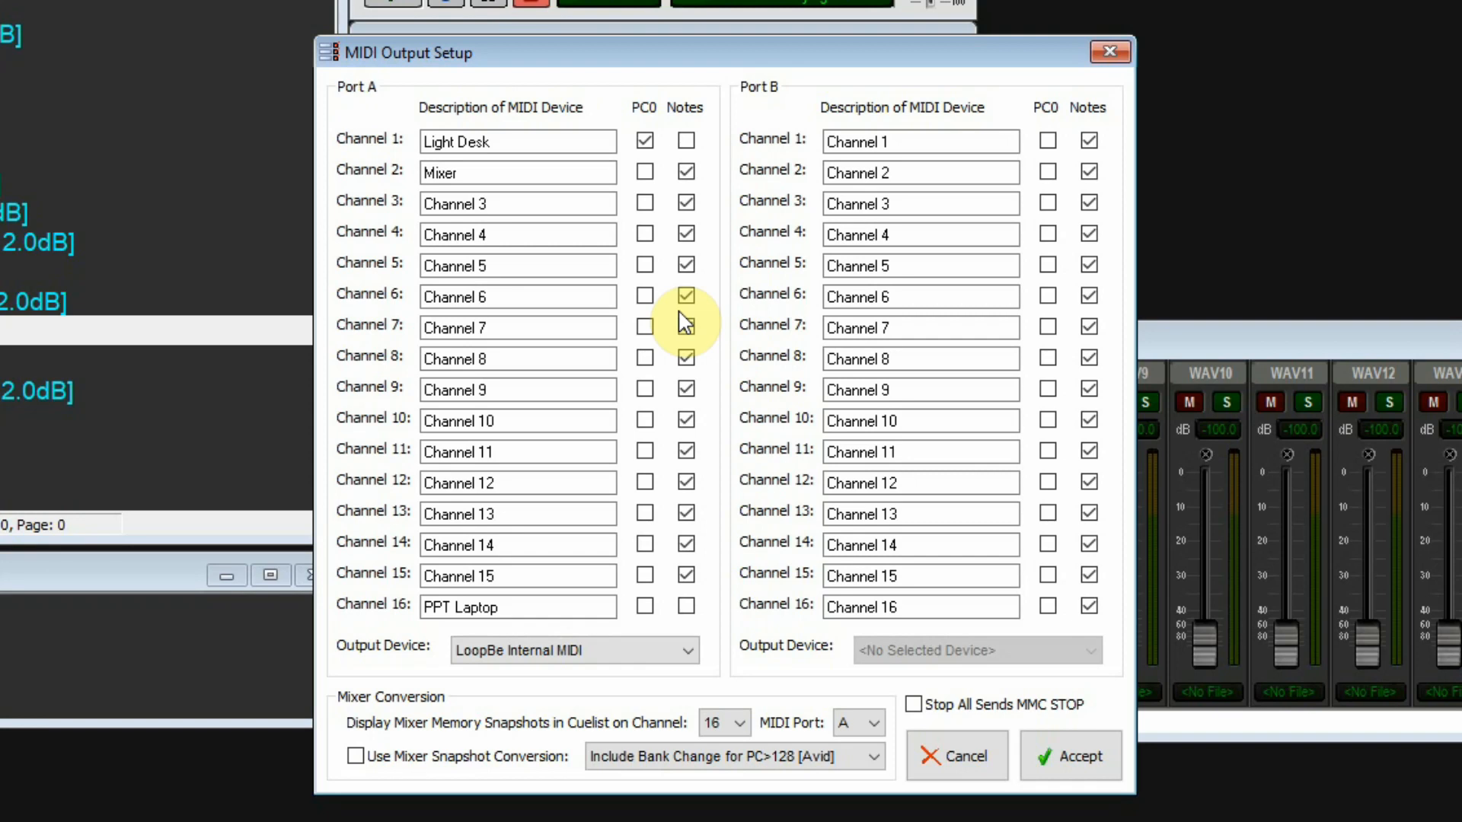
pyautogui.click(643, 143)
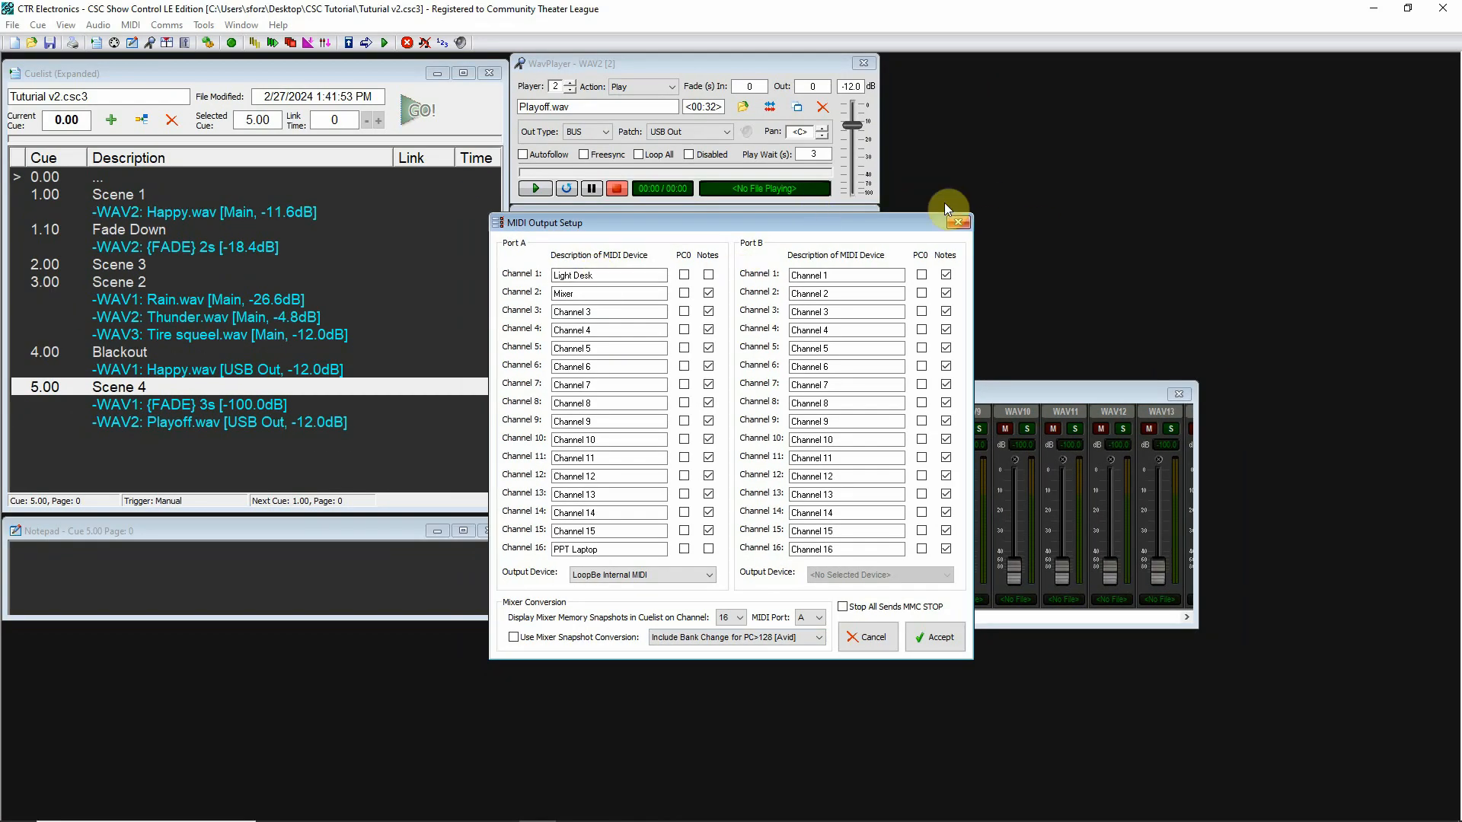
pyautogui.click(957, 223)
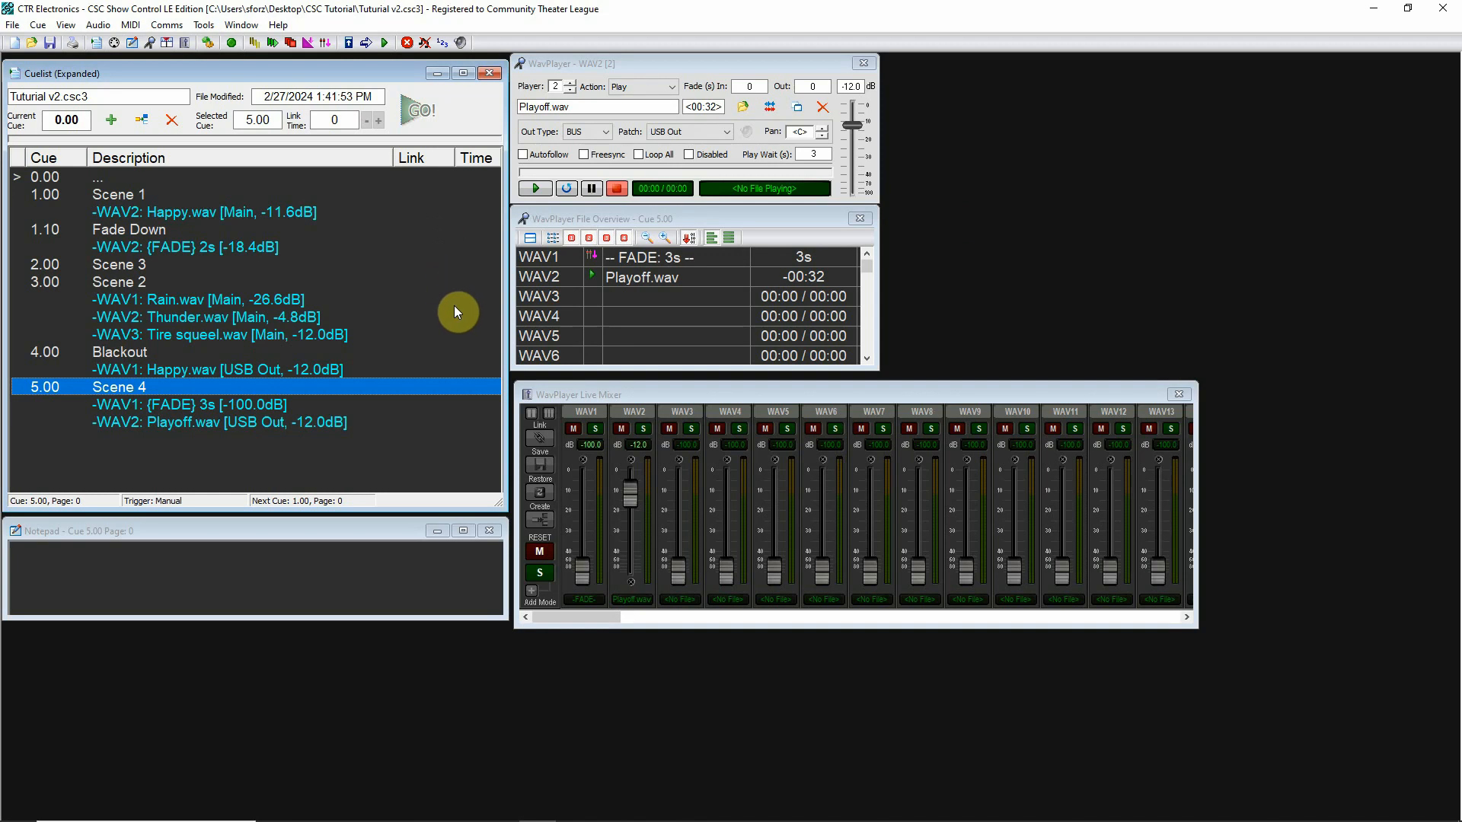
# Step: Open a MIDI command for cue 1.00 (Scene 1), move its window clear of the cuelist, and choose Light Desk as the device
pyautogui.click(132, 200)
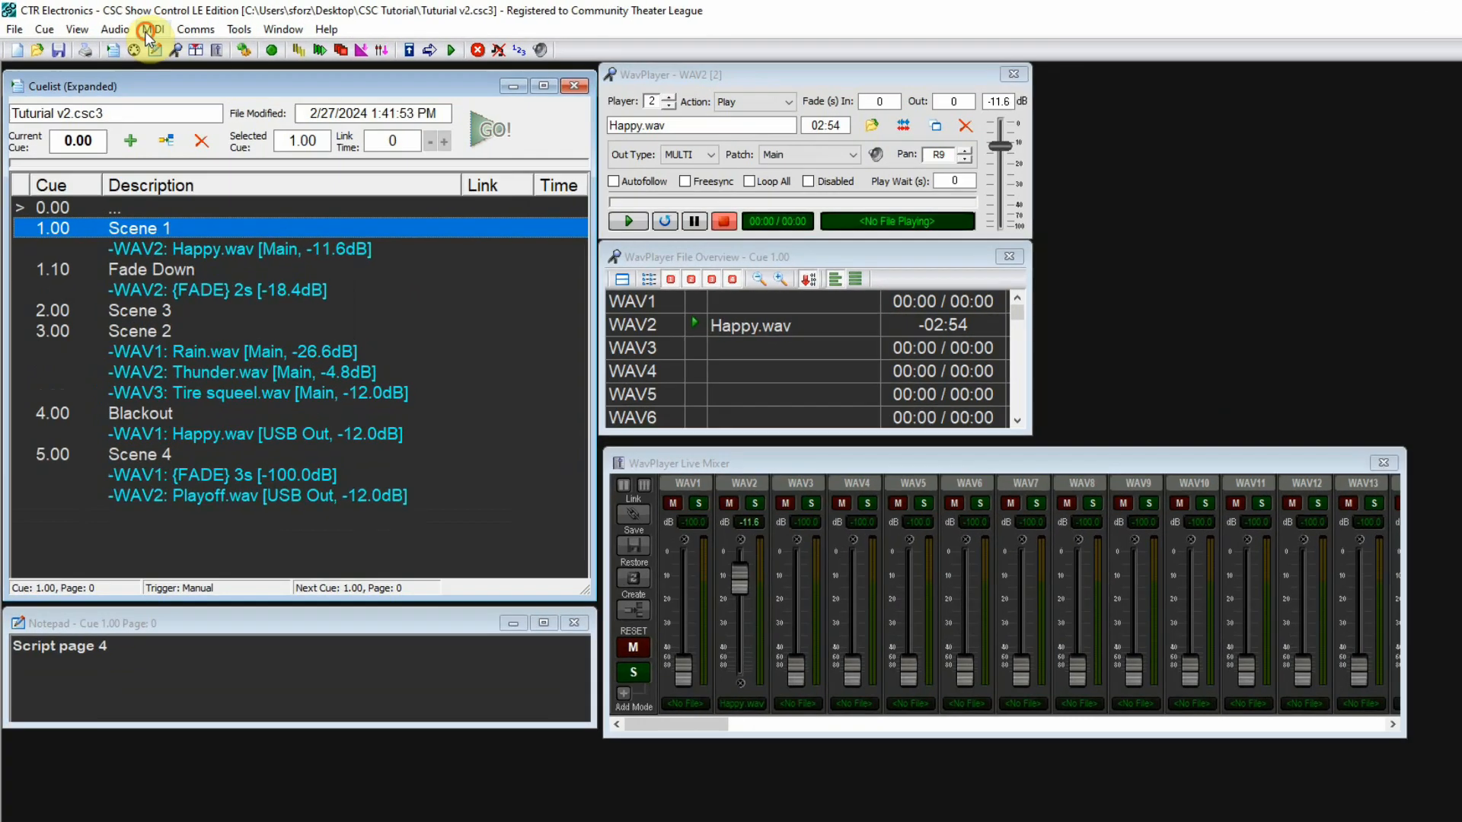
pyautogui.click(147, 32)
pyautogui.click(179, 53)
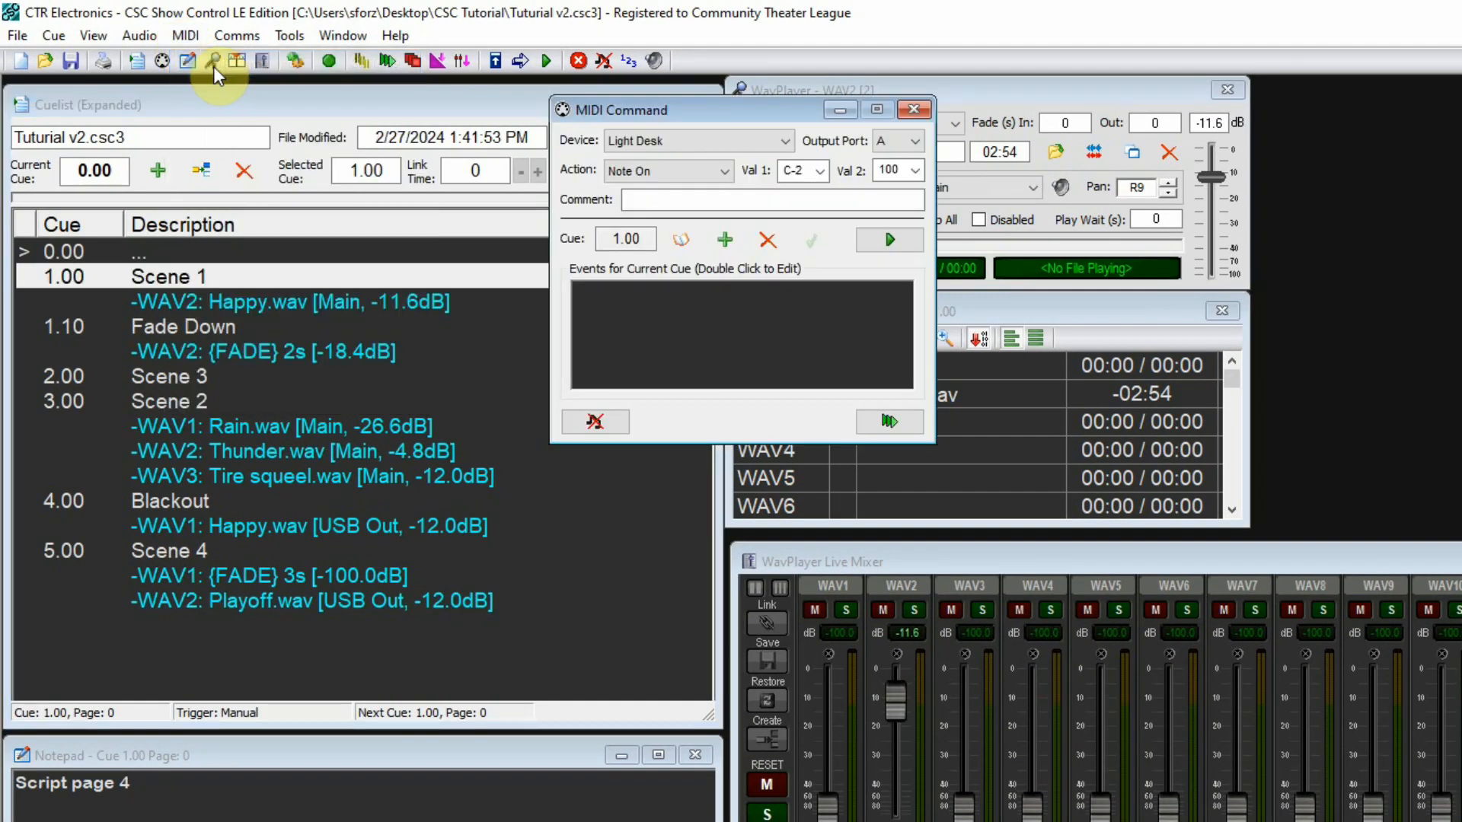
pyautogui.moveTo(725, 111); pyautogui.dragTo(1136, 284)
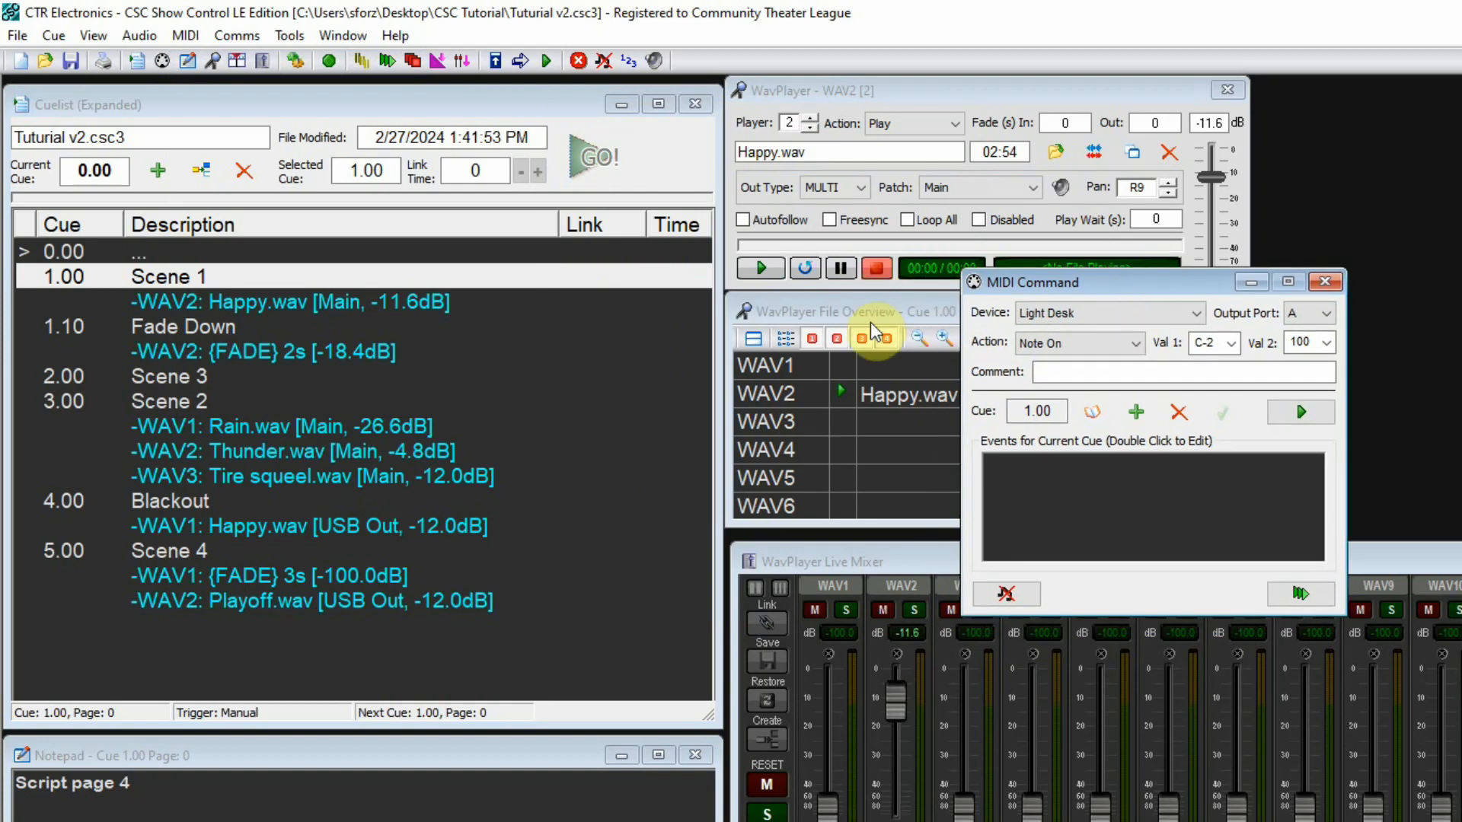
pyautogui.click(1196, 314)
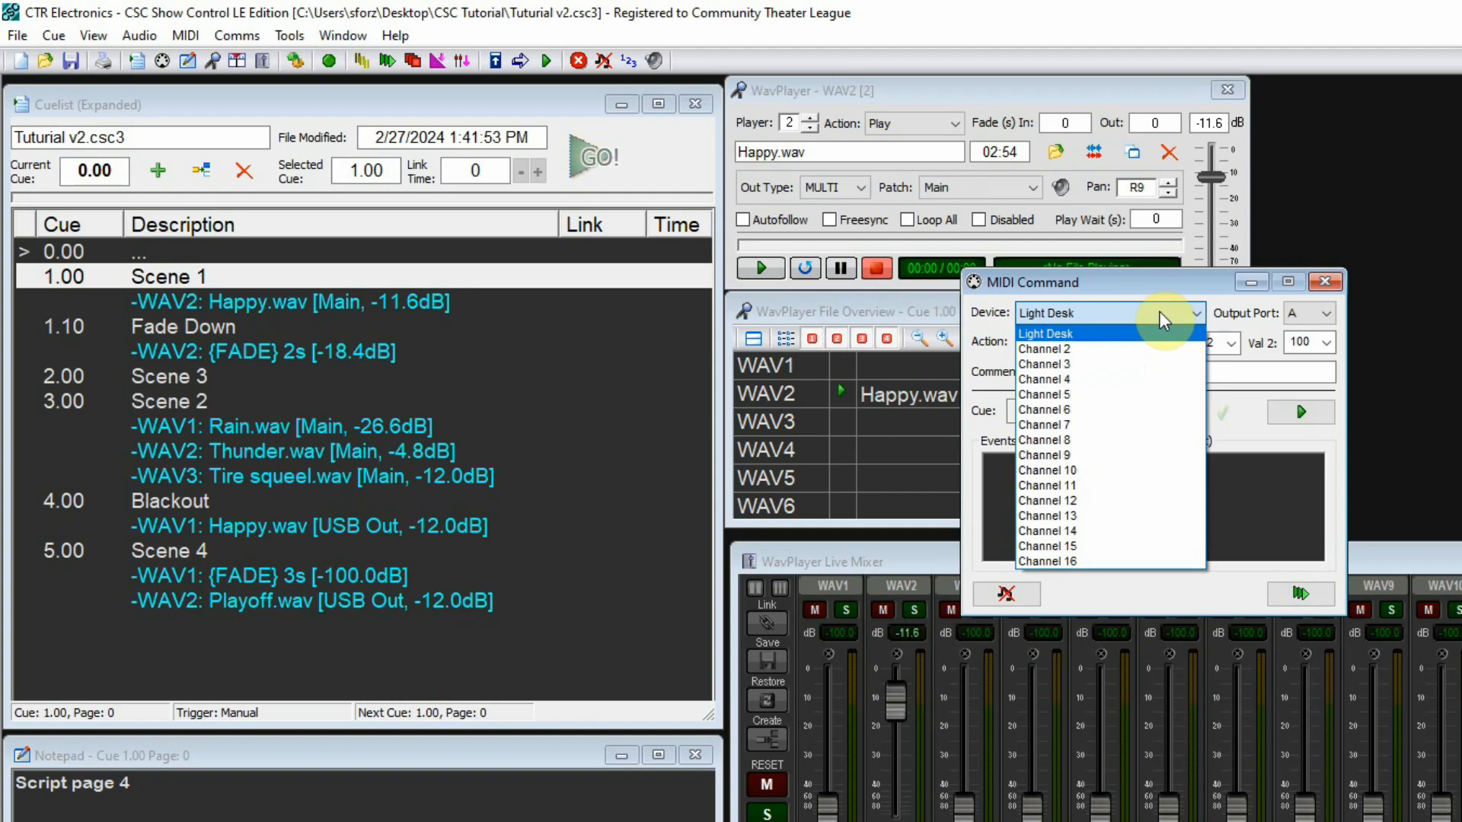
pyautogui.click(1123, 335)
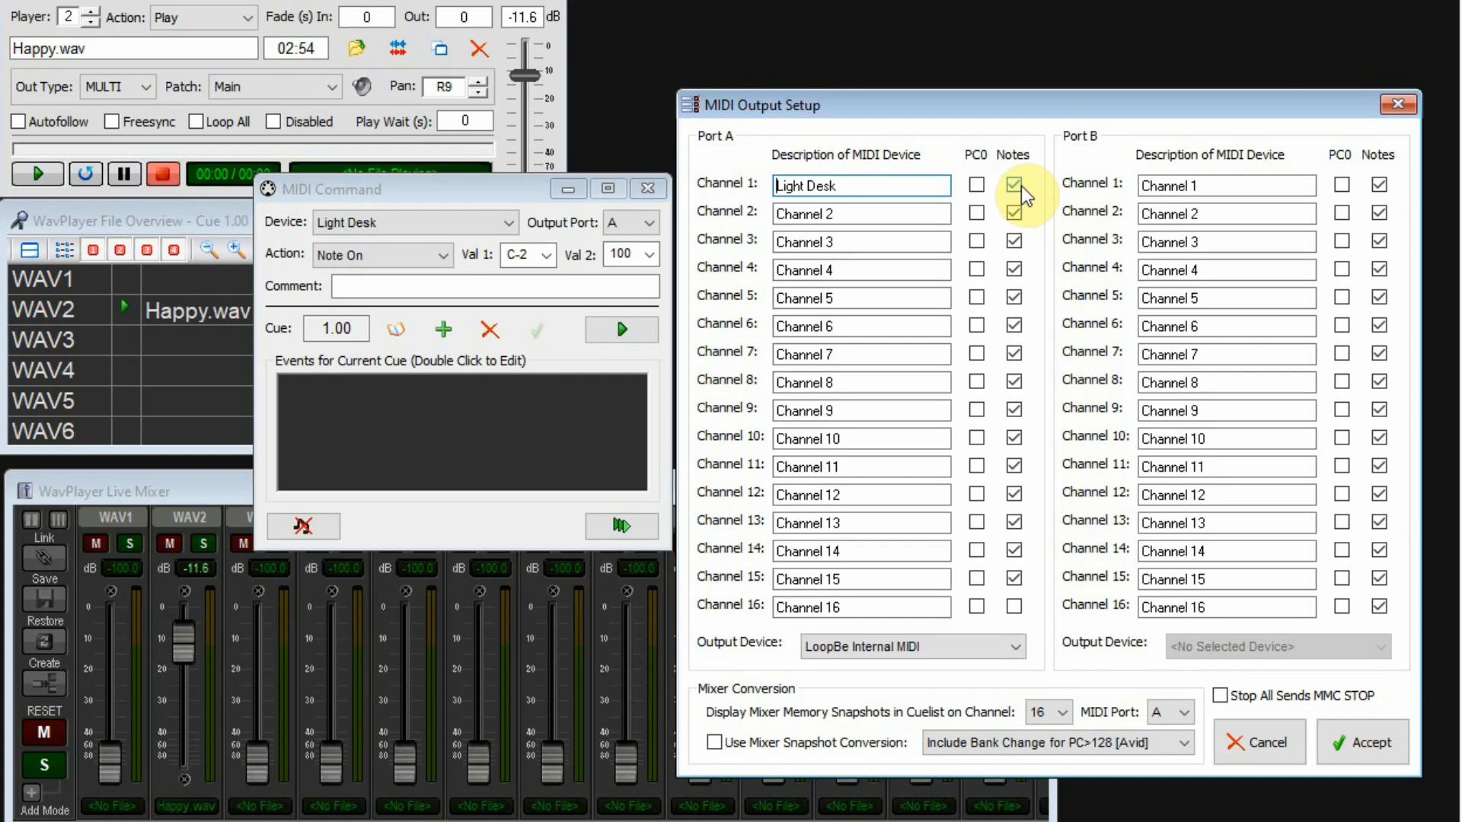
# Step: Close the MIDI output setup and look through the Val 1 note choices for the Note On command, leaving C-2 selected
pyautogui.click(1398, 105)
pyautogui.click(516, 255)
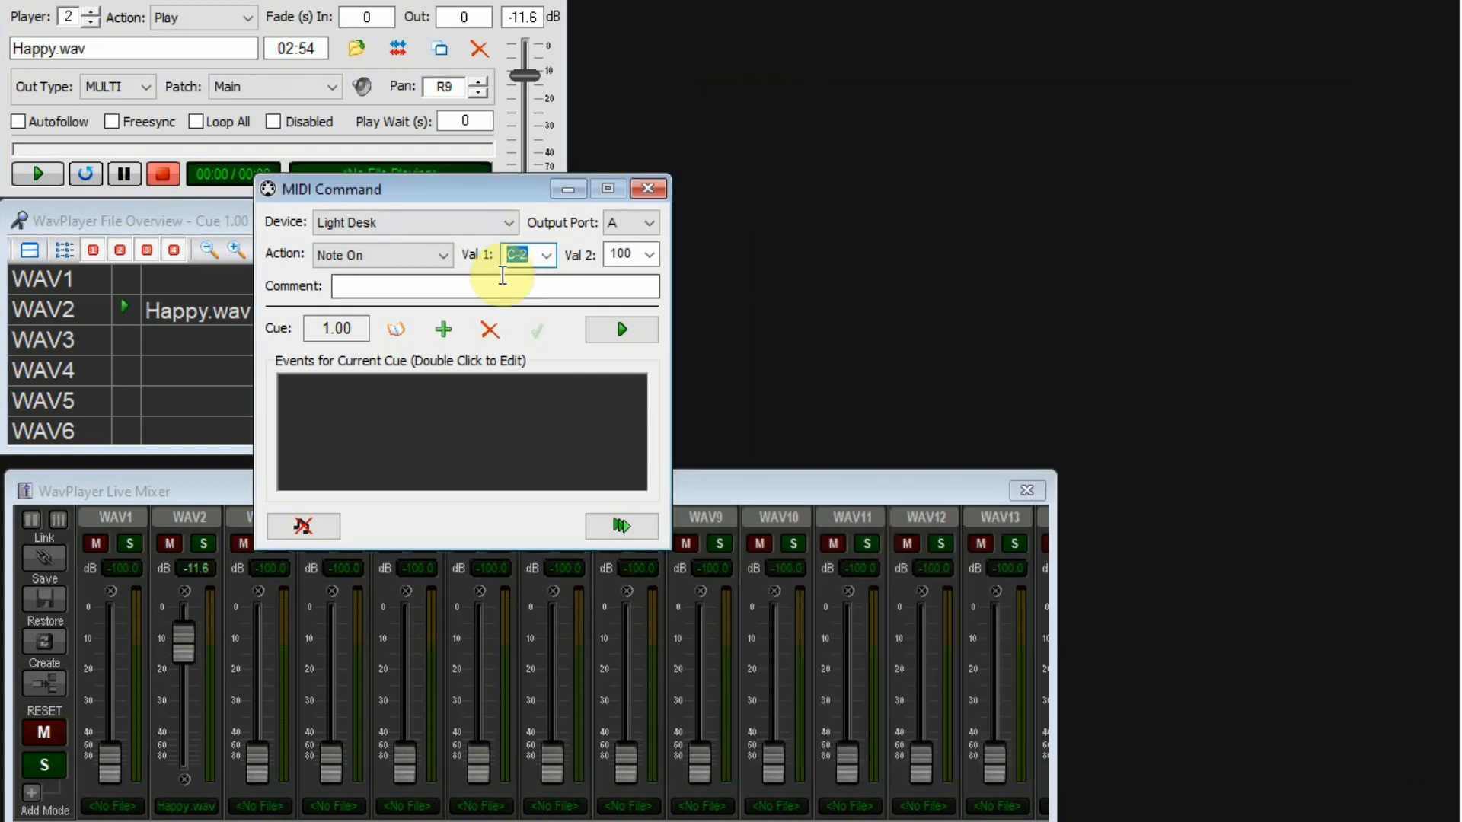
pyautogui.click(546, 255)
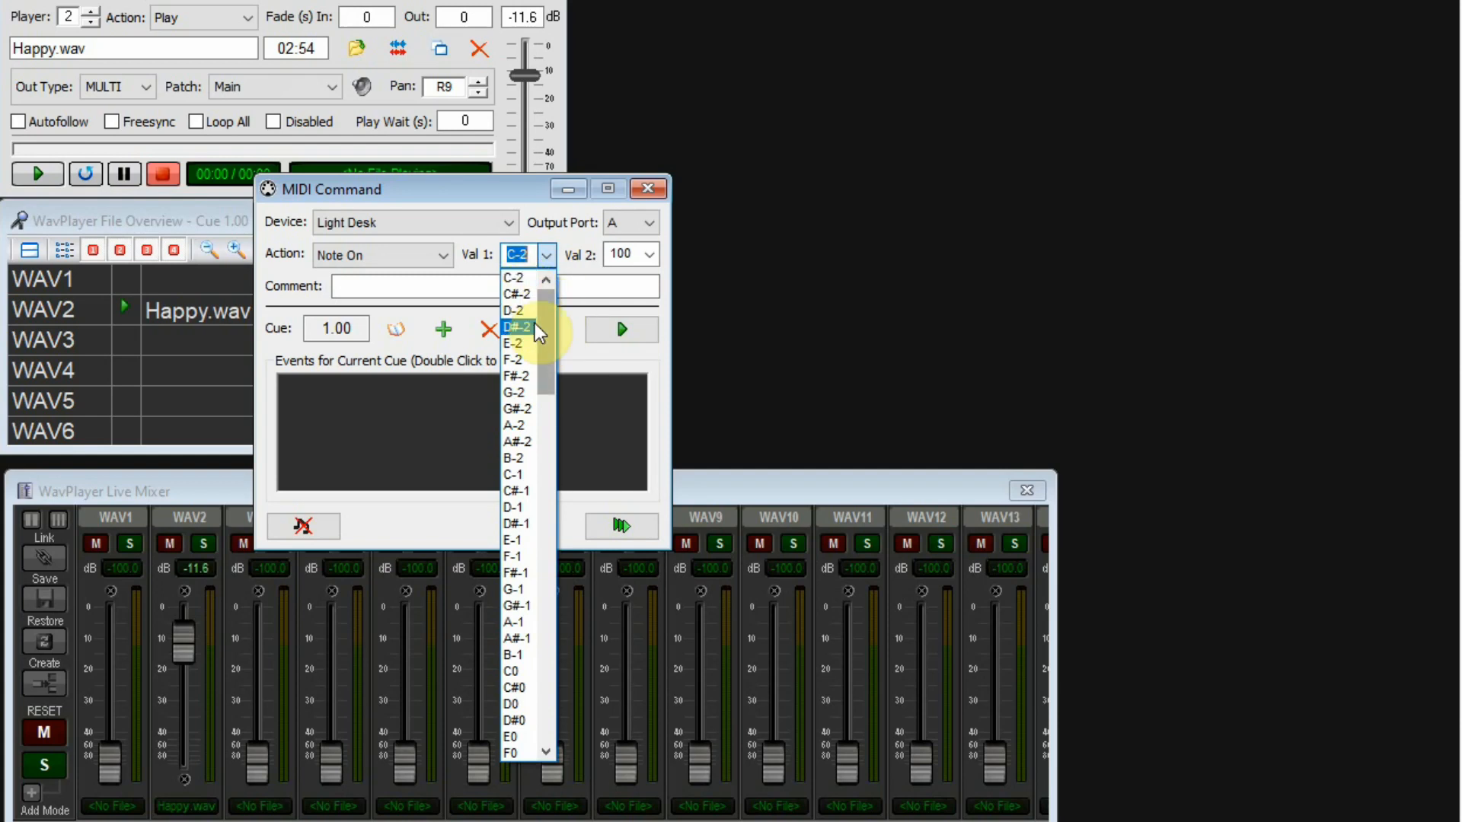
pyautogui.moveTo(546, 332); pyautogui.dragTo(555, 738)
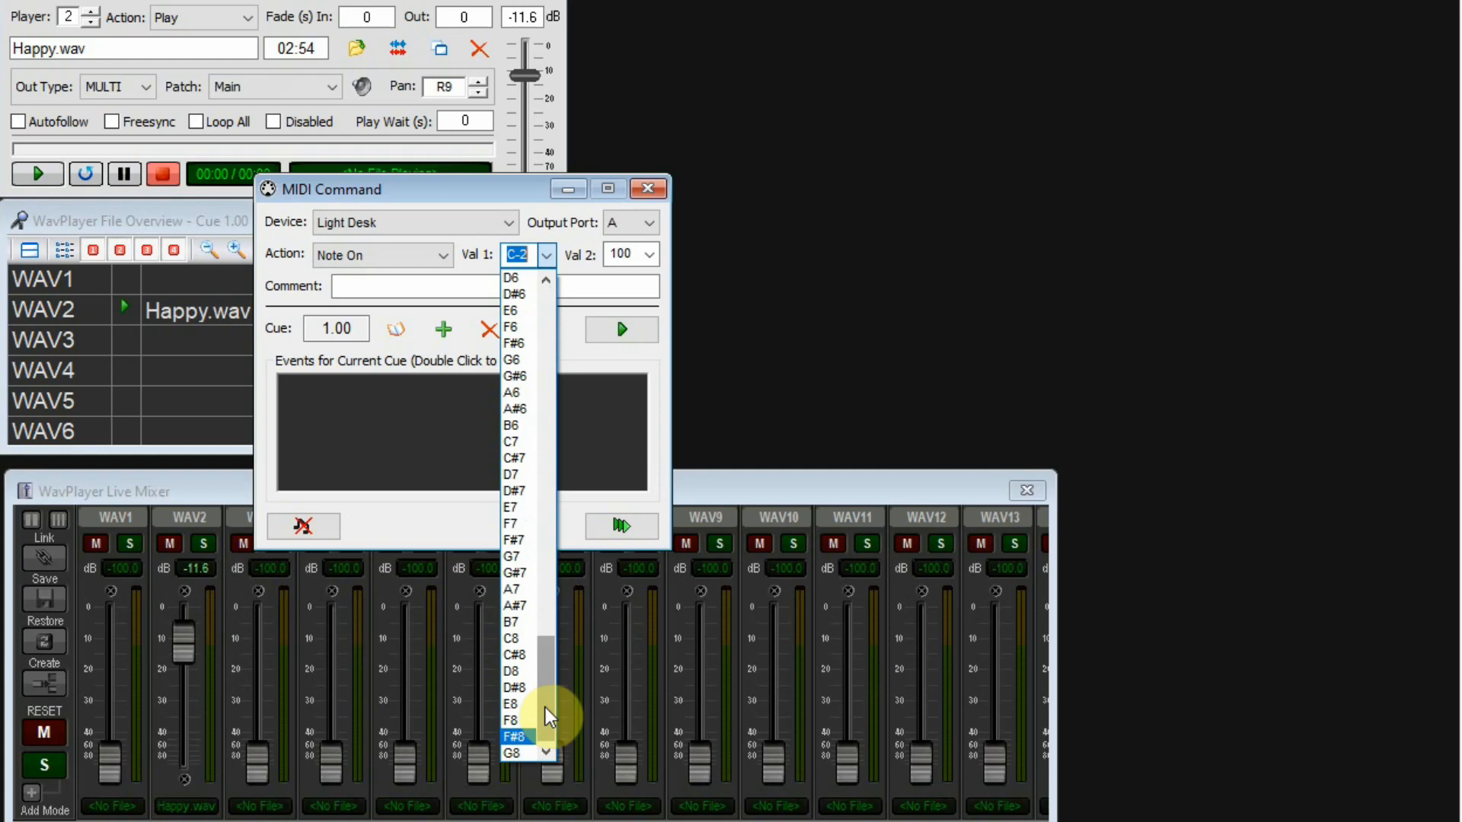
pyautogui.moveTo(555, 692); pyautogui.dragTo(565, 355)
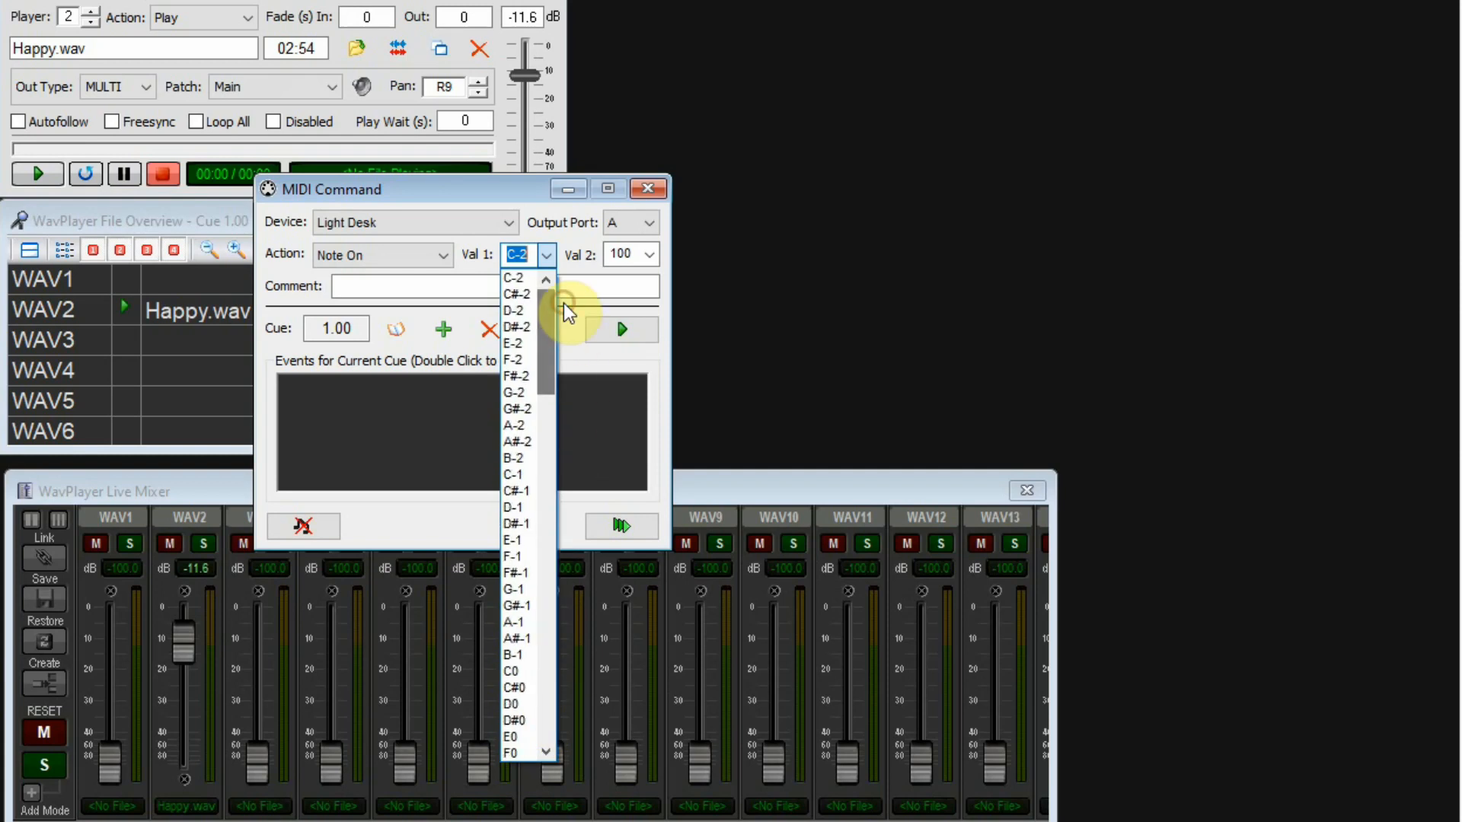
pyautogui.click(532, 258)
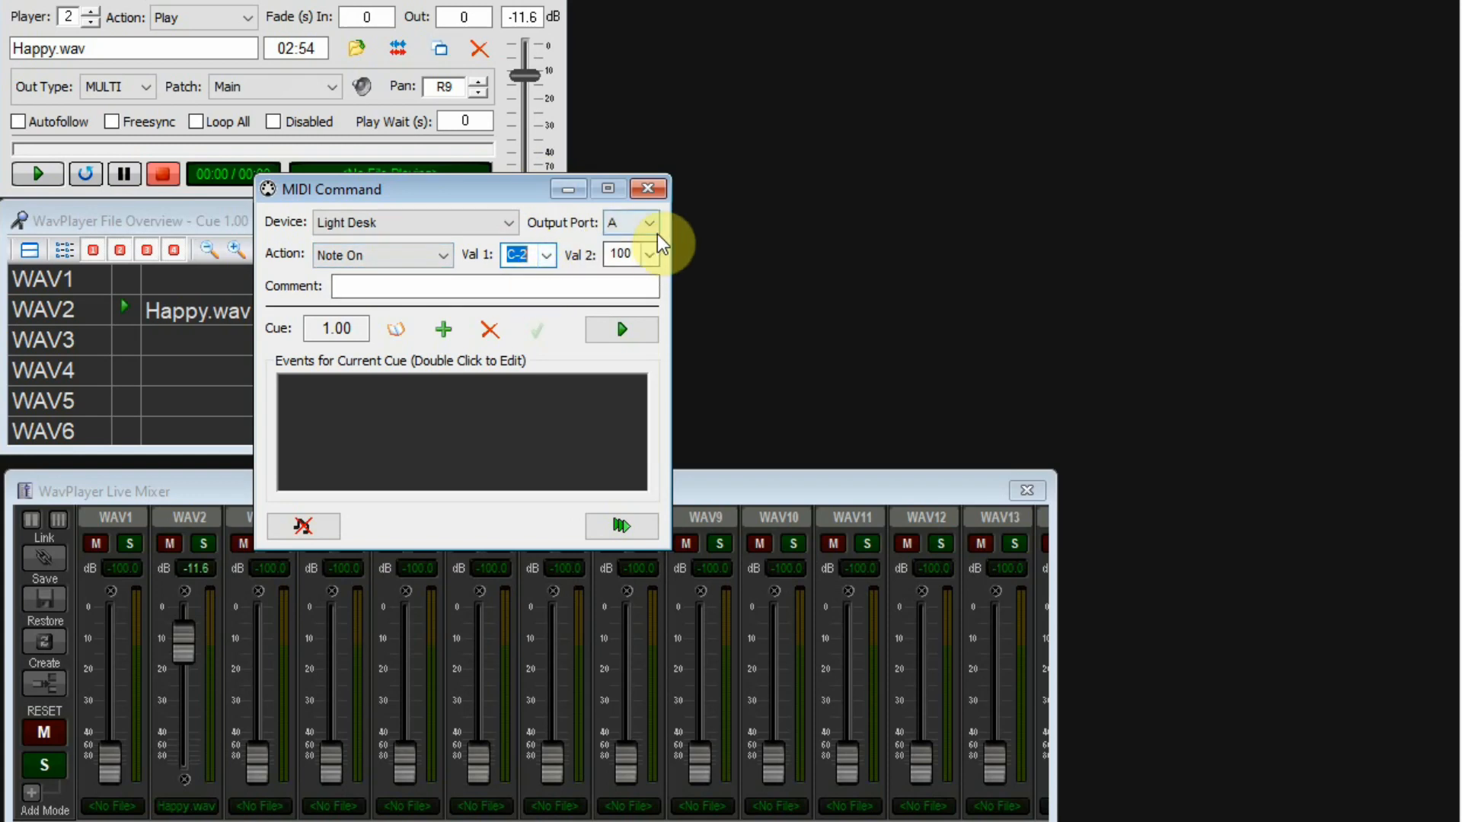
# Step: Look through the full Val 2 range for the Note On command, keeping 100 selected
pyautogui.click(650, 256)
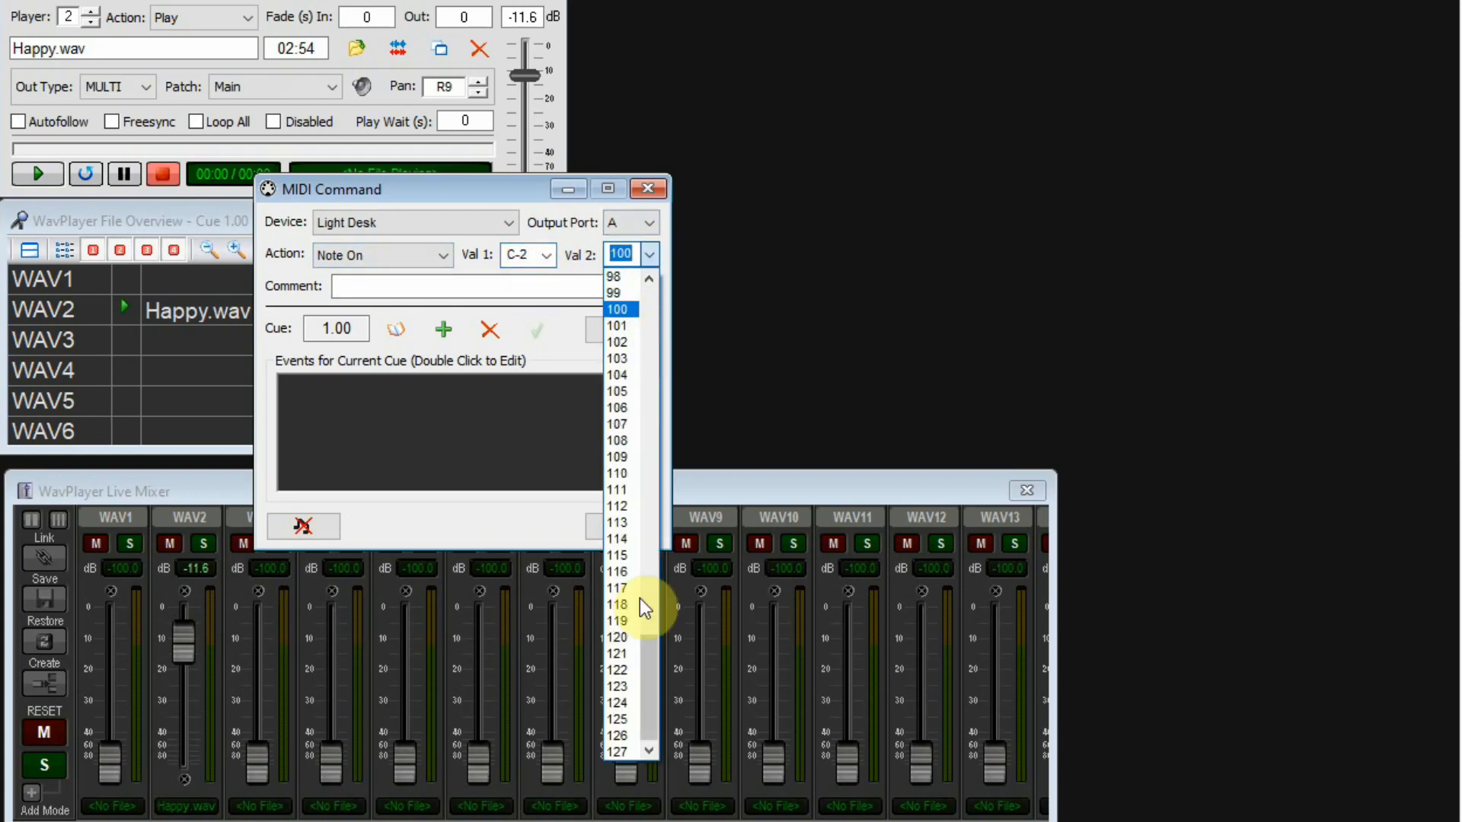
pyautogui.moveTo(645, 670); pyautogui.dragTo(600, 744)
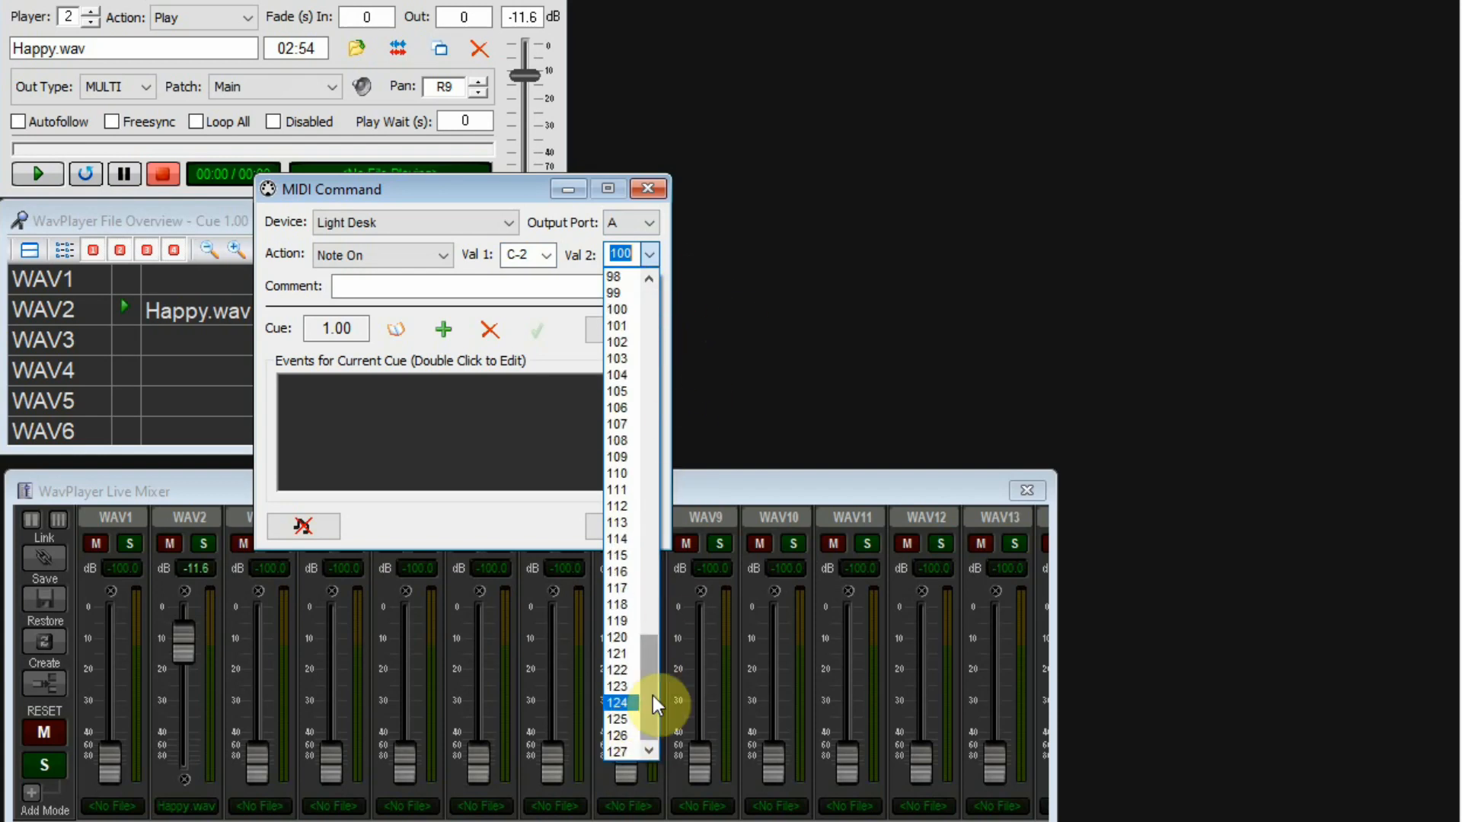
pyautogui.moveTo(652, 687); pyautogui.dragTo(646, 282)
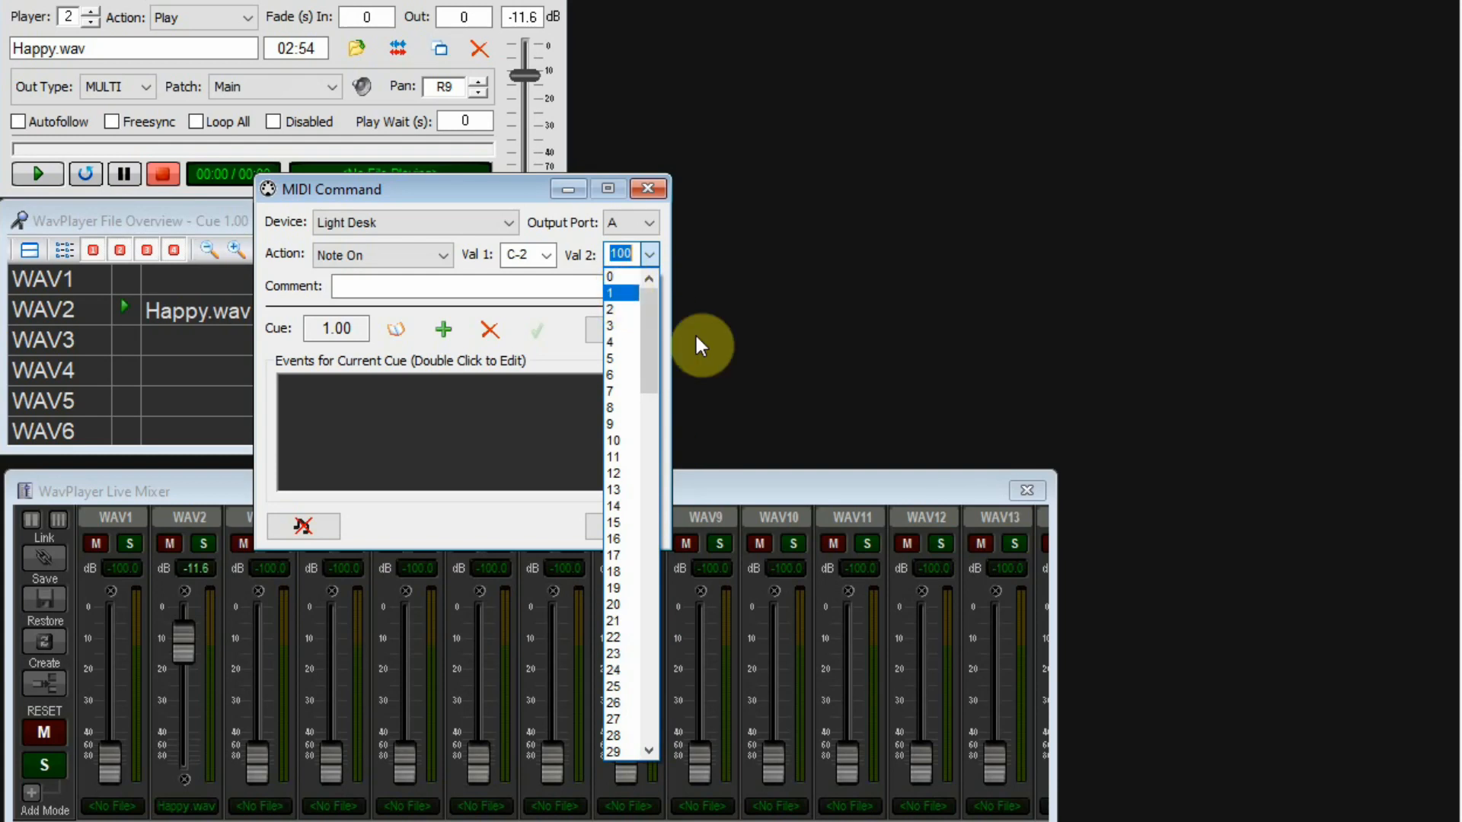
pyautogui.moveTo(654, 350); pyautogui.dragTo(655, 609)
pyautogui.click(618, 673)
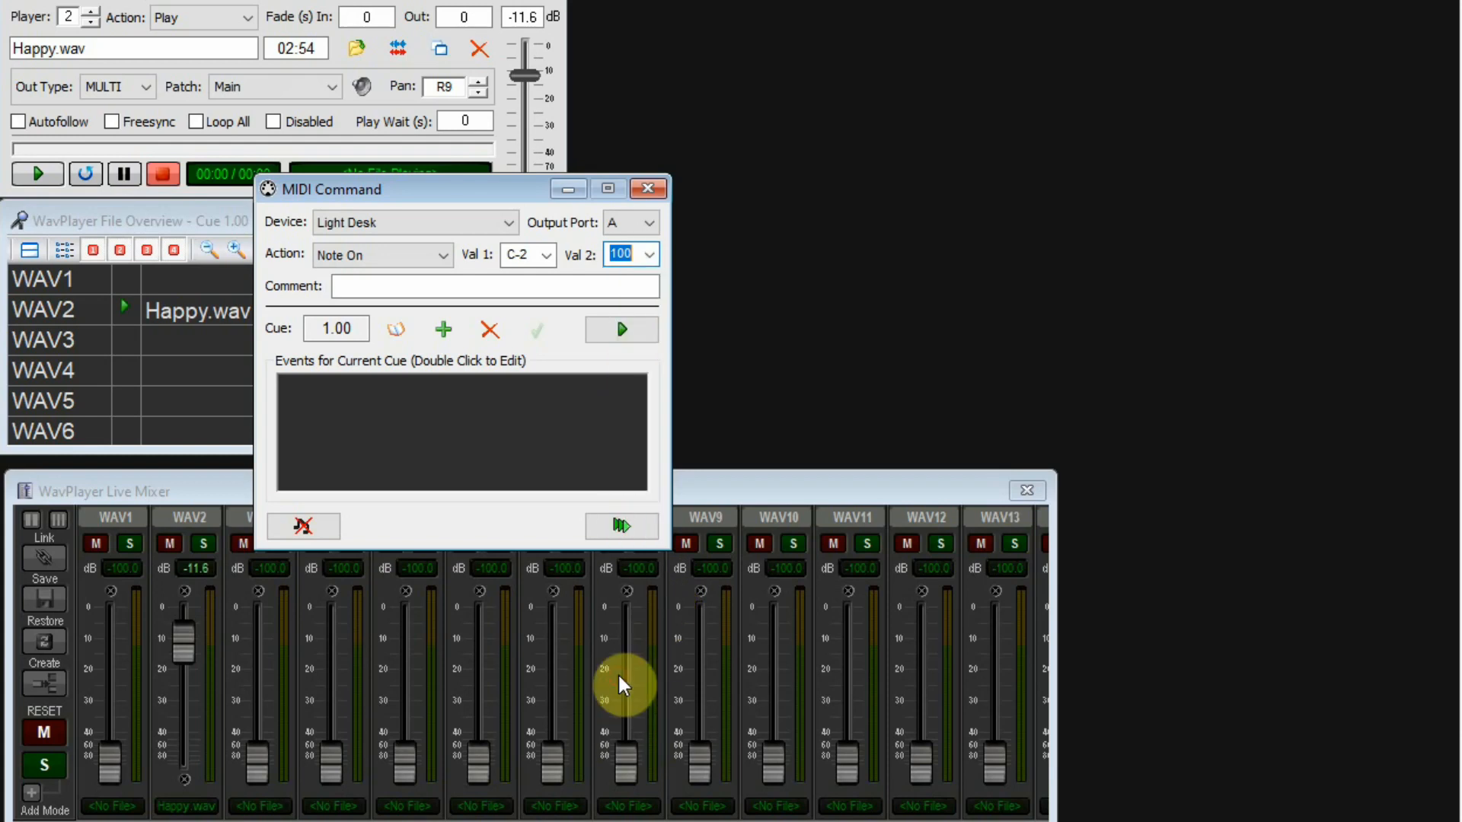
# Step: Enter the comment "Lightboard Go Cue" for the MIDI command and add it as an event to cue 1.00
pyautogui.click(523, 286)
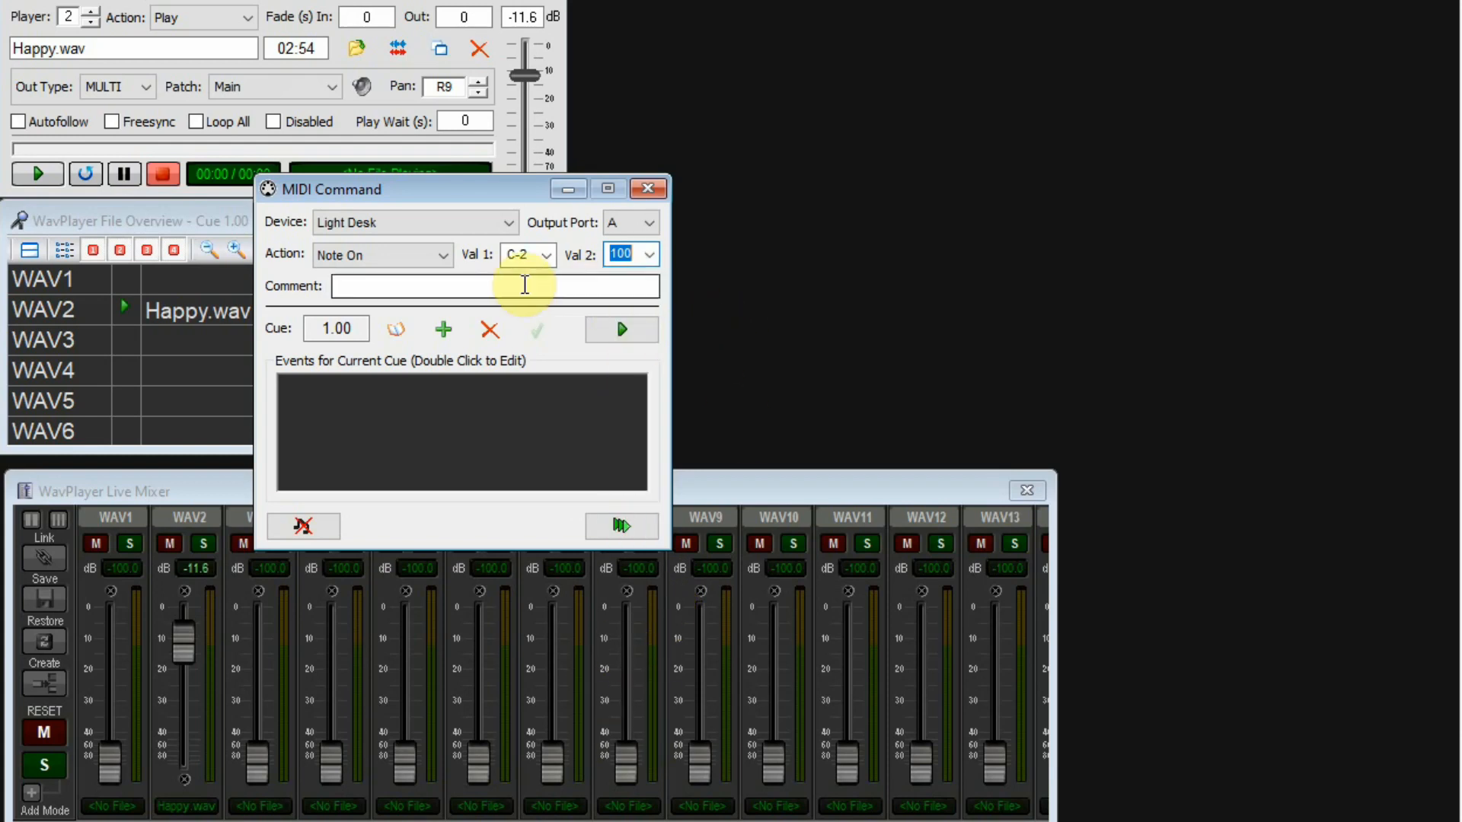
pyautogui.write('Go Cue')
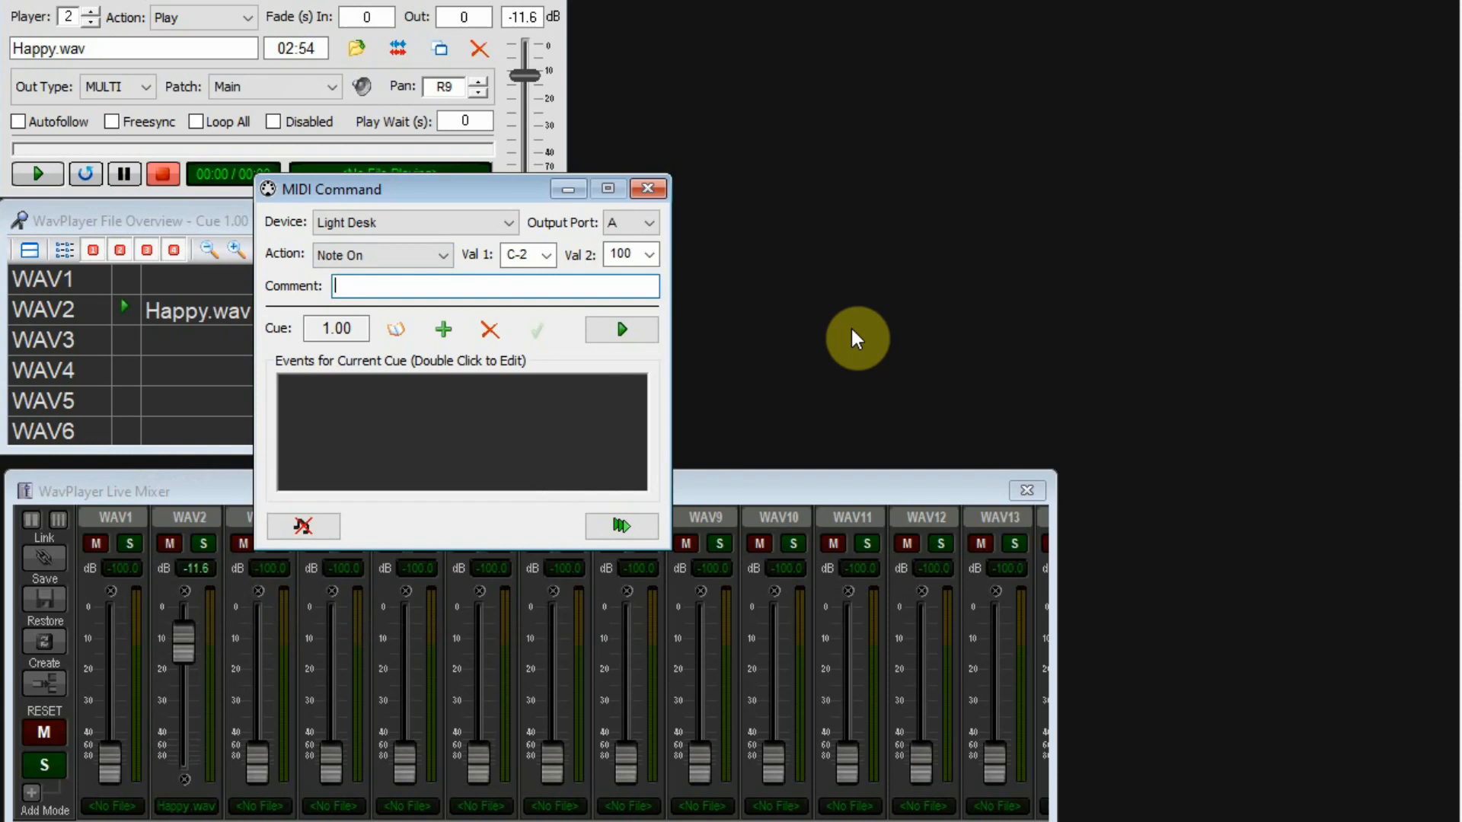
pyautogui.write('Lightb')
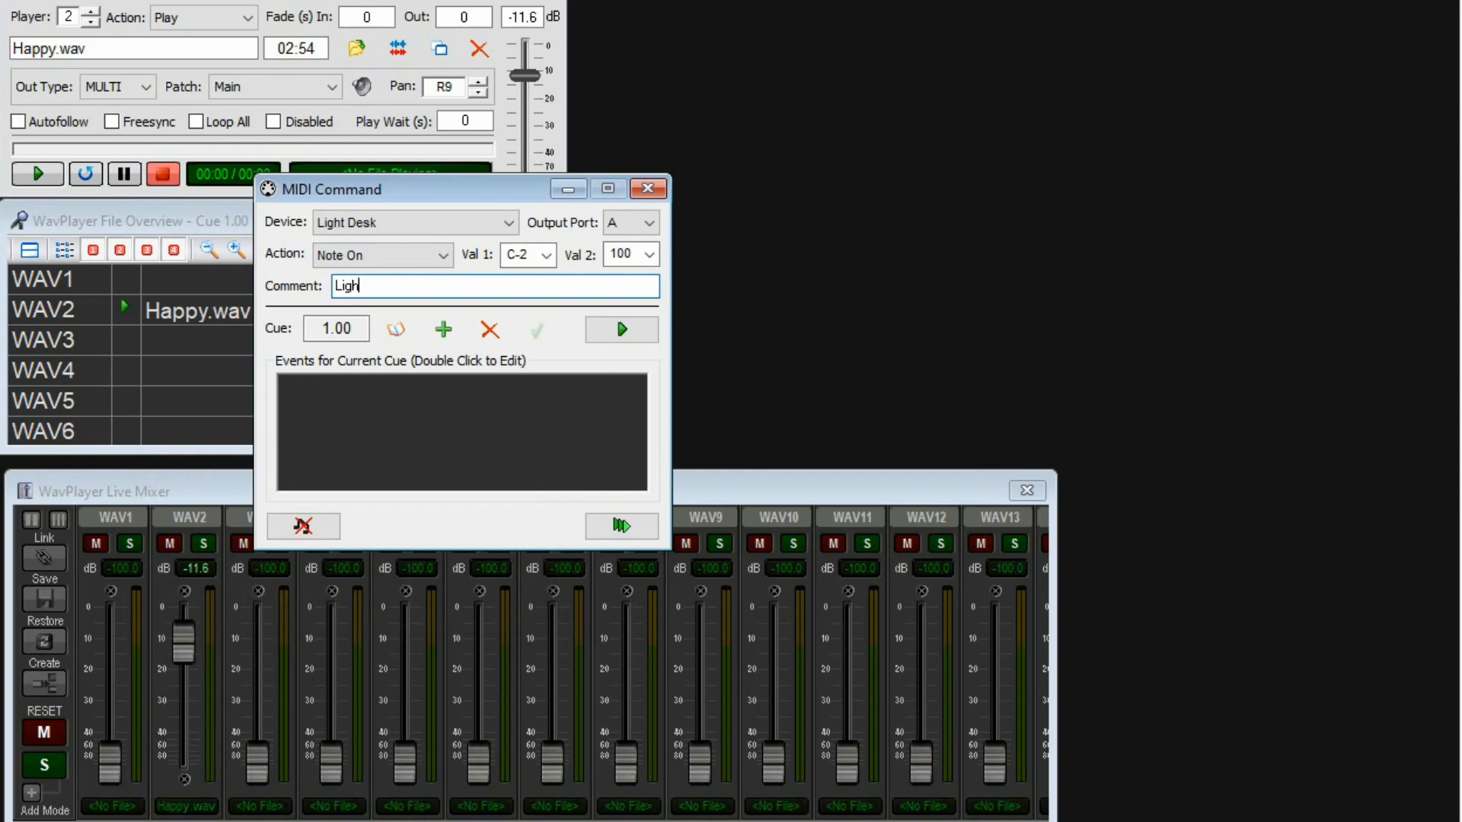
pyautogui.write('oa')
pyautogui.write('G')
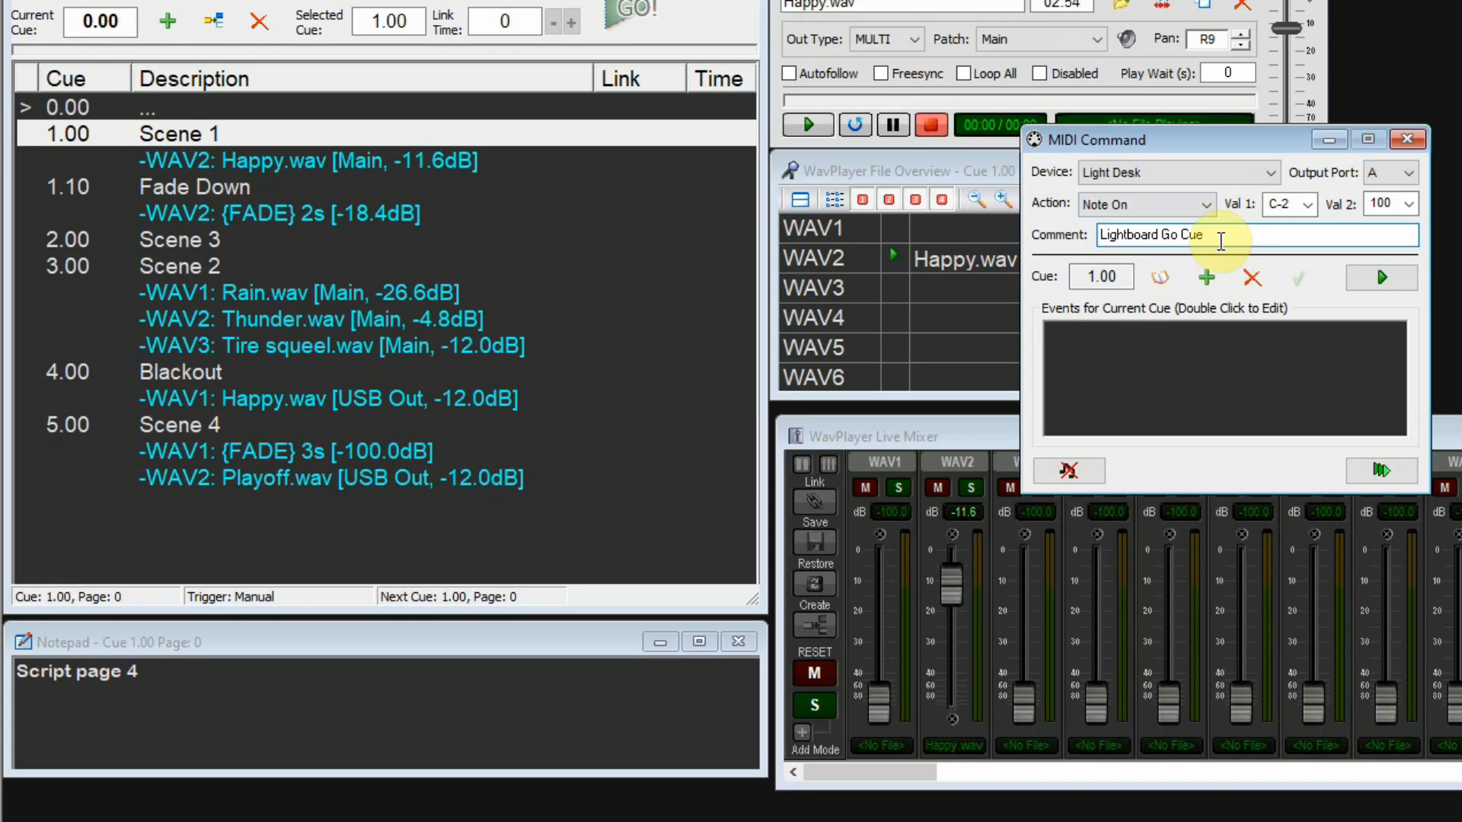
pyautogui.click(1207, 278)
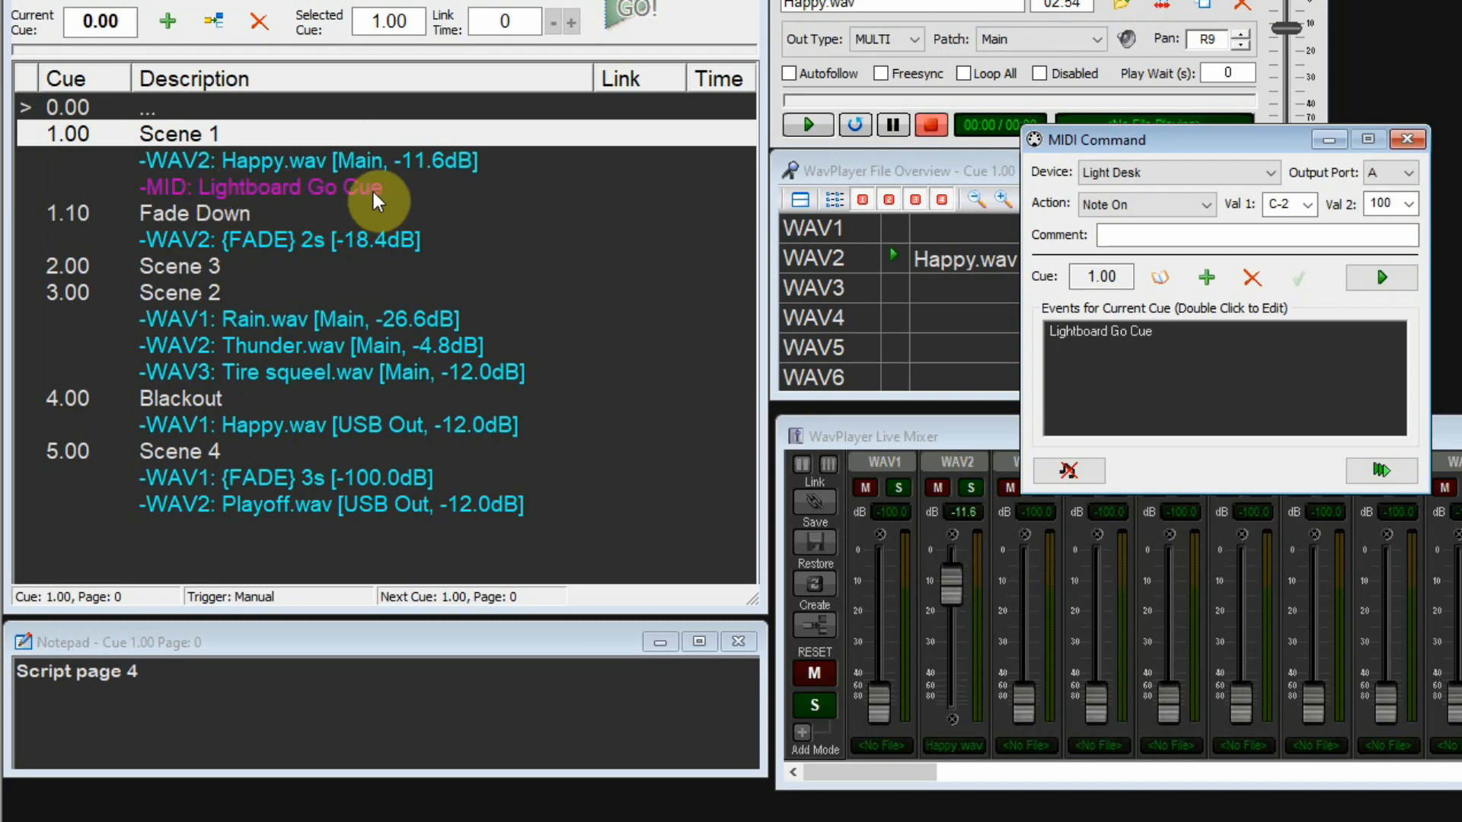
# Step: Delete the "Lightboard Go Cue" MIDI event from cue 1.00 in the cuelist and confirm the deletion
pyautogui.click(312, 188)
pyautogui.rightClick(316, 197)
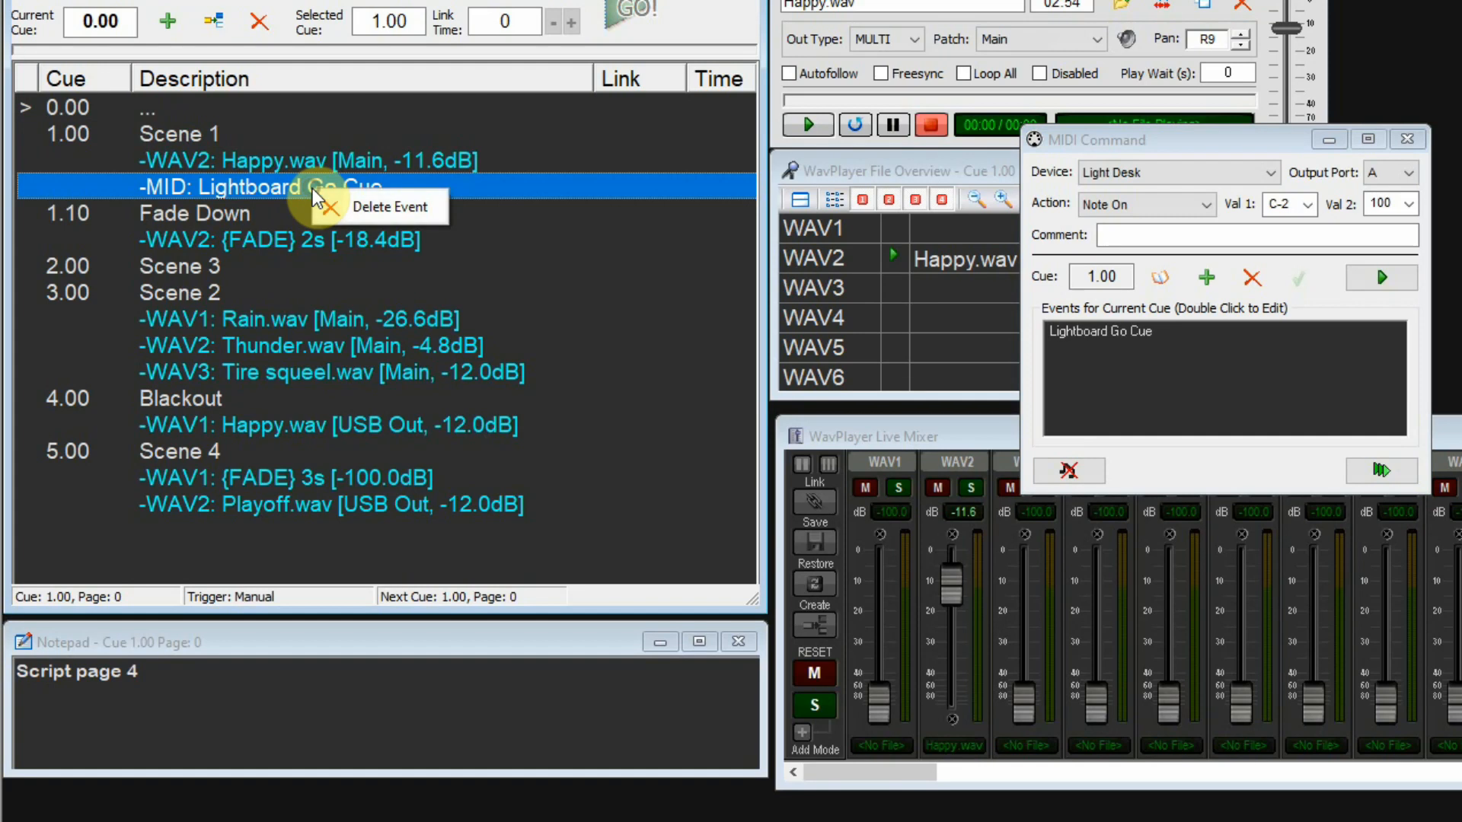
pyautogui.click(343, 205)
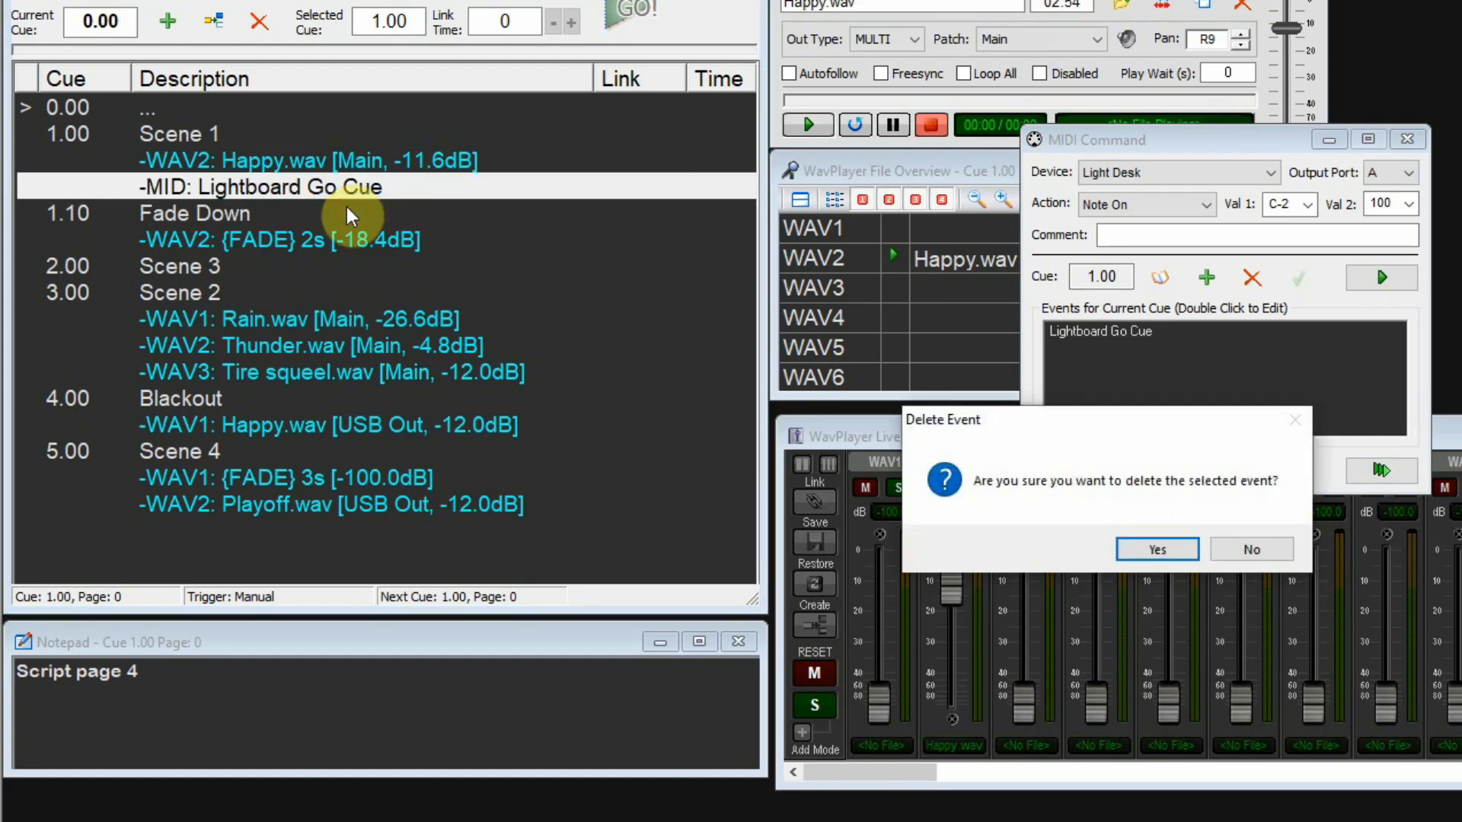
pyautogui.click(1149, 547)
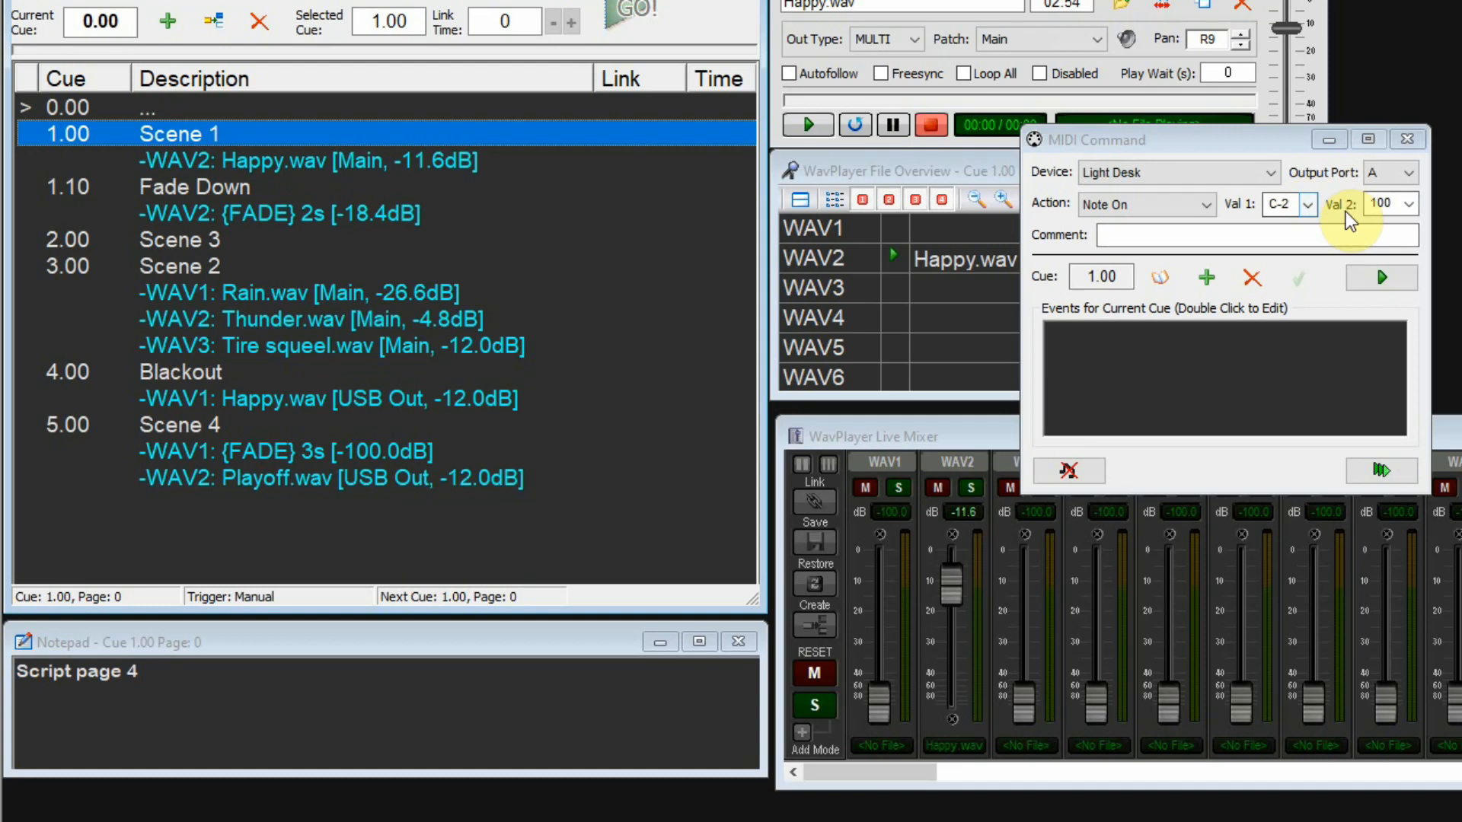
# Step: Add the Light Desk Note On C-2 command to cue 1.00 without a comment, and delete that event
pyautogui.click(1207, 279)
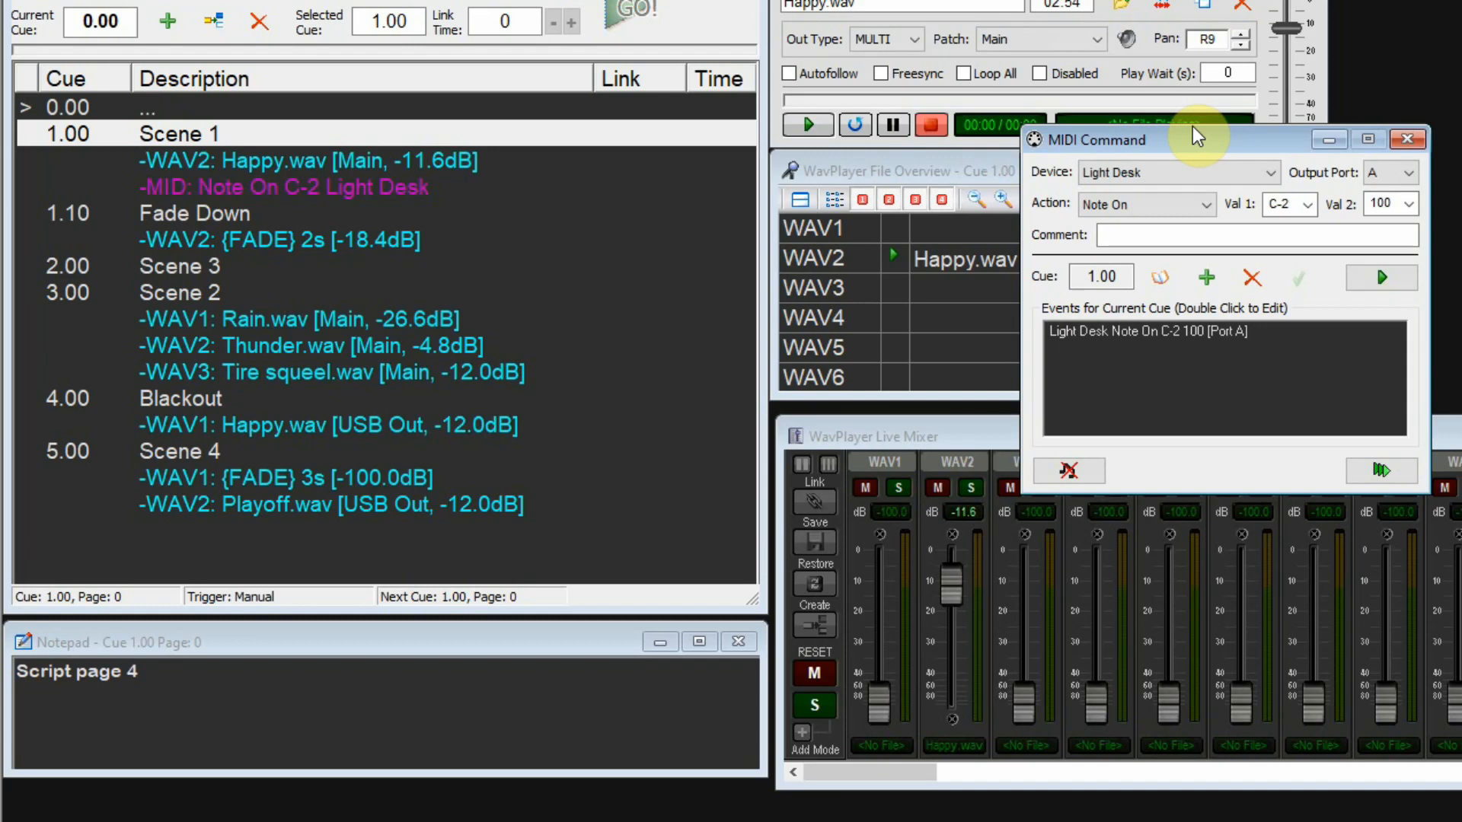
pyautogui.click(375, 196)
pyautogui.rightClick(373, 196)
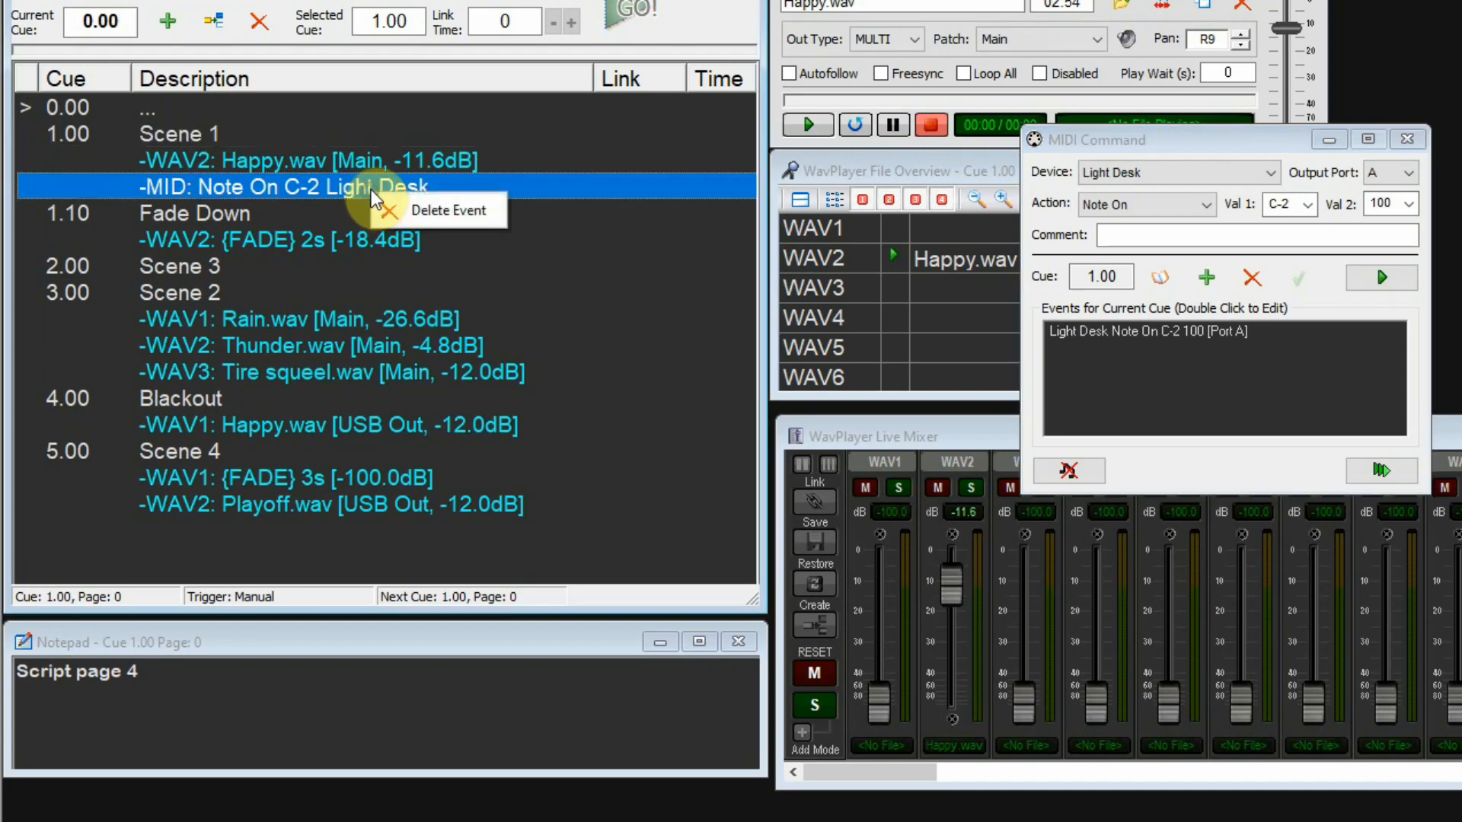
pyautogui.click(408, 217)
pyautogui.click(1155, 547)
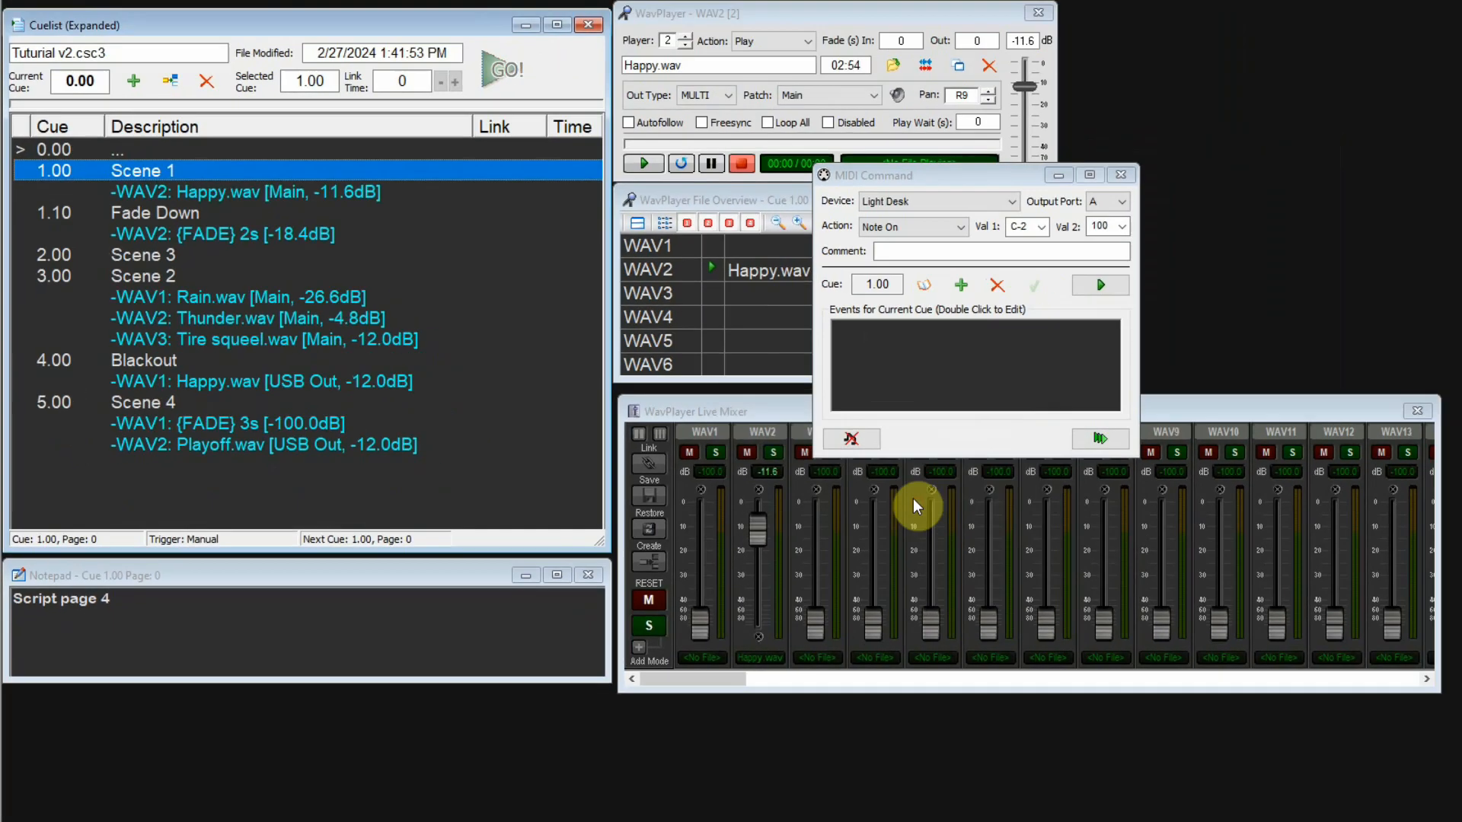
# Step: Turn off the Notes option for the Light Desk on Port A channel 1 in the MIDI output setup and accept
pyautogui.click(157, 0)
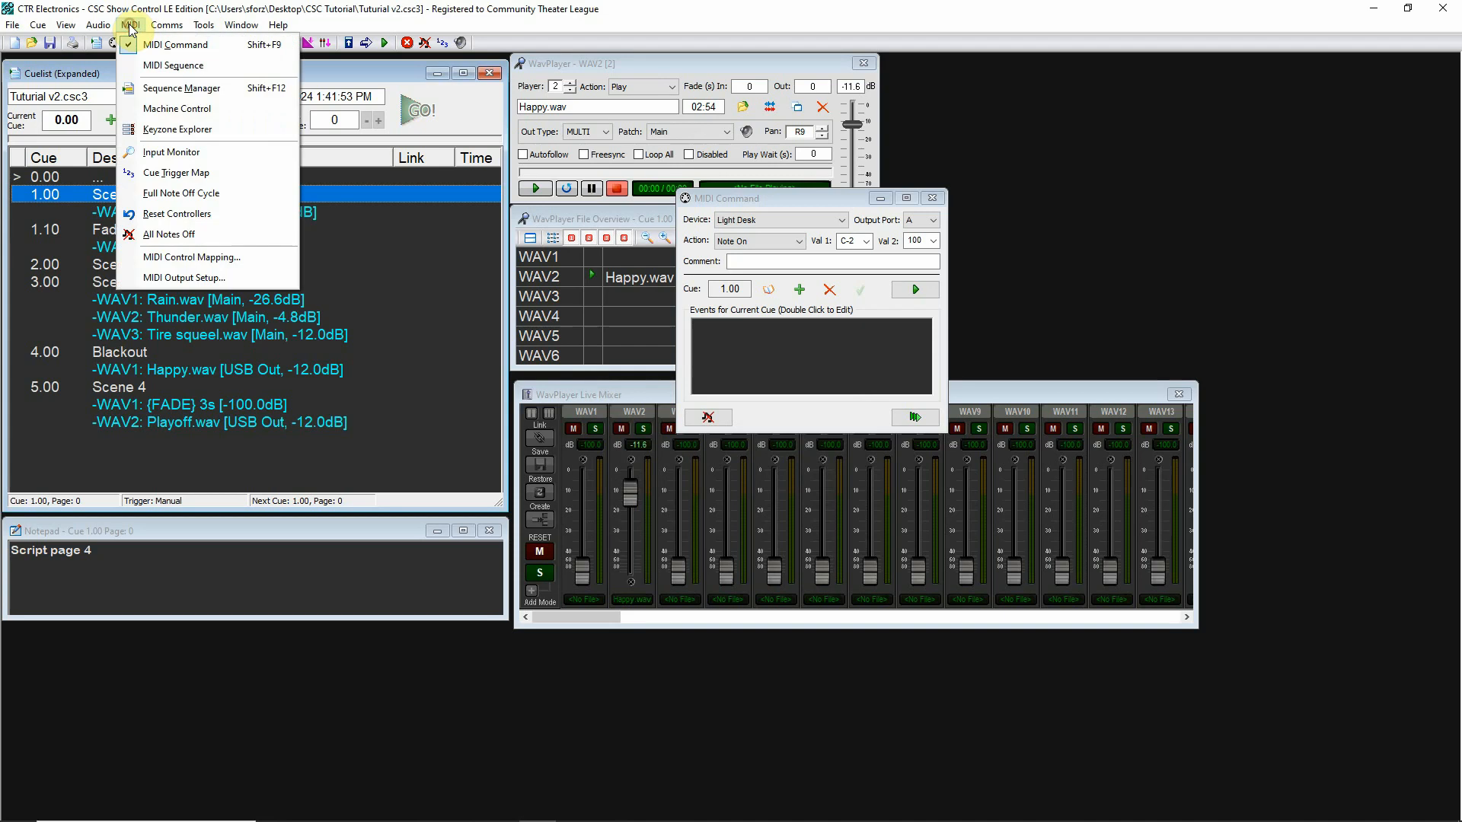
pyautogui.click(186, 277)
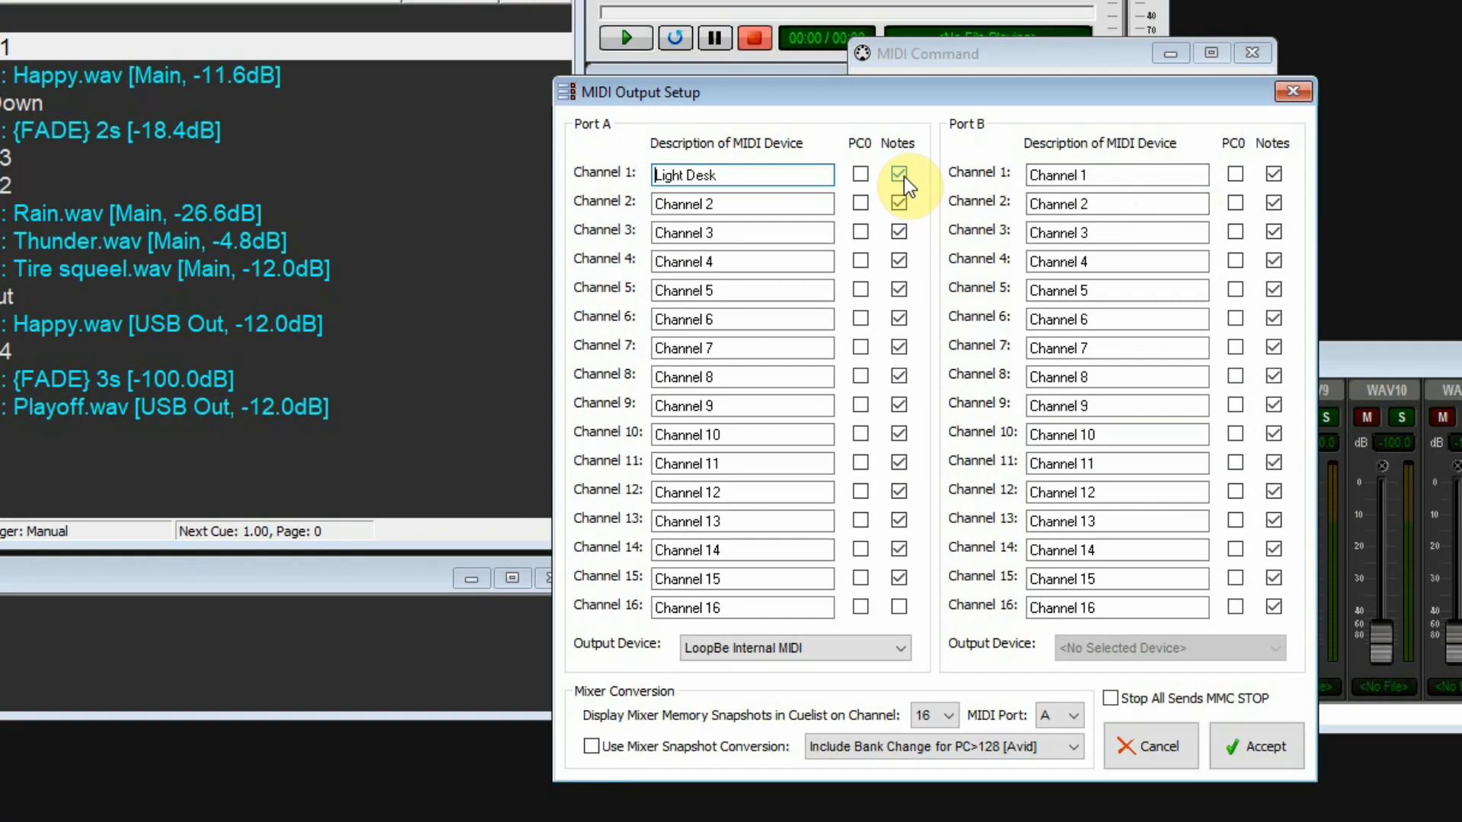
pyautogui.click(900, 175)
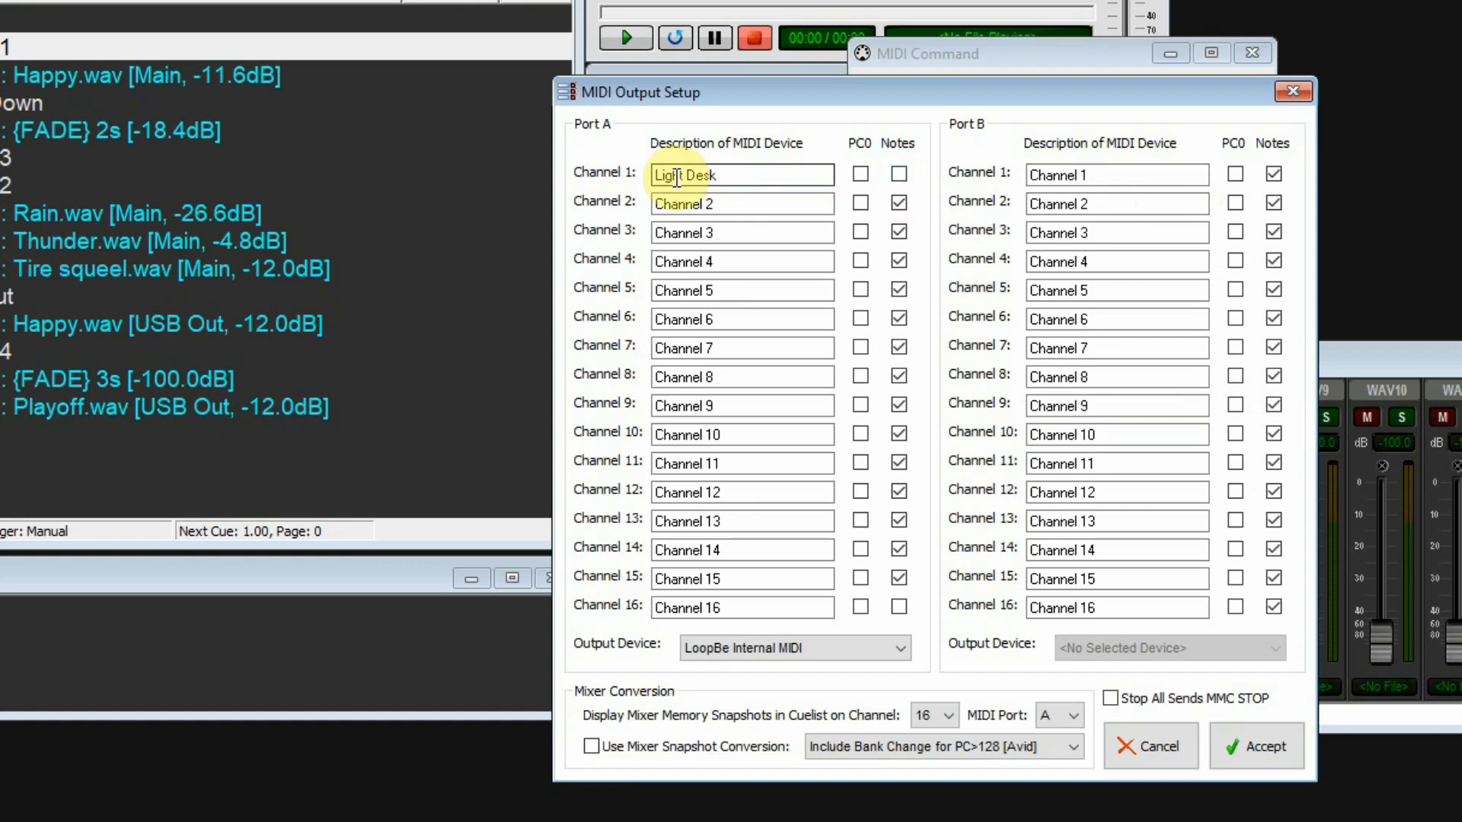
pyautogui.click(1267, 752)
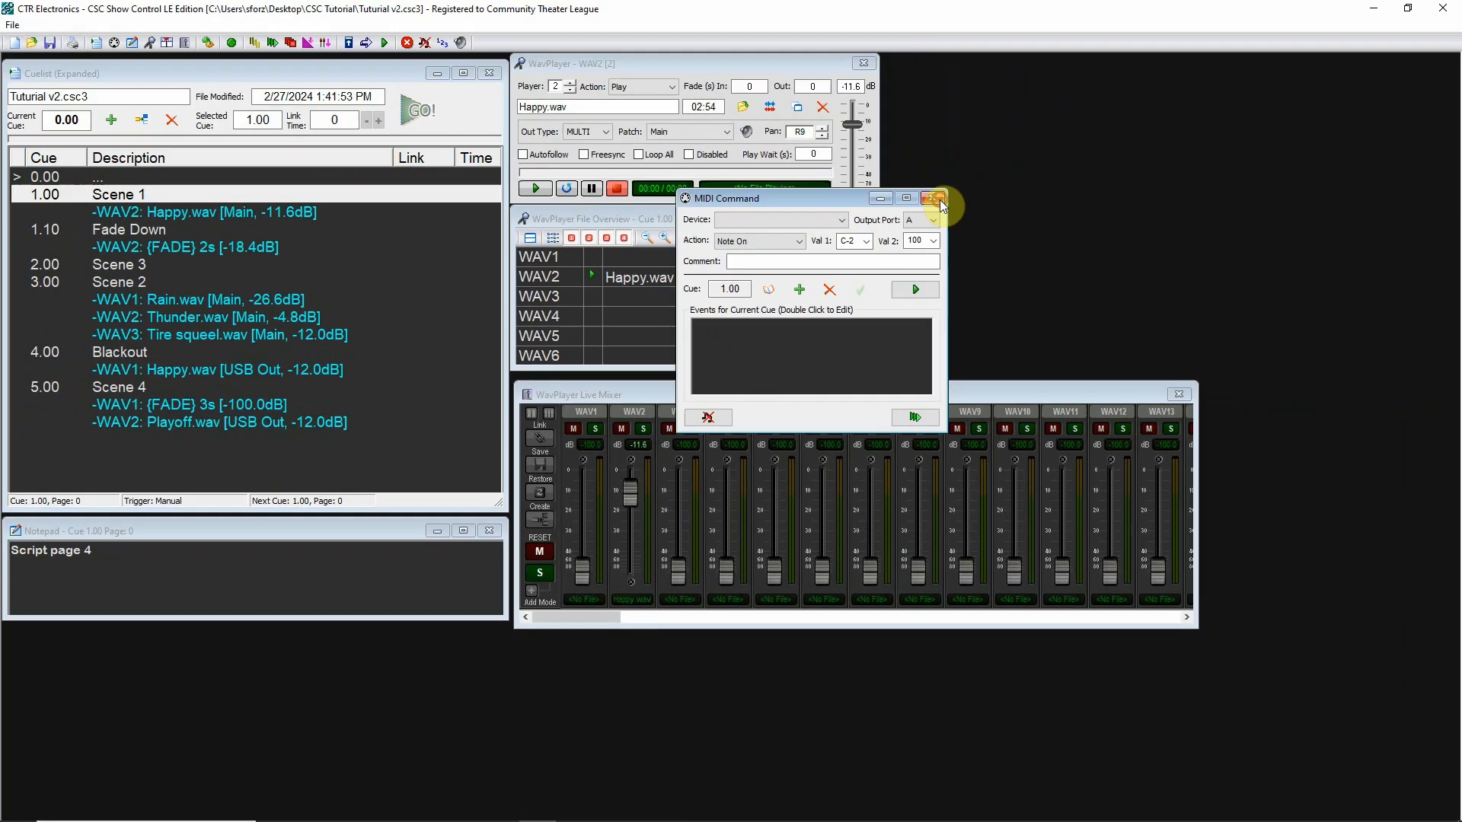
# Step: Close and reopen the MIDI Command window for cue 1.00 and choose Light Desk as the device
pyautogui.click(1252, 53)
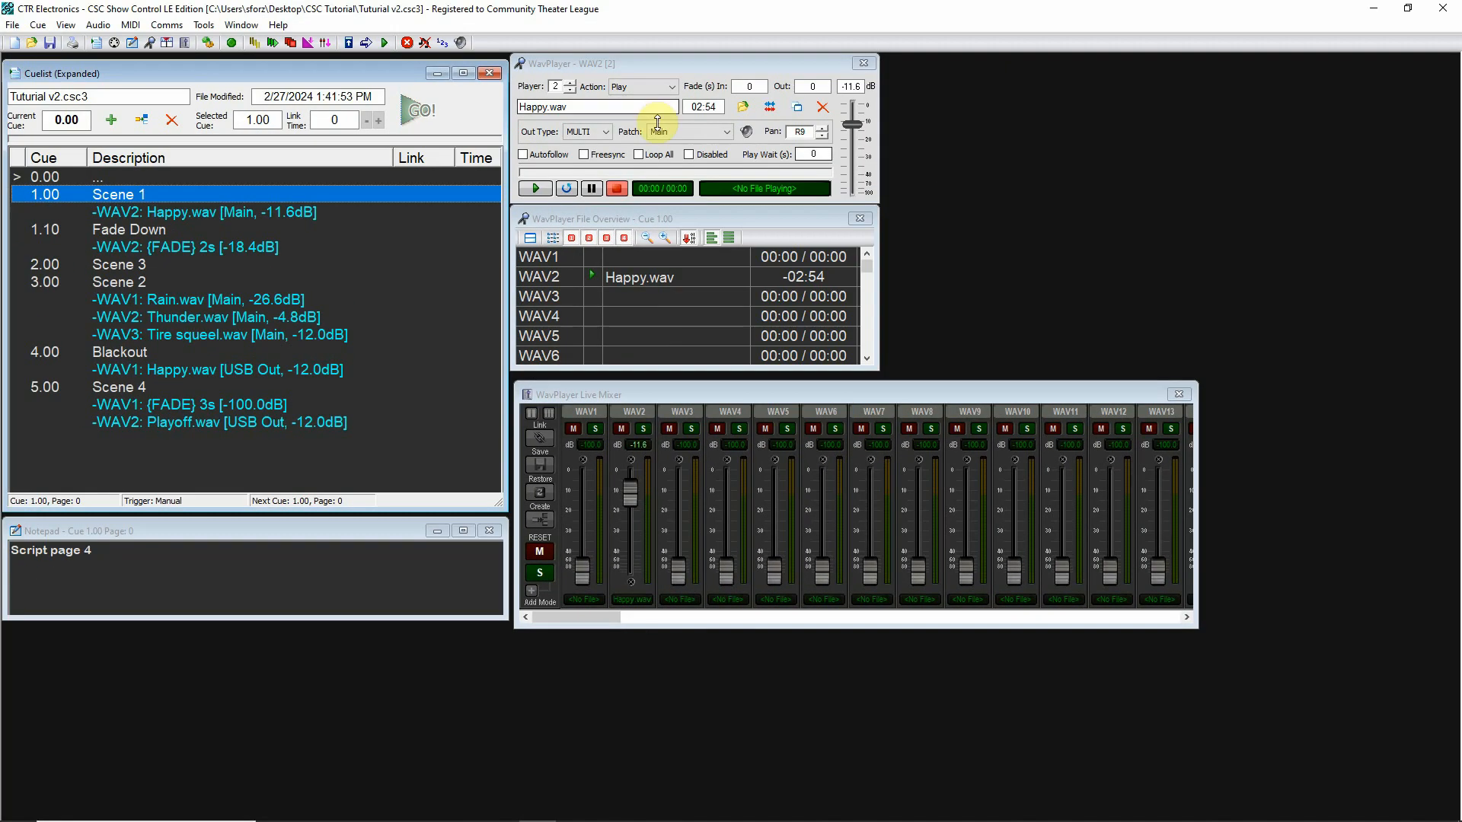
pyautogui.click(131, 25)
pyautogui.click(183, 42)
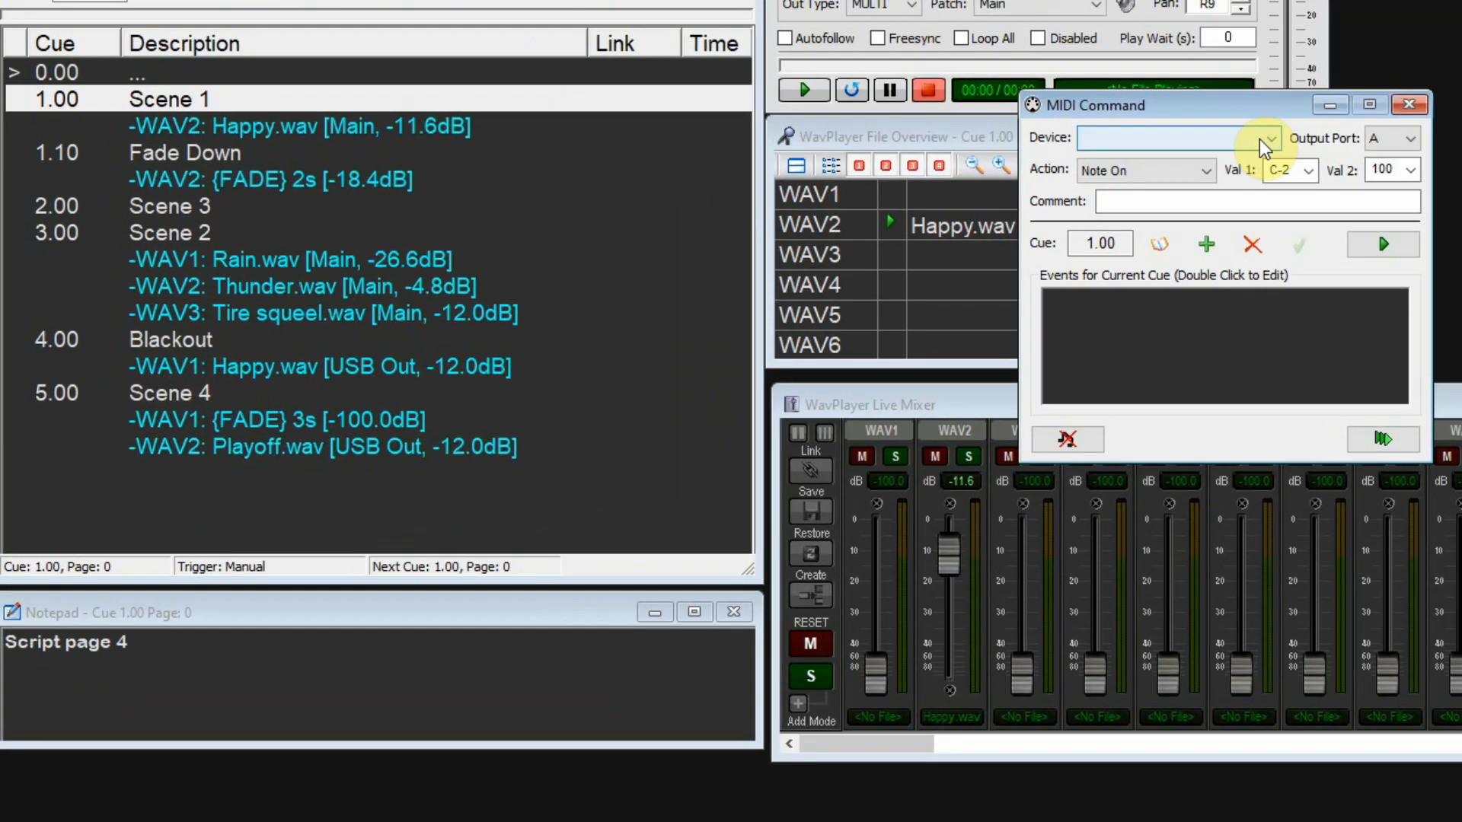
pyautogui.click(874, 214)
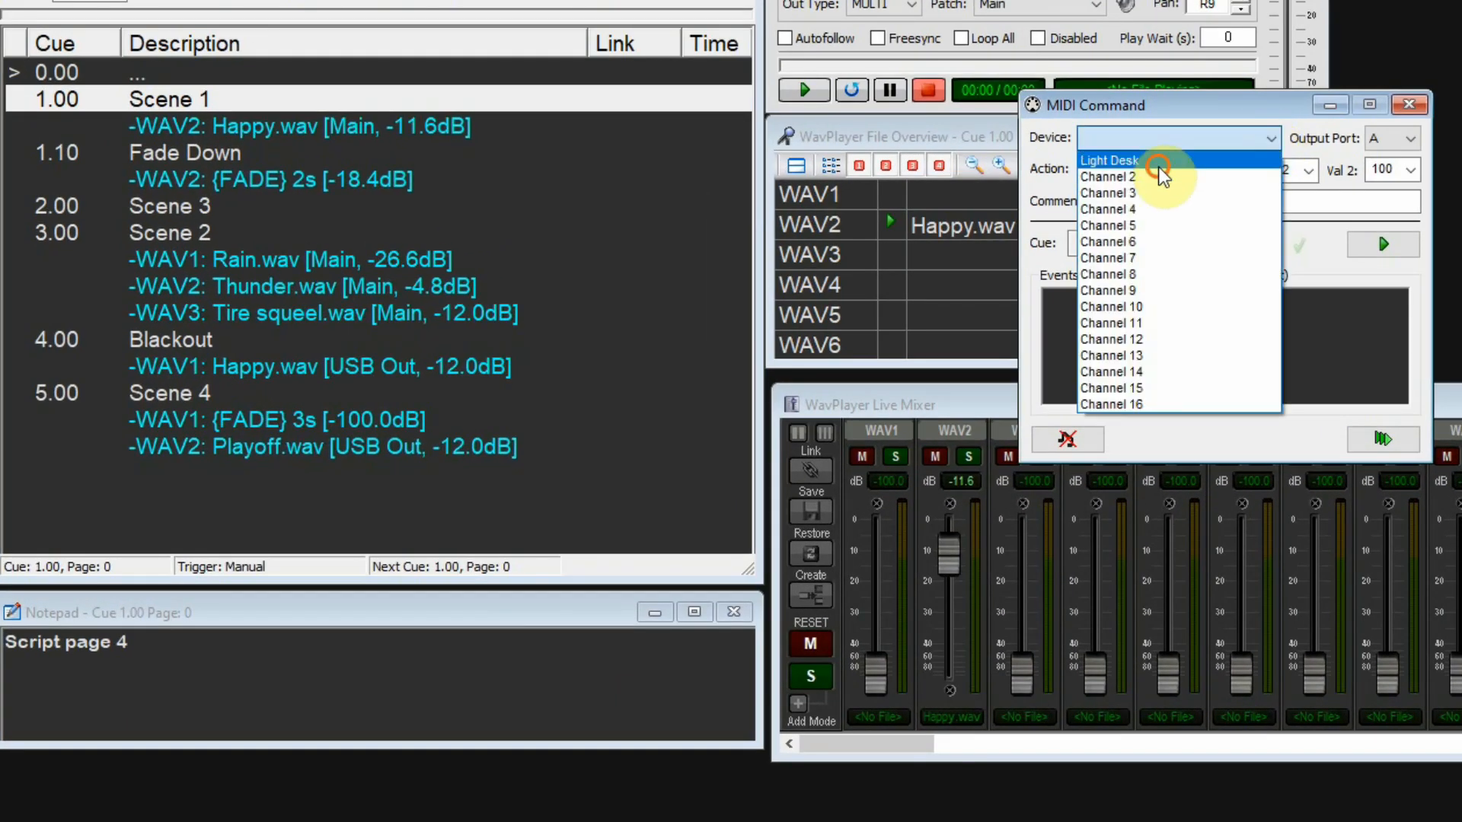
pyautogui.click(1159, 162)
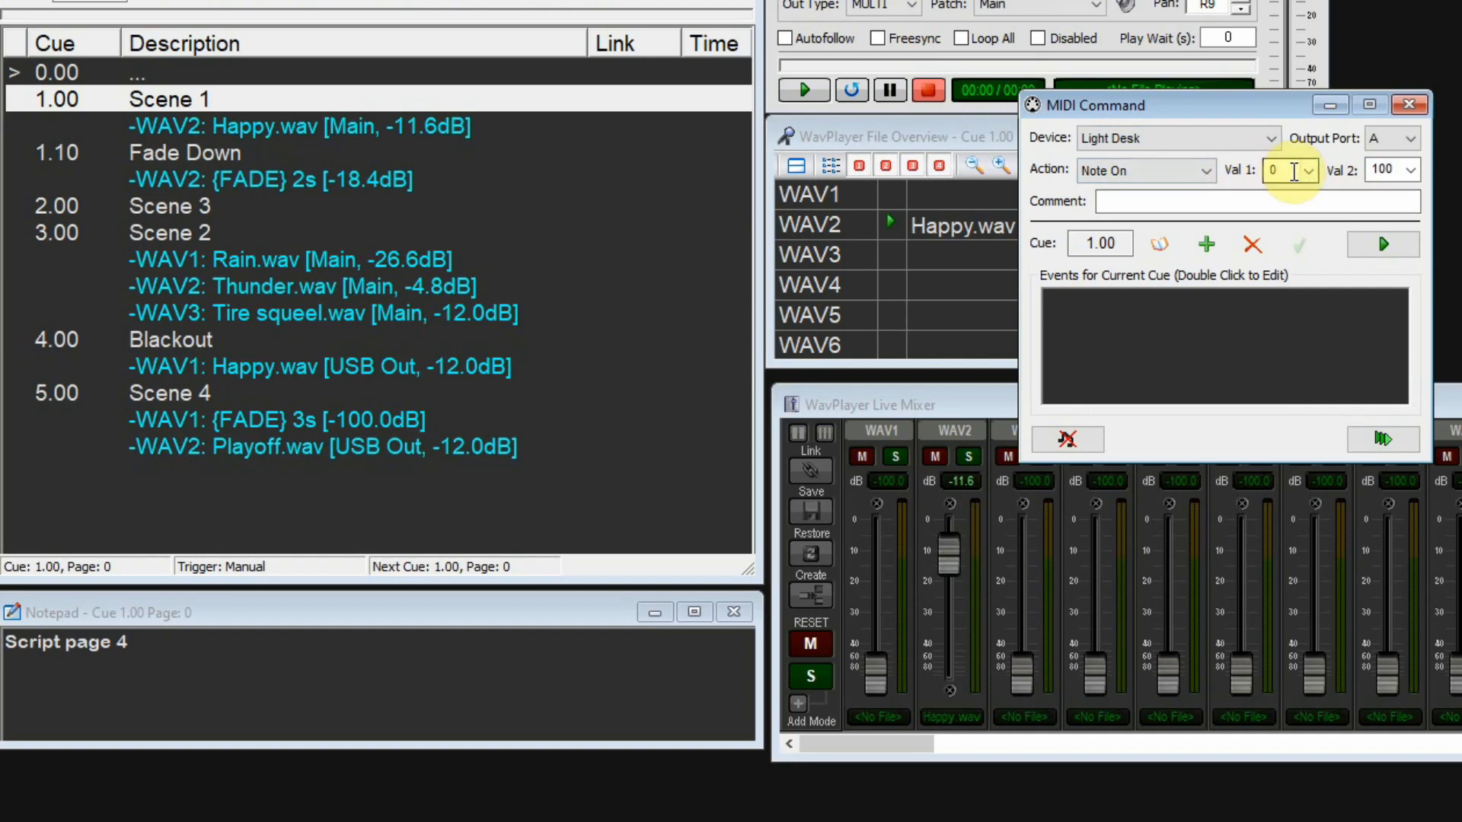
# Step: Look through the numeric Val 1 choices for the Note On command, keeping 0 selected
pyautogui.click(1312, 173)
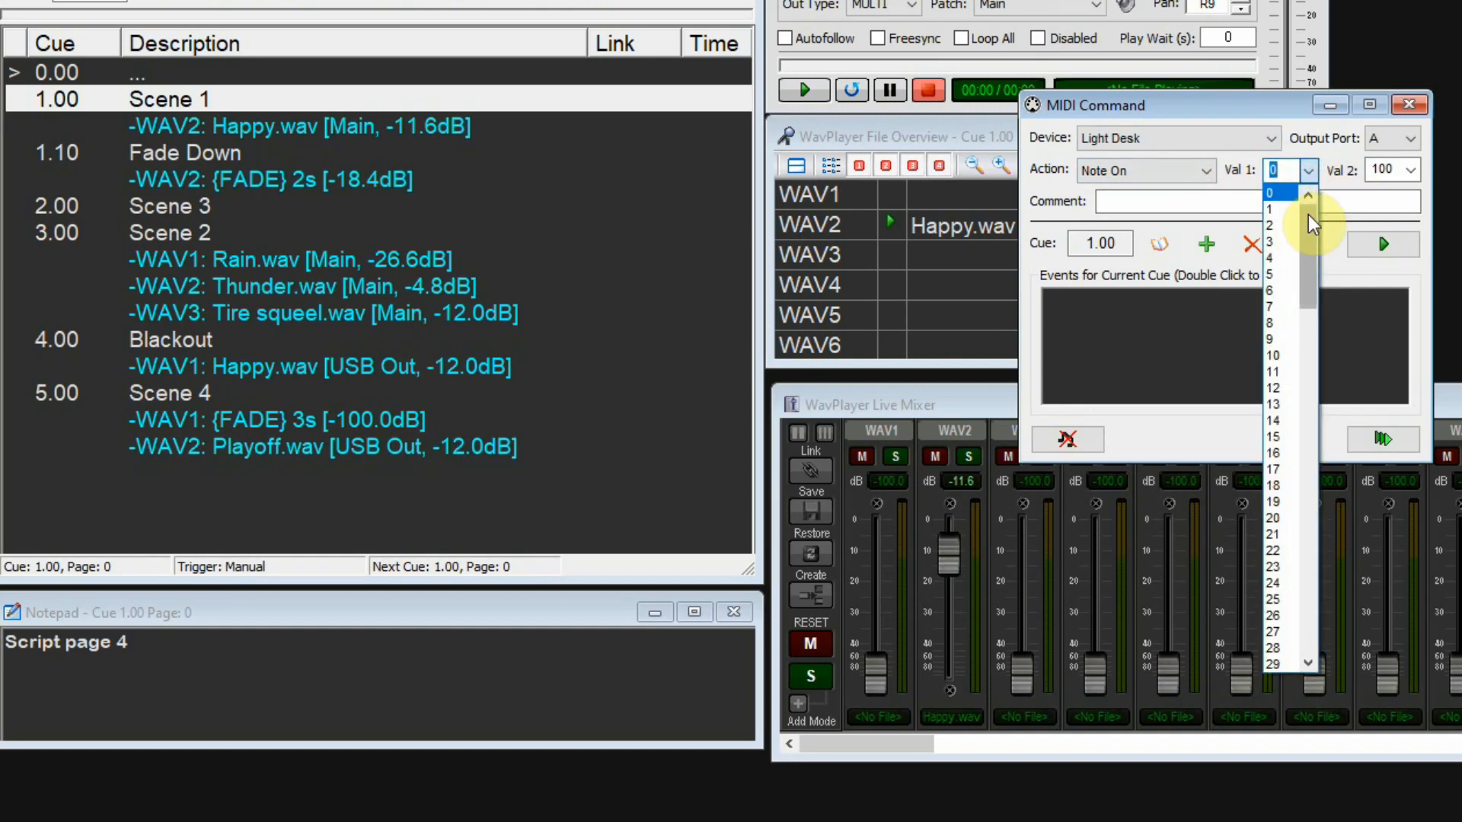
pyautogui.moveTo(1309, 235); pyautogui.dragTo(1334, 204)
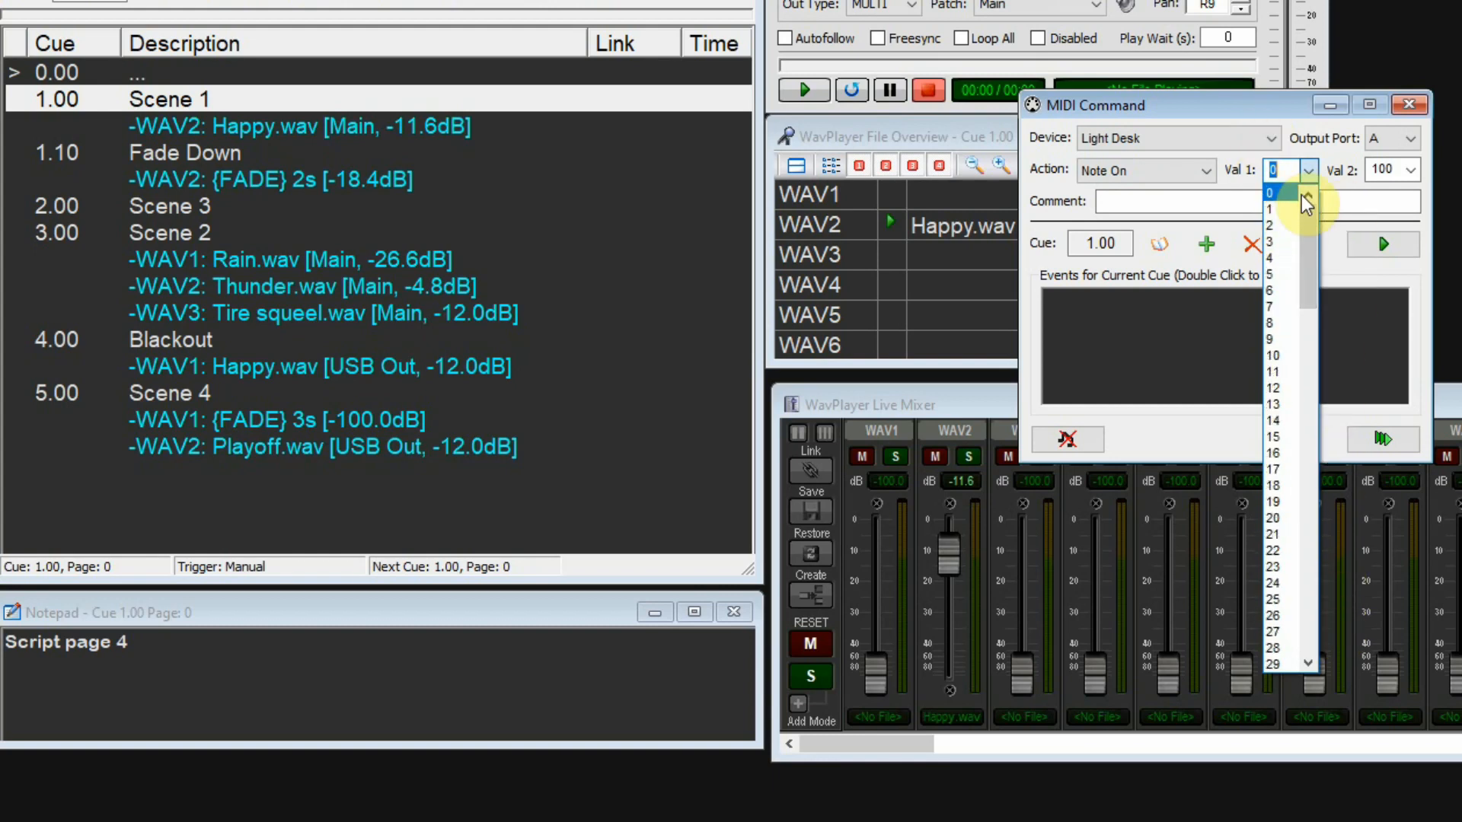
pyautogui.click(1280, 194)
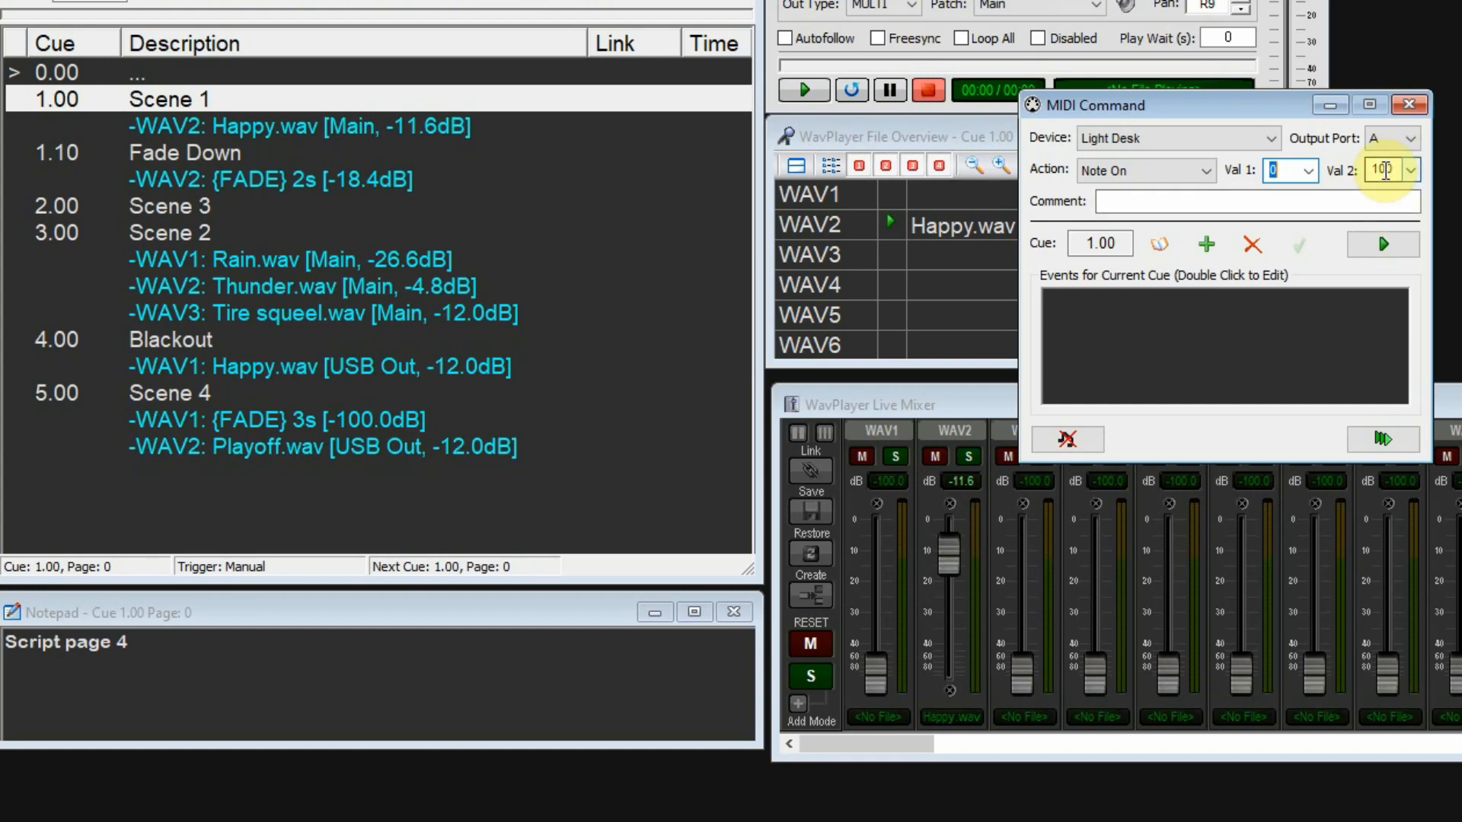
# Step: Add the Light Desk Note On 0 command to cue 1.00 without a comment, and delete that event
pyautogui.click(1208, 245)
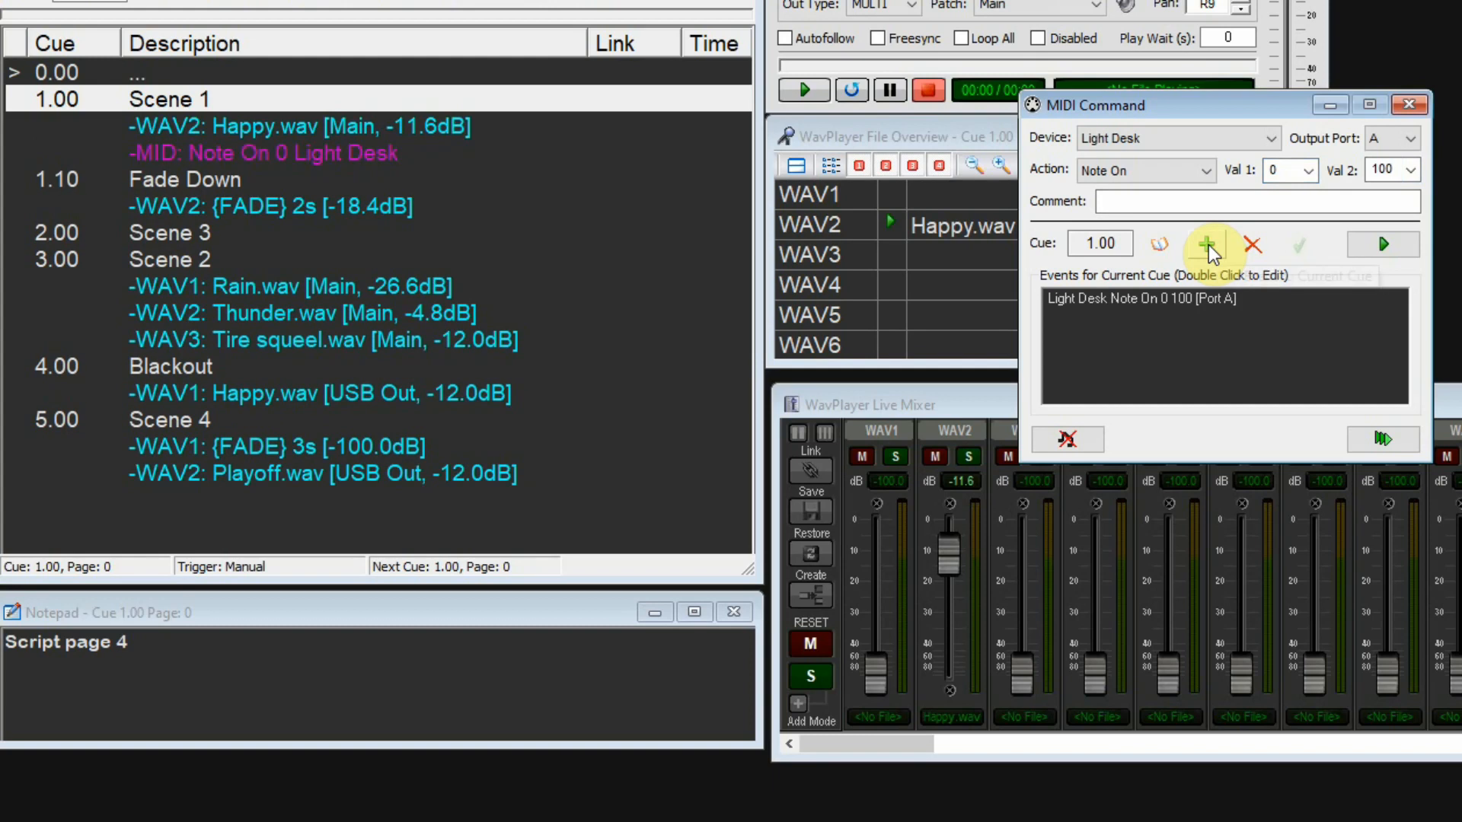
pyautogui.click(297, 158)
pyautogui.rightClick(295, 156)
pyautogui.click(369, 175)
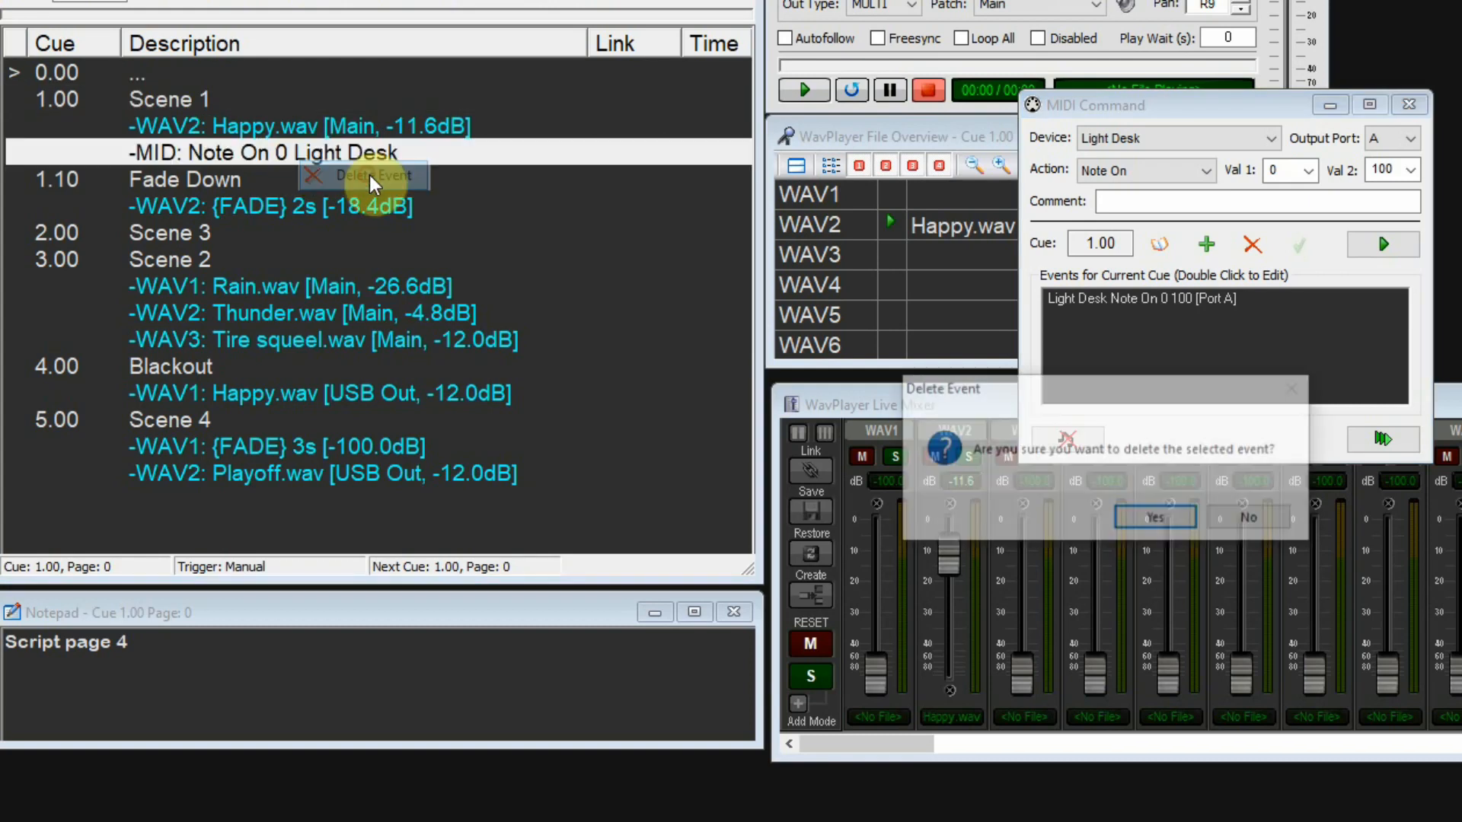
pyautogui.click(1157, 517)
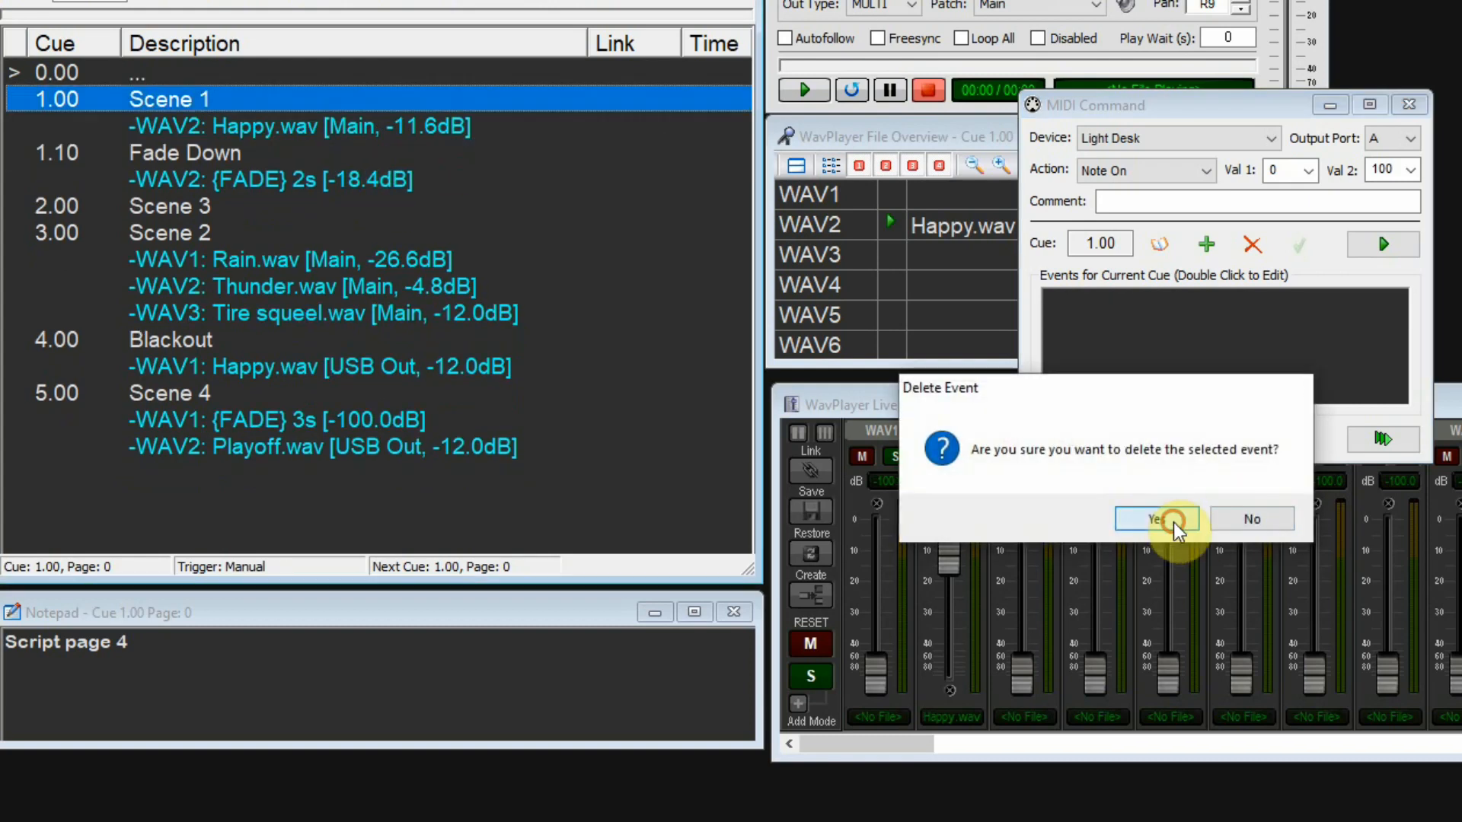
# Step: Add the Note On 0 command to cue 1.00 with the comment "Lightboard Go Cue", and select the cue's Happy.wav event
pyautogui.click(1125, 203)
pyautogui.write('L')
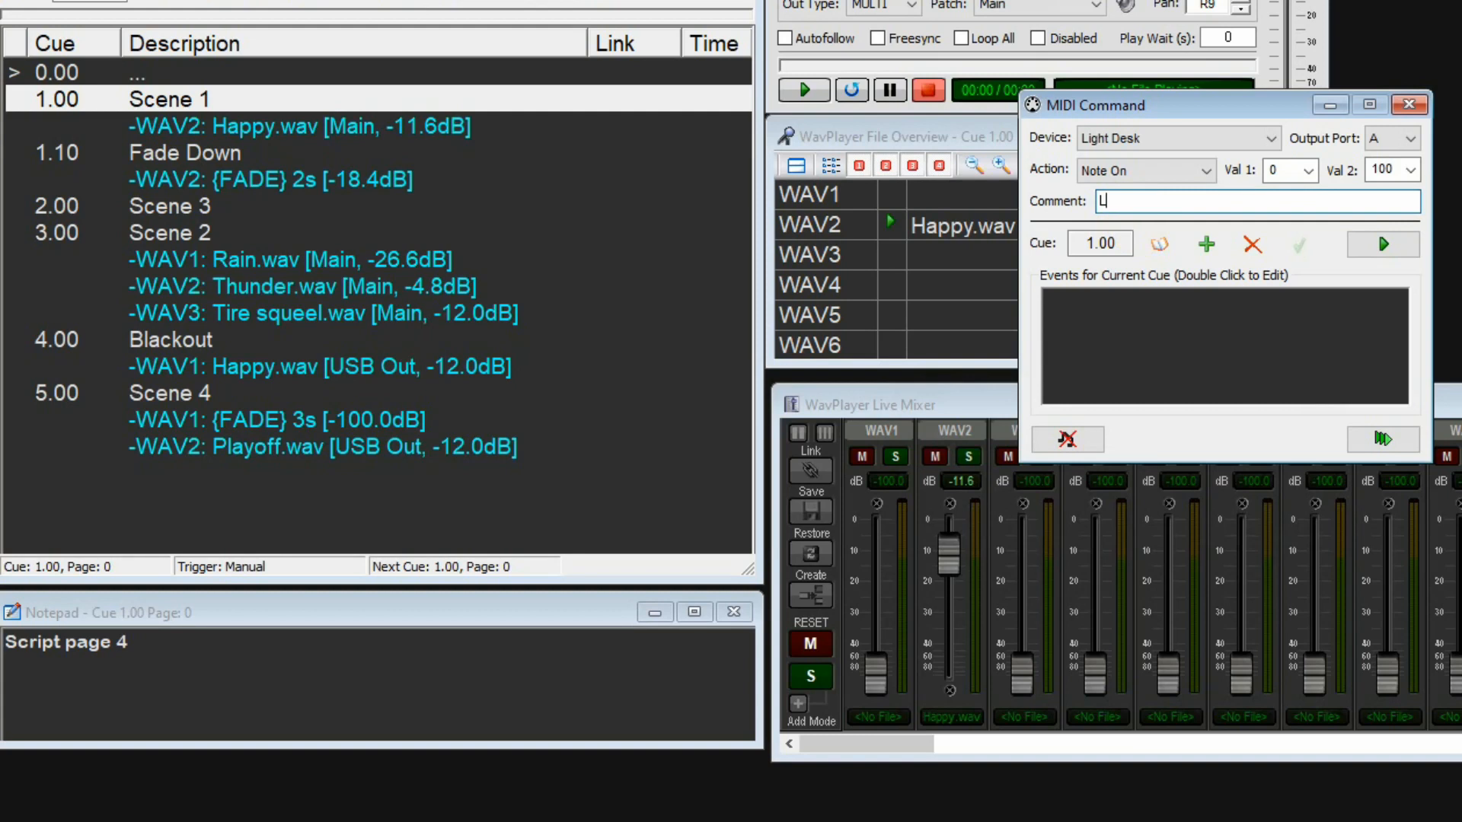
pyautogui.write('ightboard Go Cue')
pyautogui.click(1210, 250)
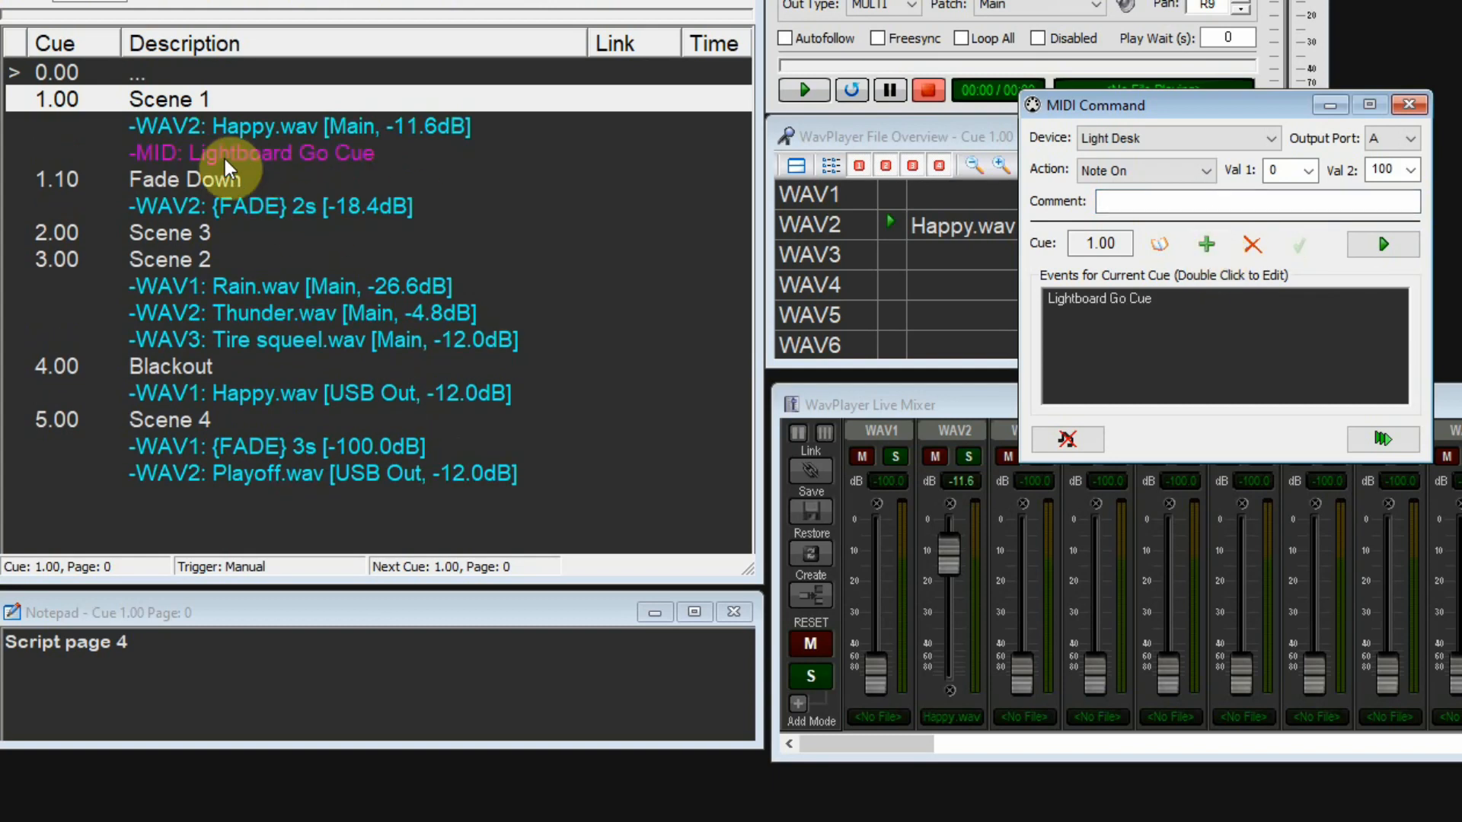
pyautogui.click(305, 157)
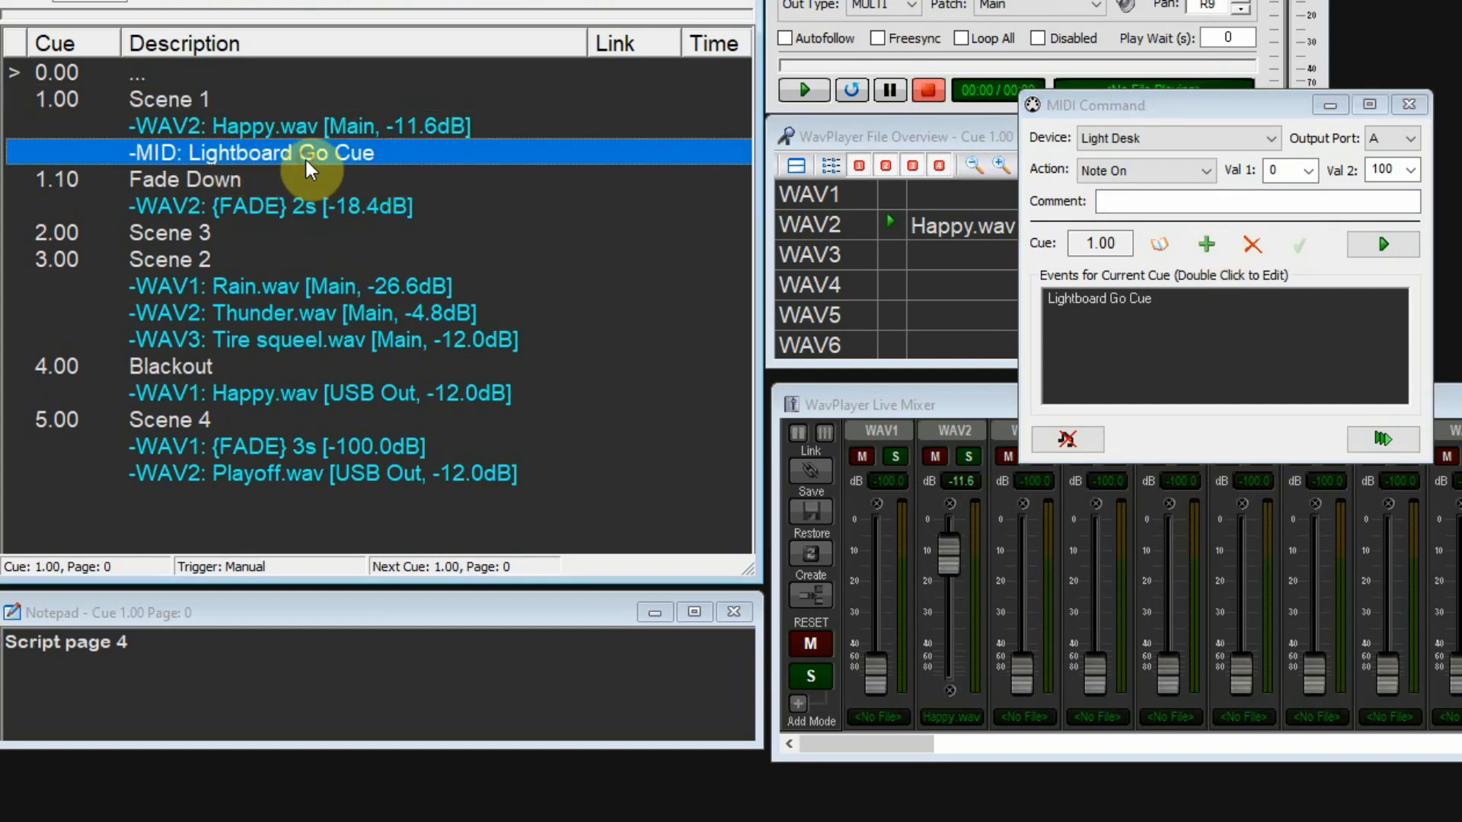
pyautogui.click(362, 125)
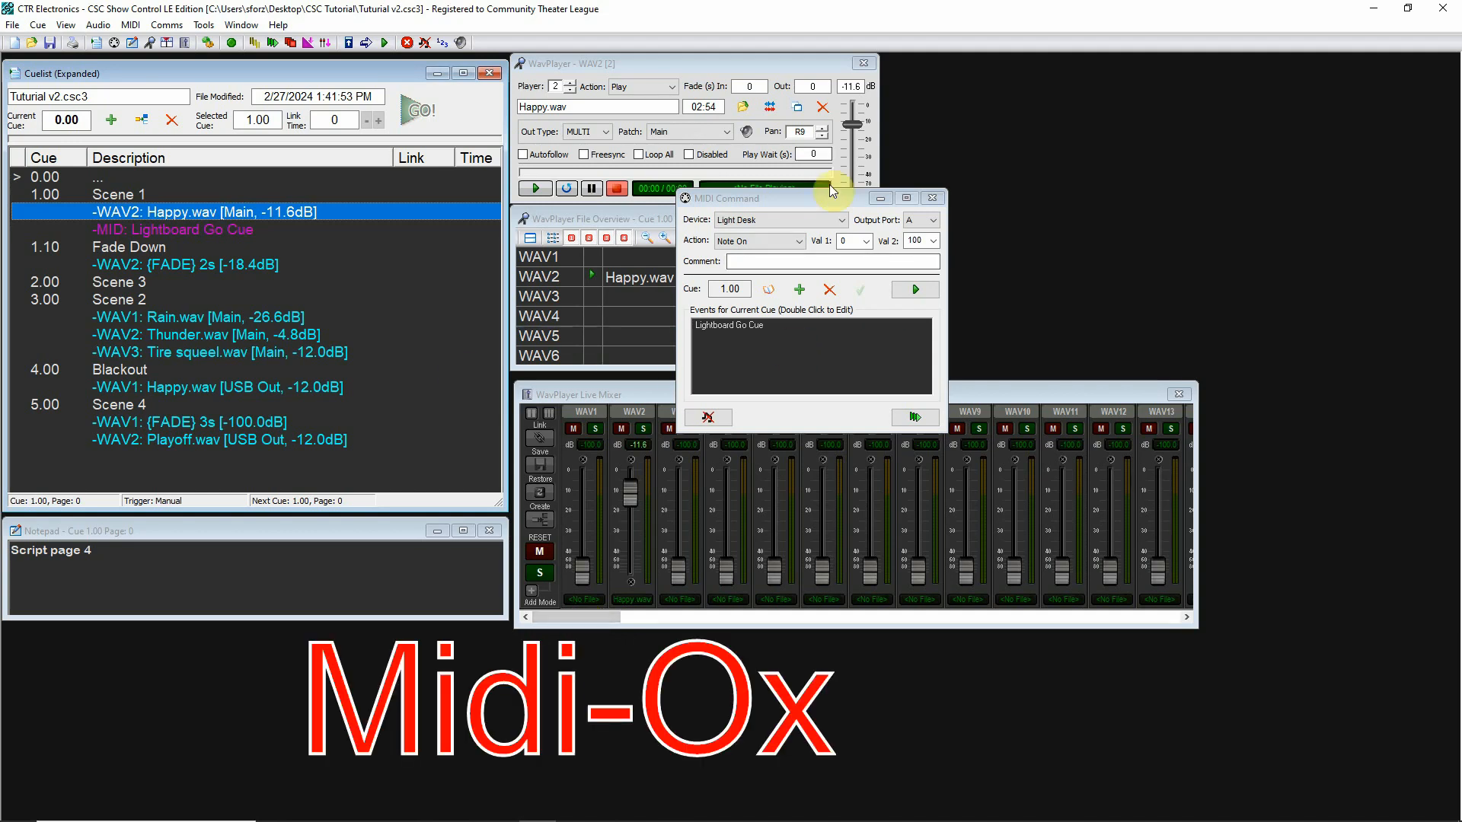
# Step: Load cue 1.00's "Lightboard Go Cue" event into the MIDI Command window and send it as a test
pyautogui.moveTo(820, 193); pyautogui.dragTo(689, 206)
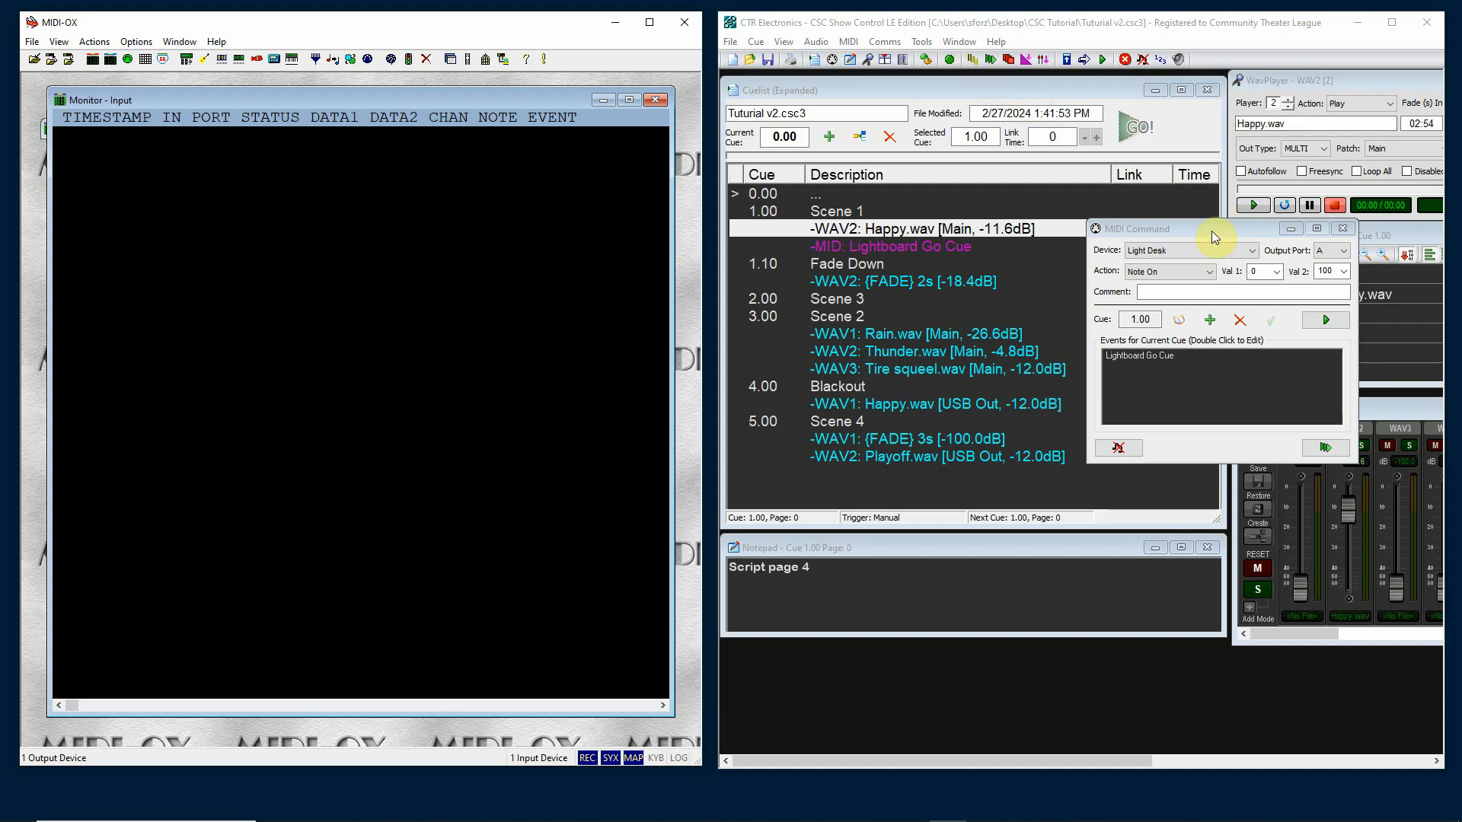
pyautogui.moveTo(1213, 230); pyautogui.dragTo(1077, 216)
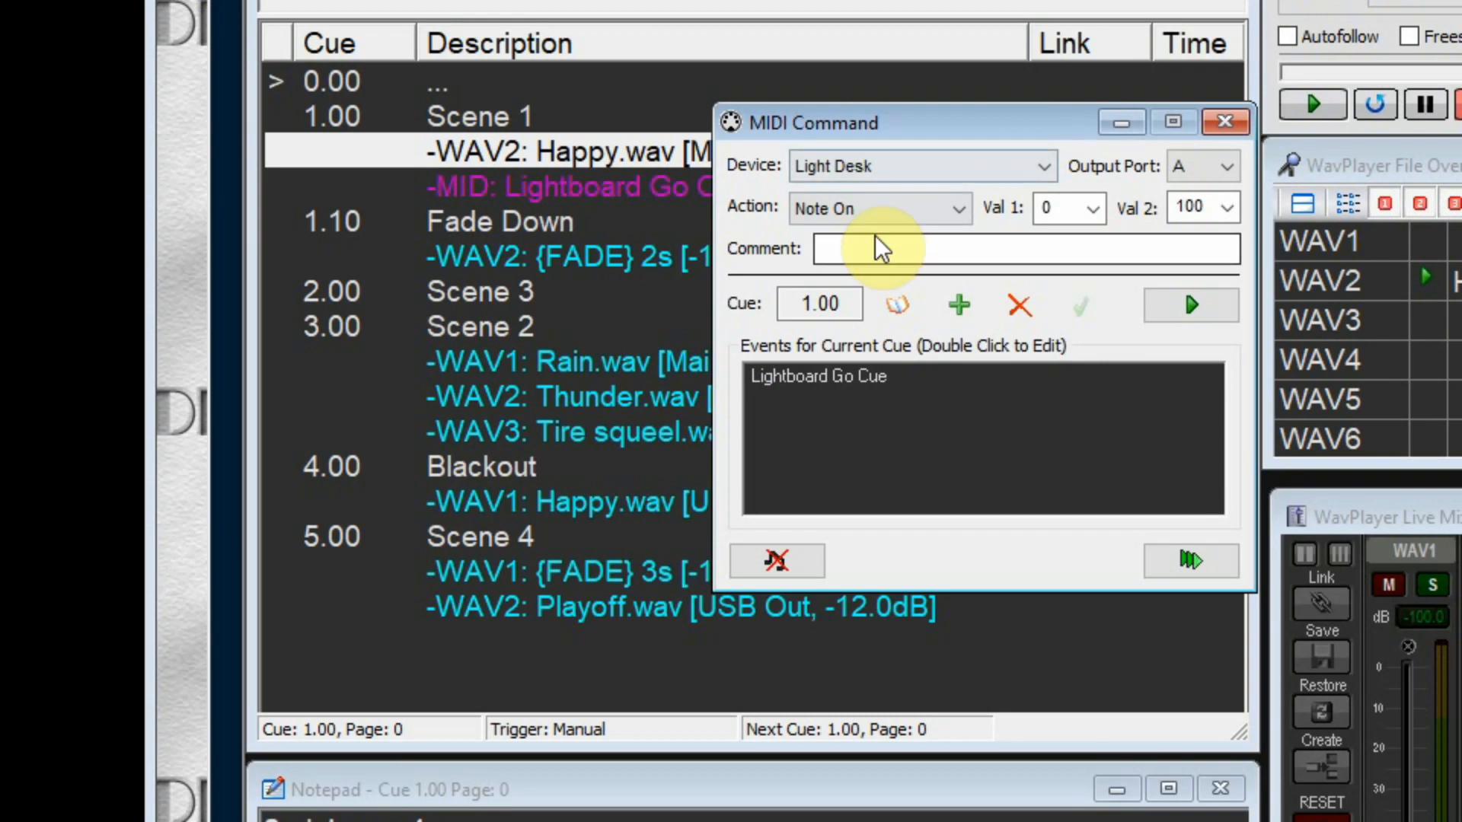
pyautogui.doubleClick(843, 386)
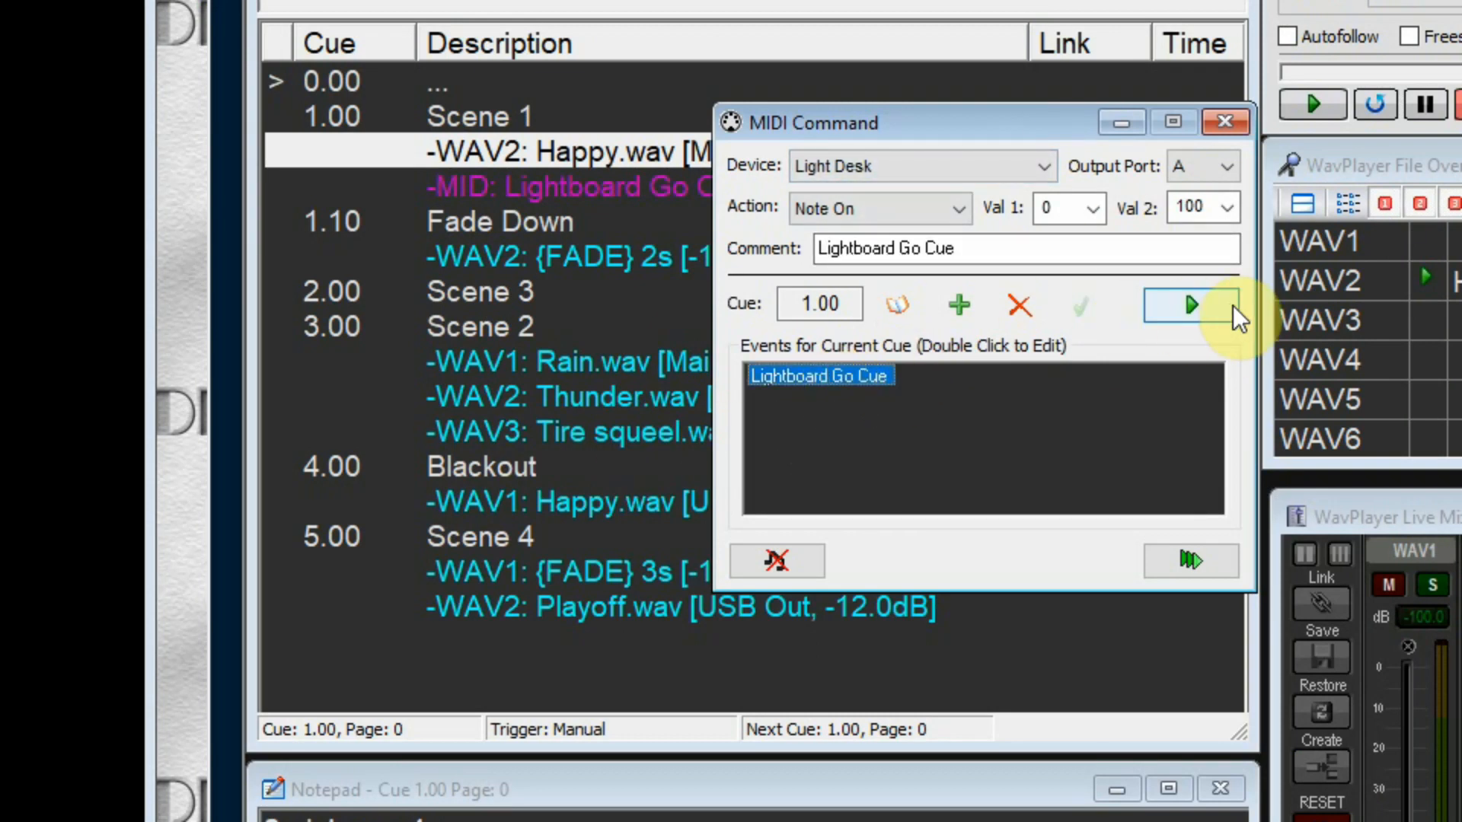
pyautogui.click(1197, 305)
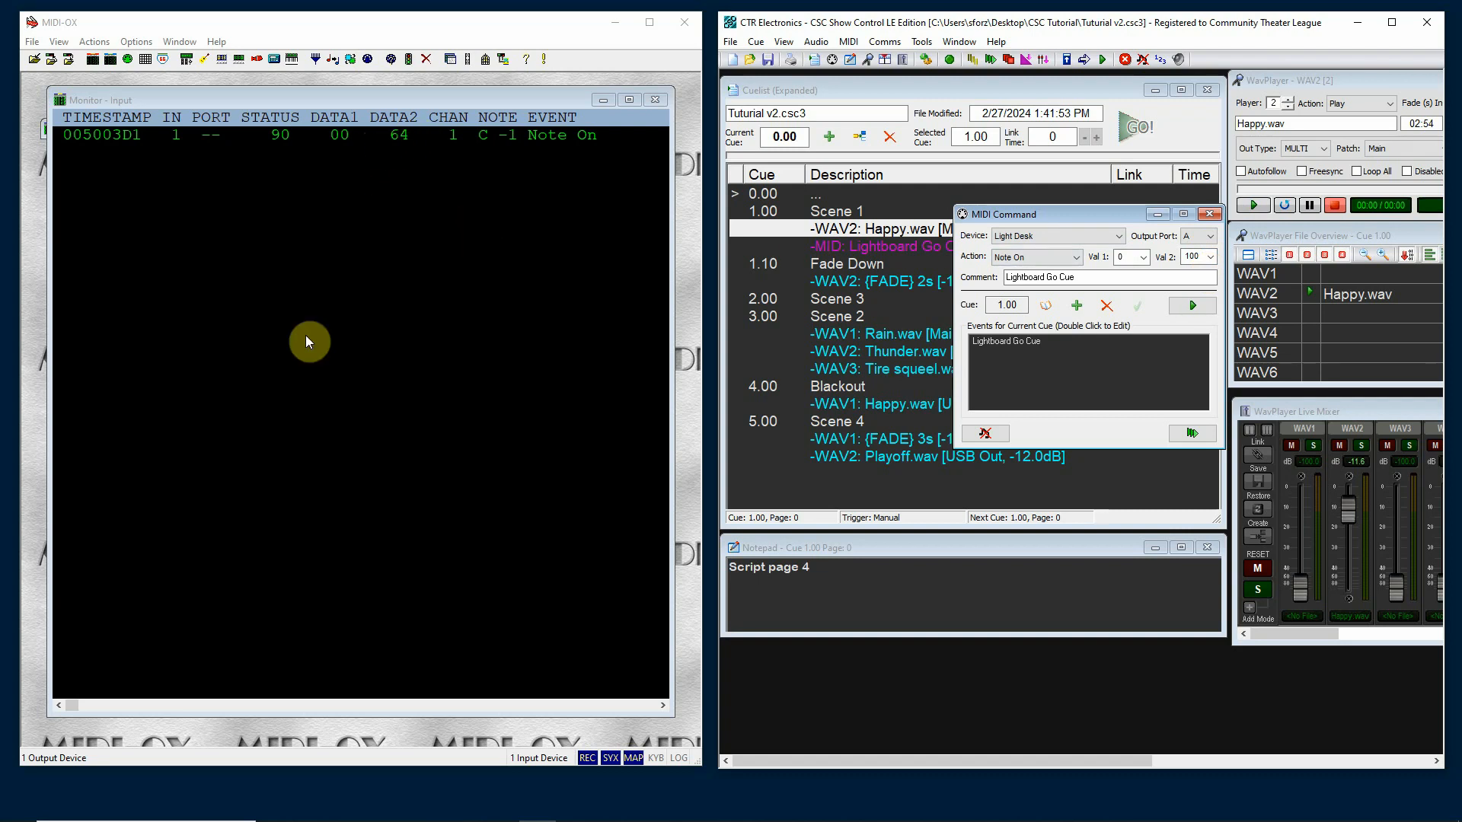
# Step: Switch to MIDI-OX and set its input monitor to display values in decimal
pyautogui.rightClick(320, 389)
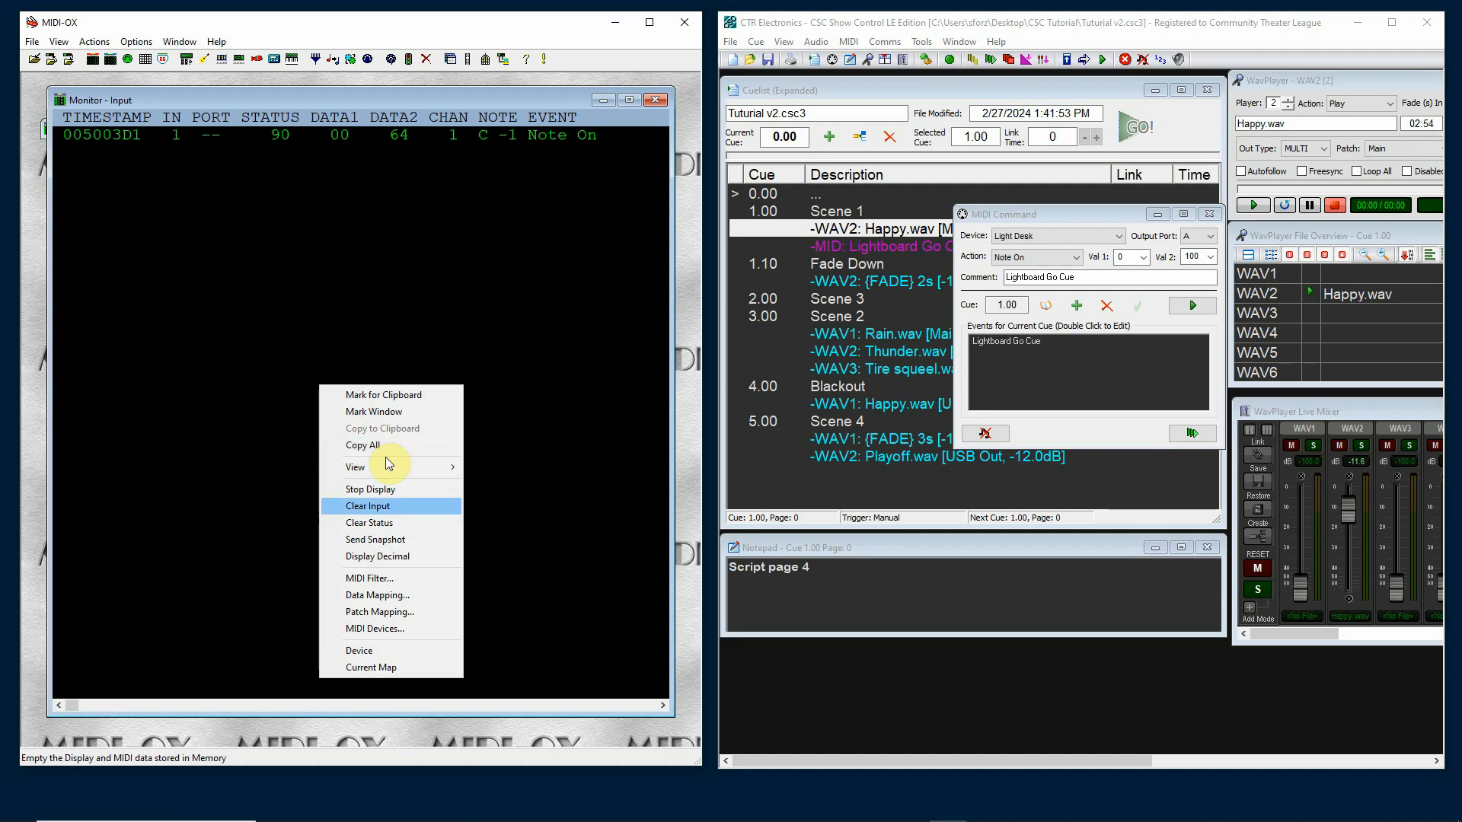
pyautogui.click(408, 557)
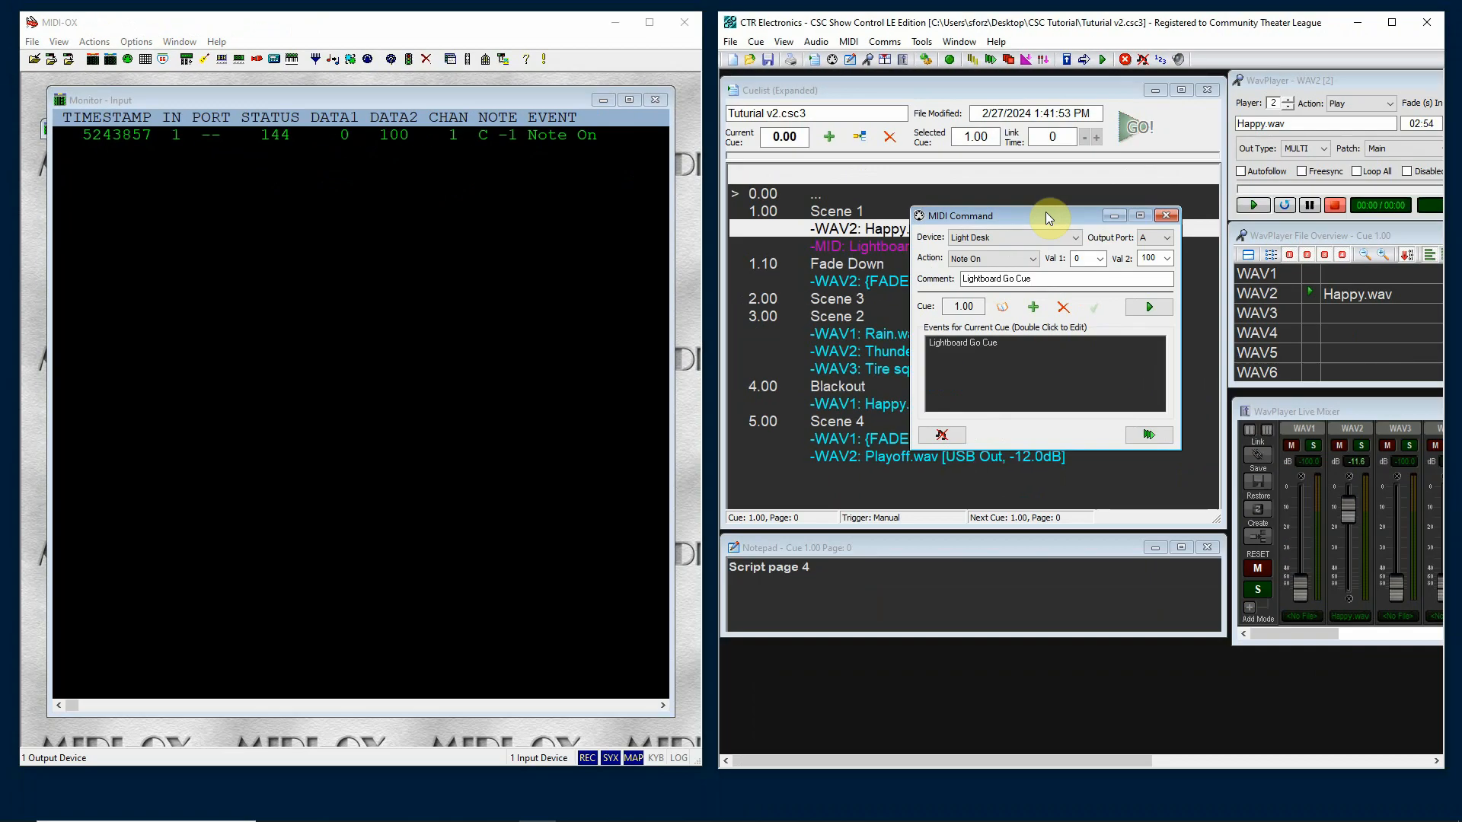
# Step: Add a Light Desk Note Off 0 command with the comment "Reset Go" to cue 1.00
pyautogui.moveTo(1045, 217); pyautogui.dragTo(1020, 216)
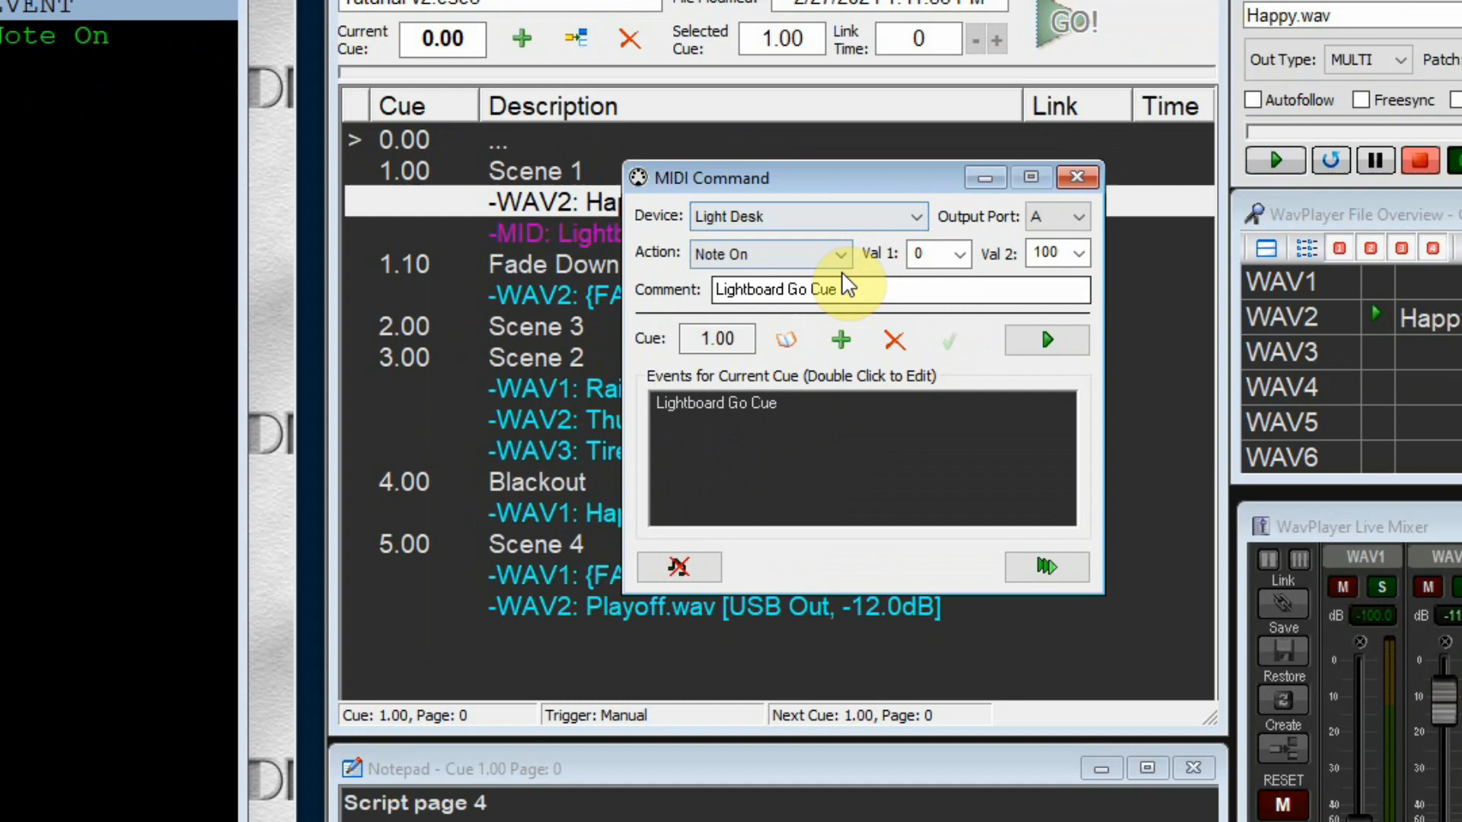
pyautogui.click(840, 256)
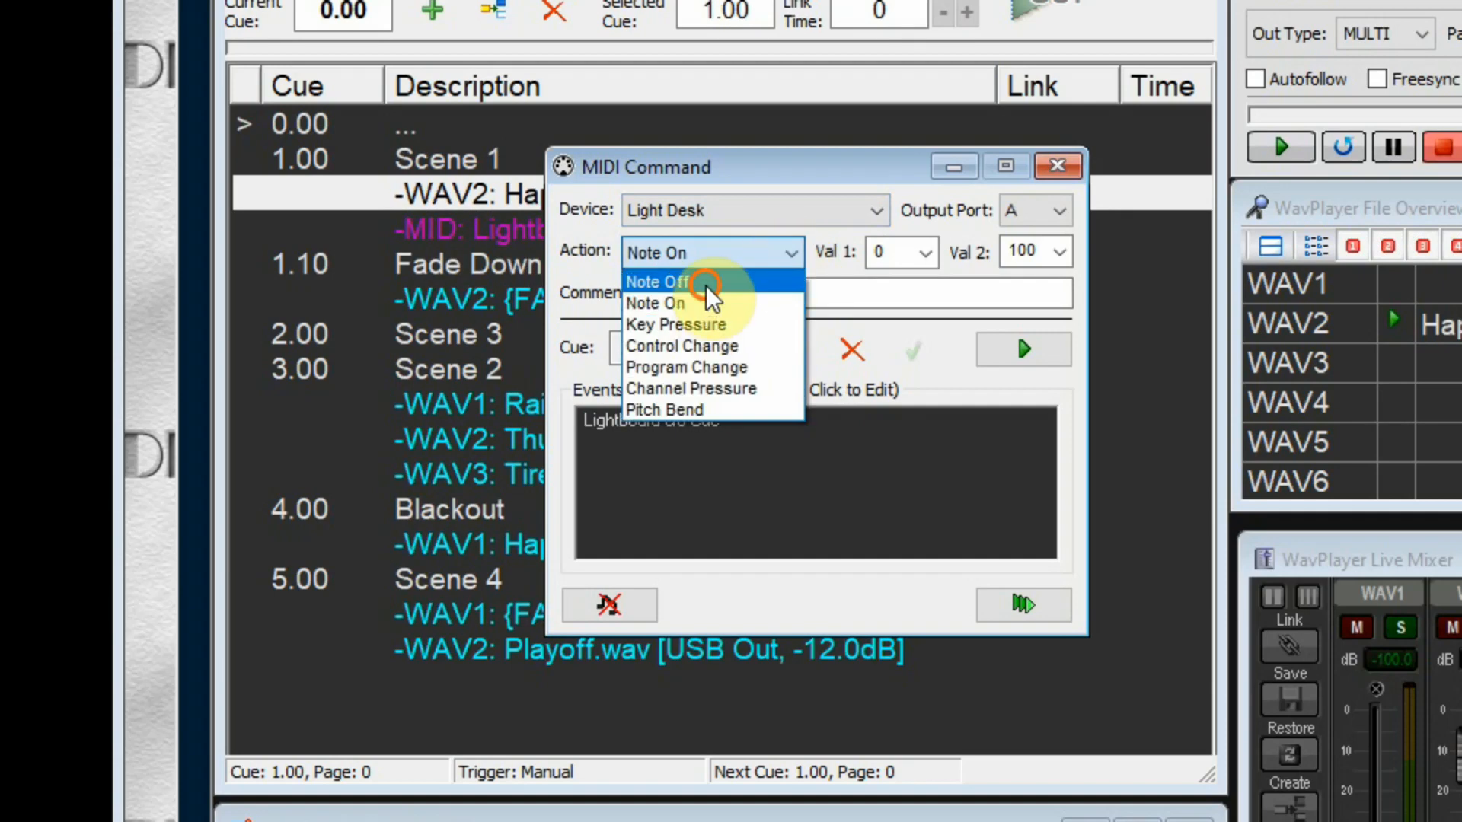
pyautogui.click(707, 288)
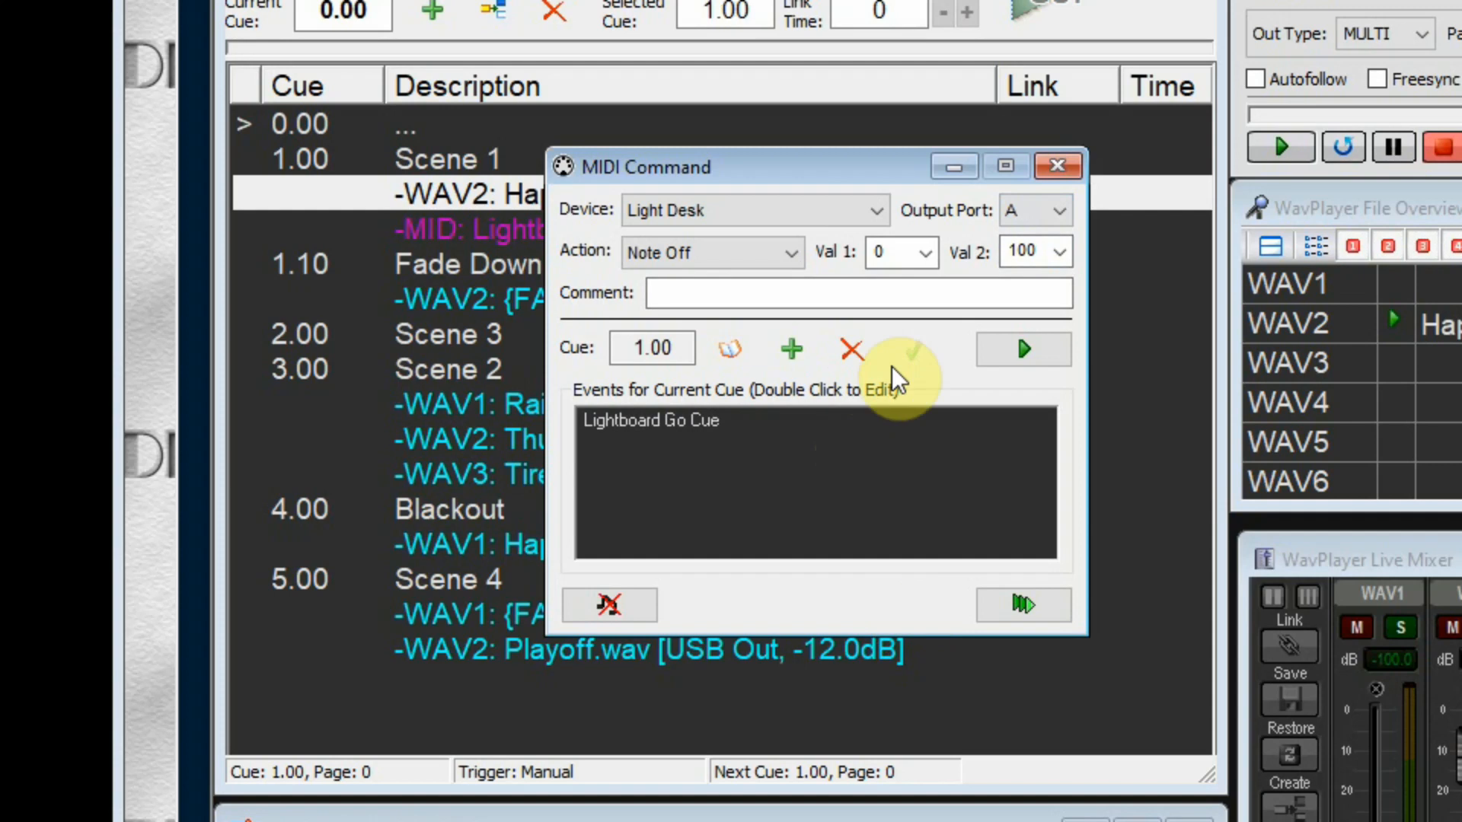
pyautogui.click(713, 297)
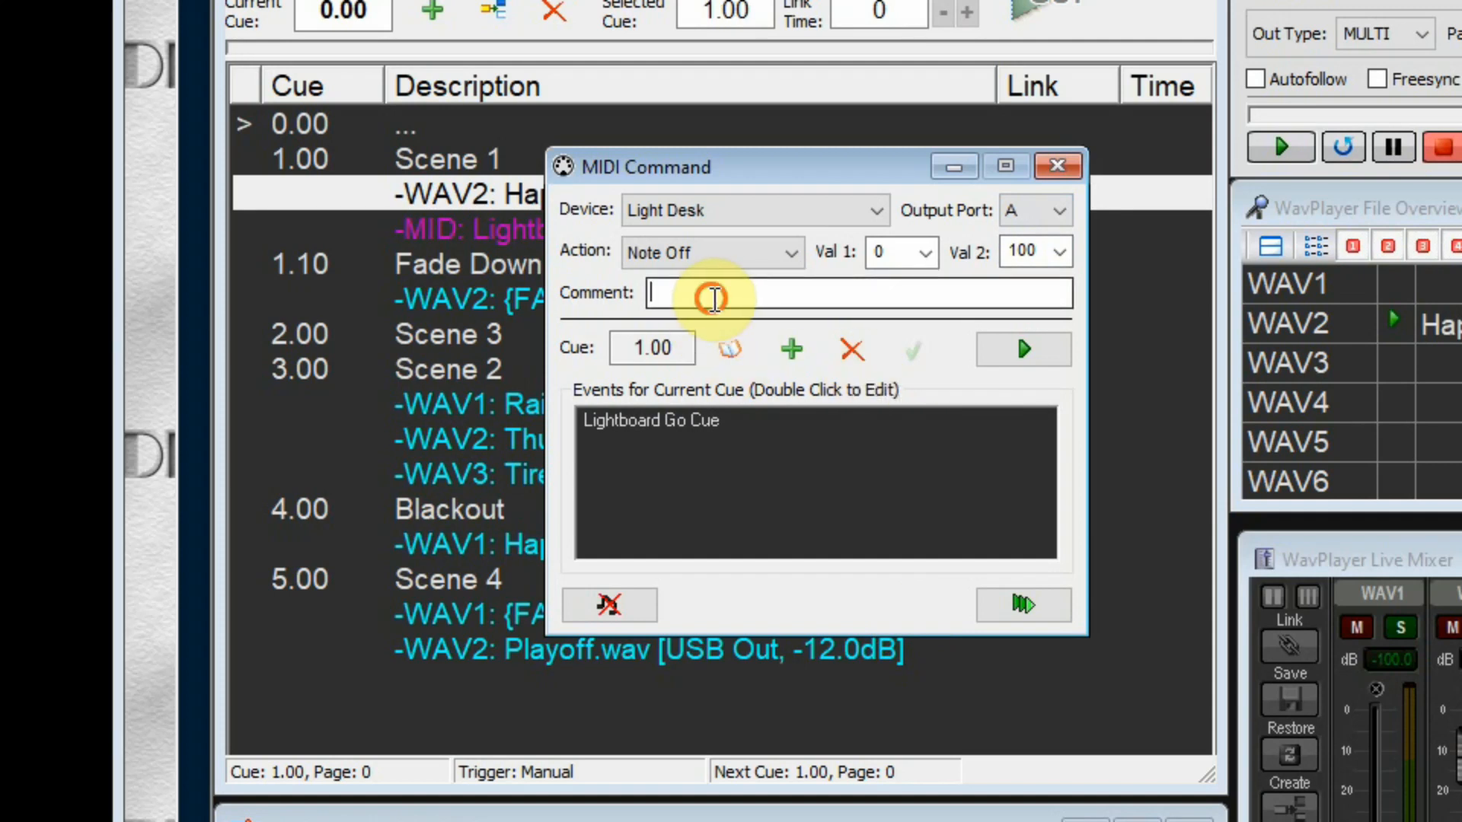
pyautogui.write('Rese')
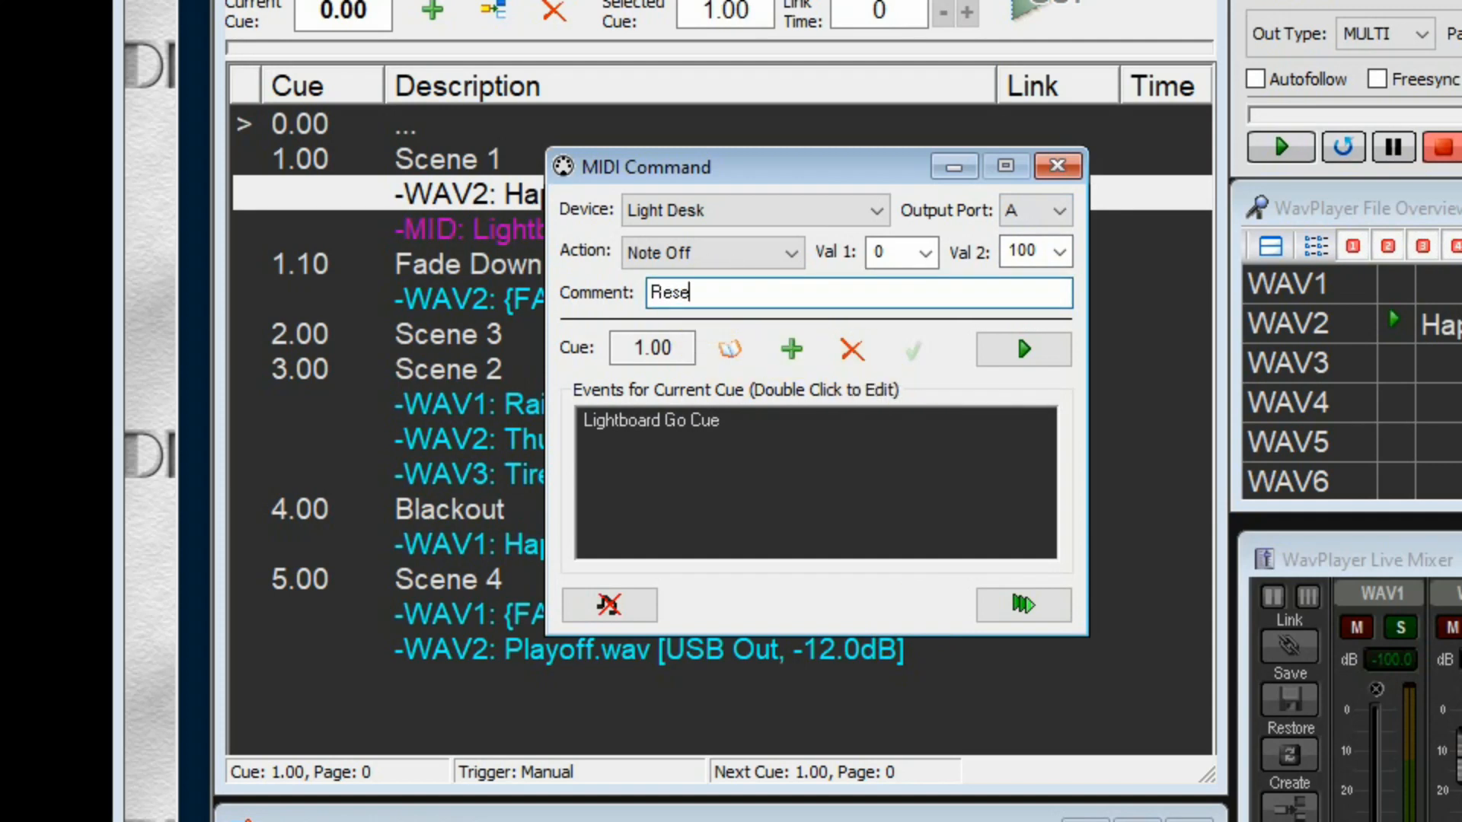
pyautogui.write('t Go')
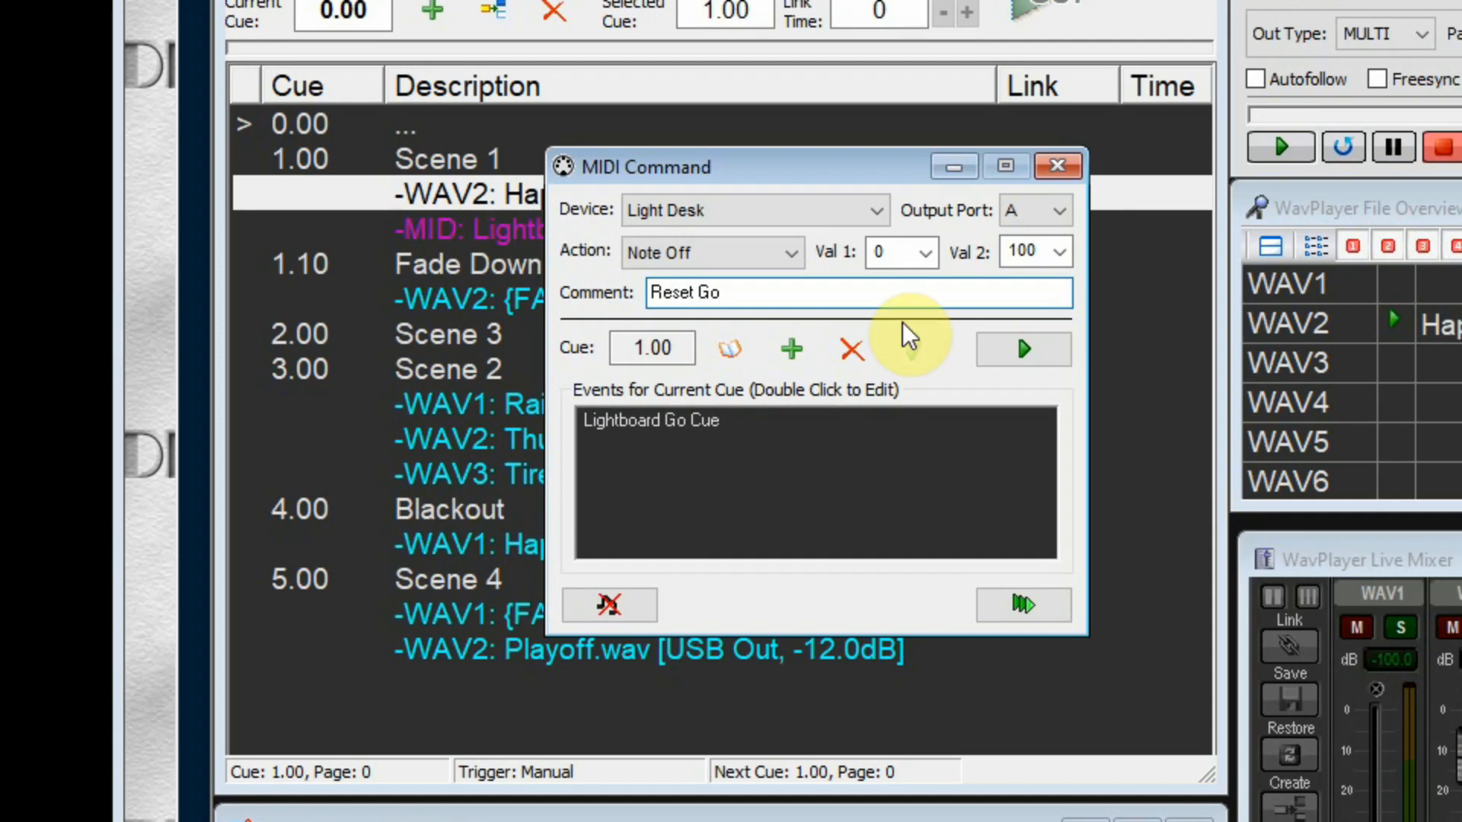
pyautogui.click(795, 352)
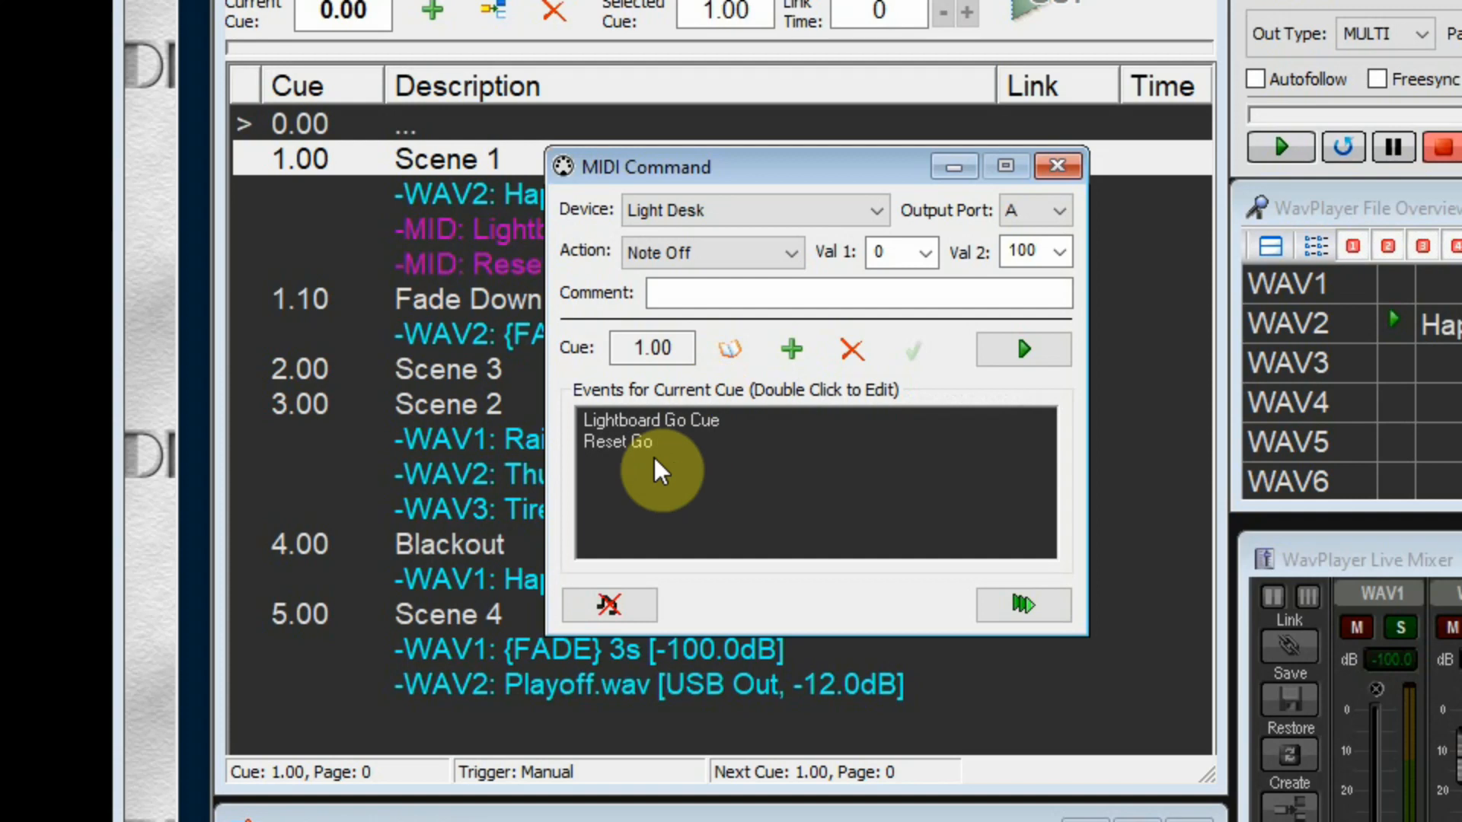
# Step: Send cue 1.00's "Reset Go" event as a test, and set the MIDI-OX input monitor to display values in hex
pyautogui.click(638, 441)
pyautogui.click(1020, 351)
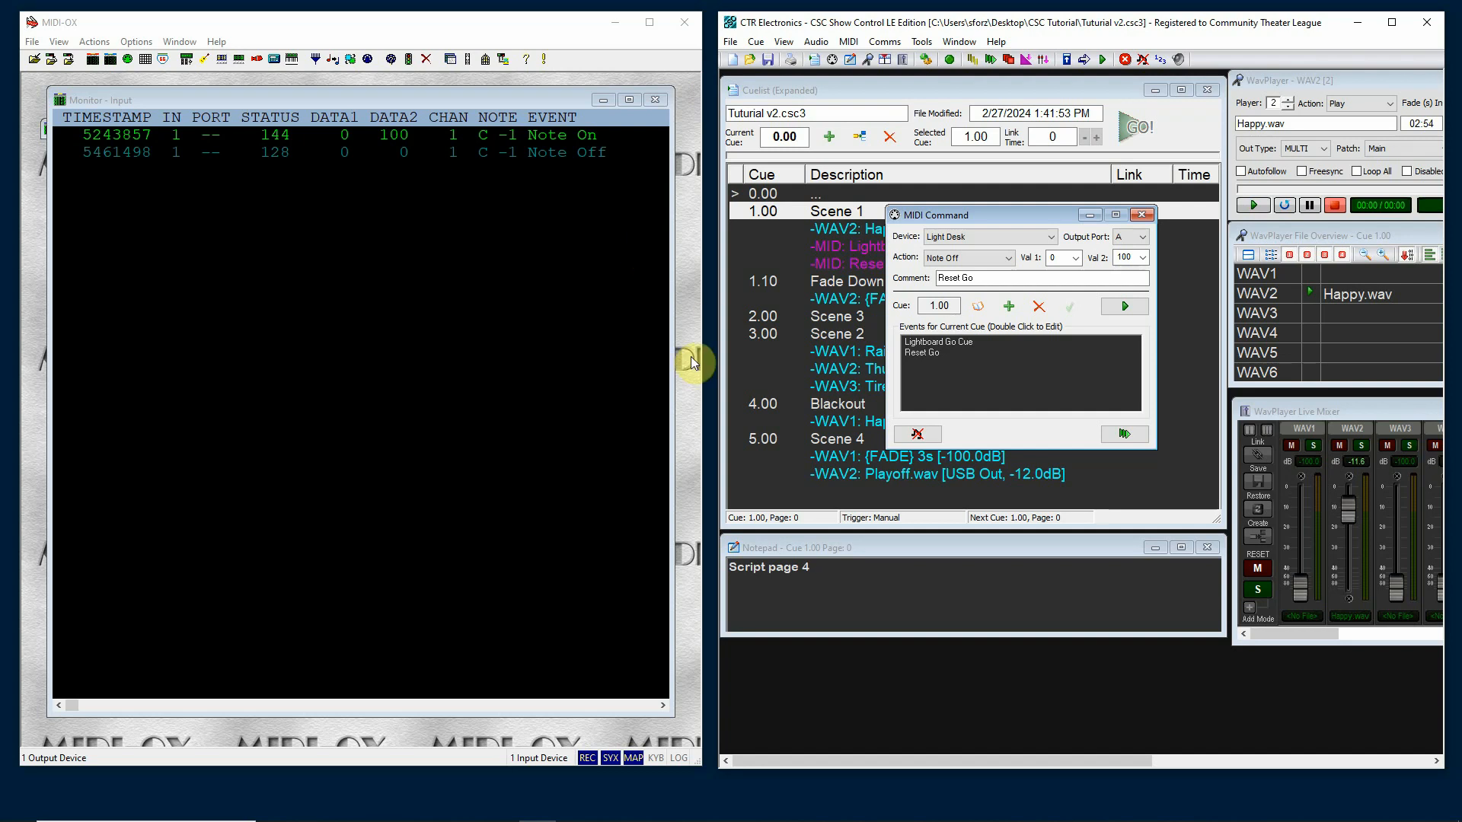
pyautogui.rightClick(357, 312)
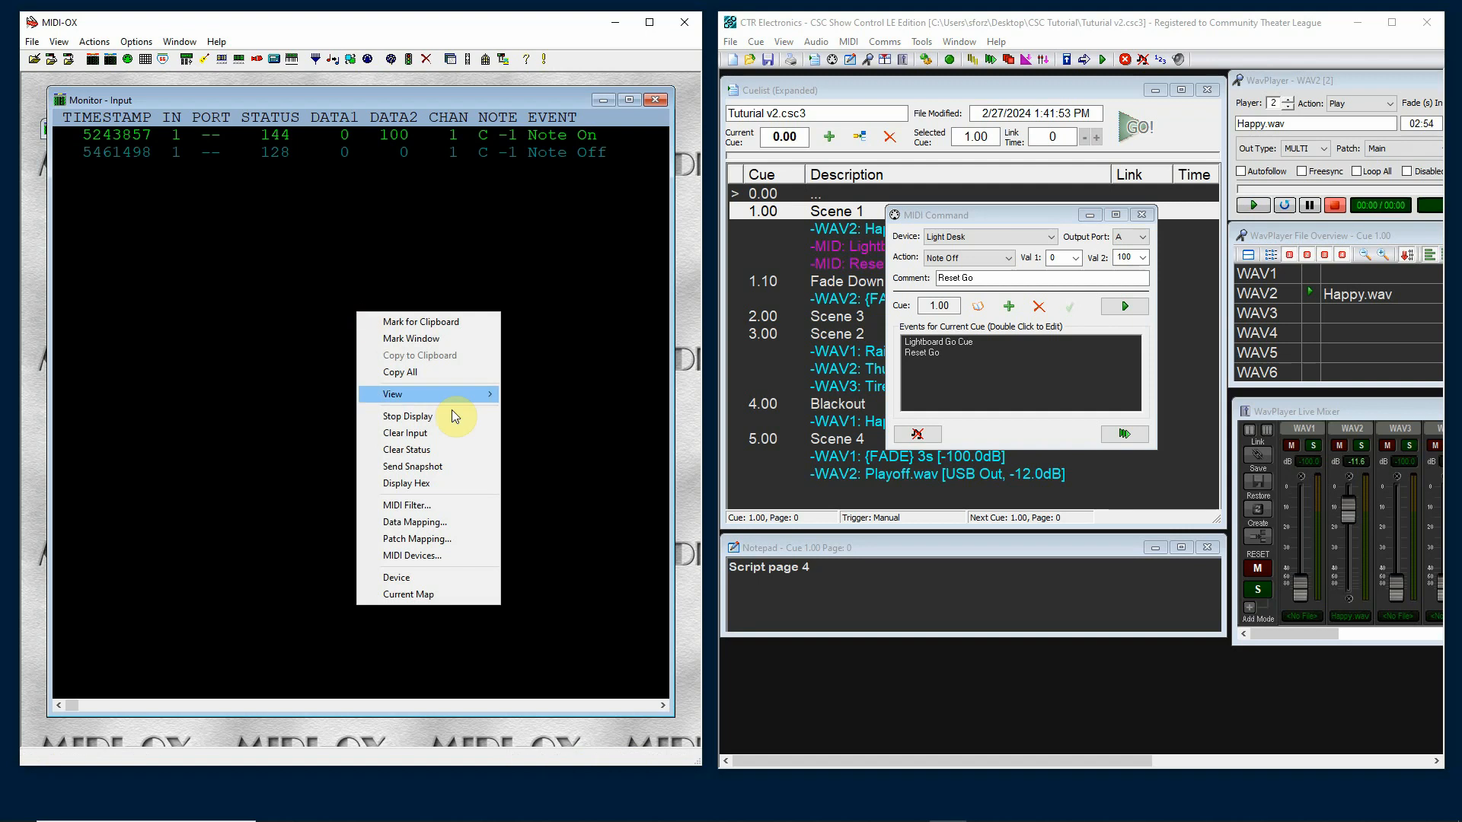
pyautogui.click(447, 484)
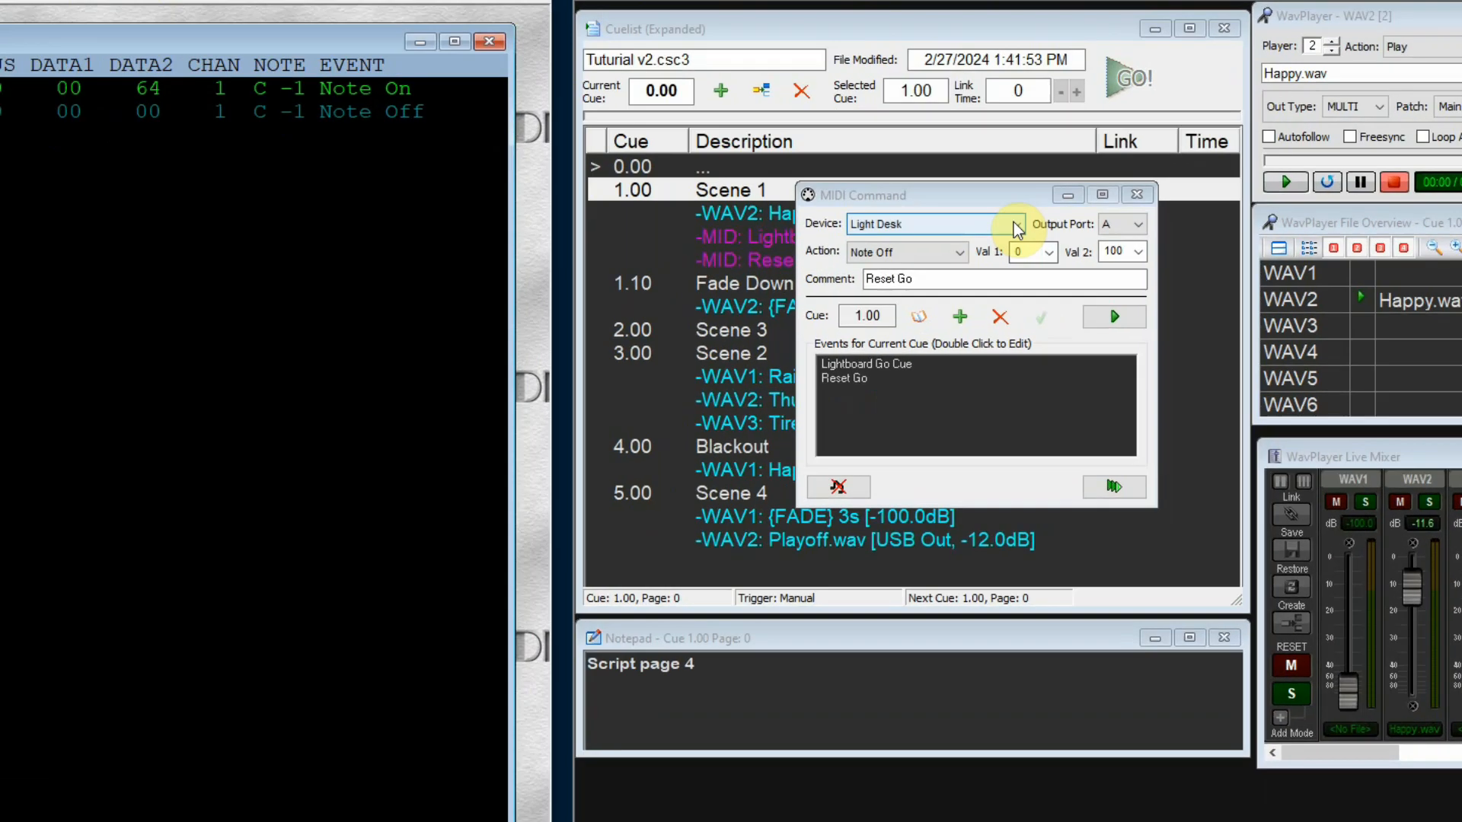
# Step: Add a Channel 16 Note On command with value 60 and the comment "PPT Go Slide 1" to cue 1.00
pyautogui.click(1018, 224)
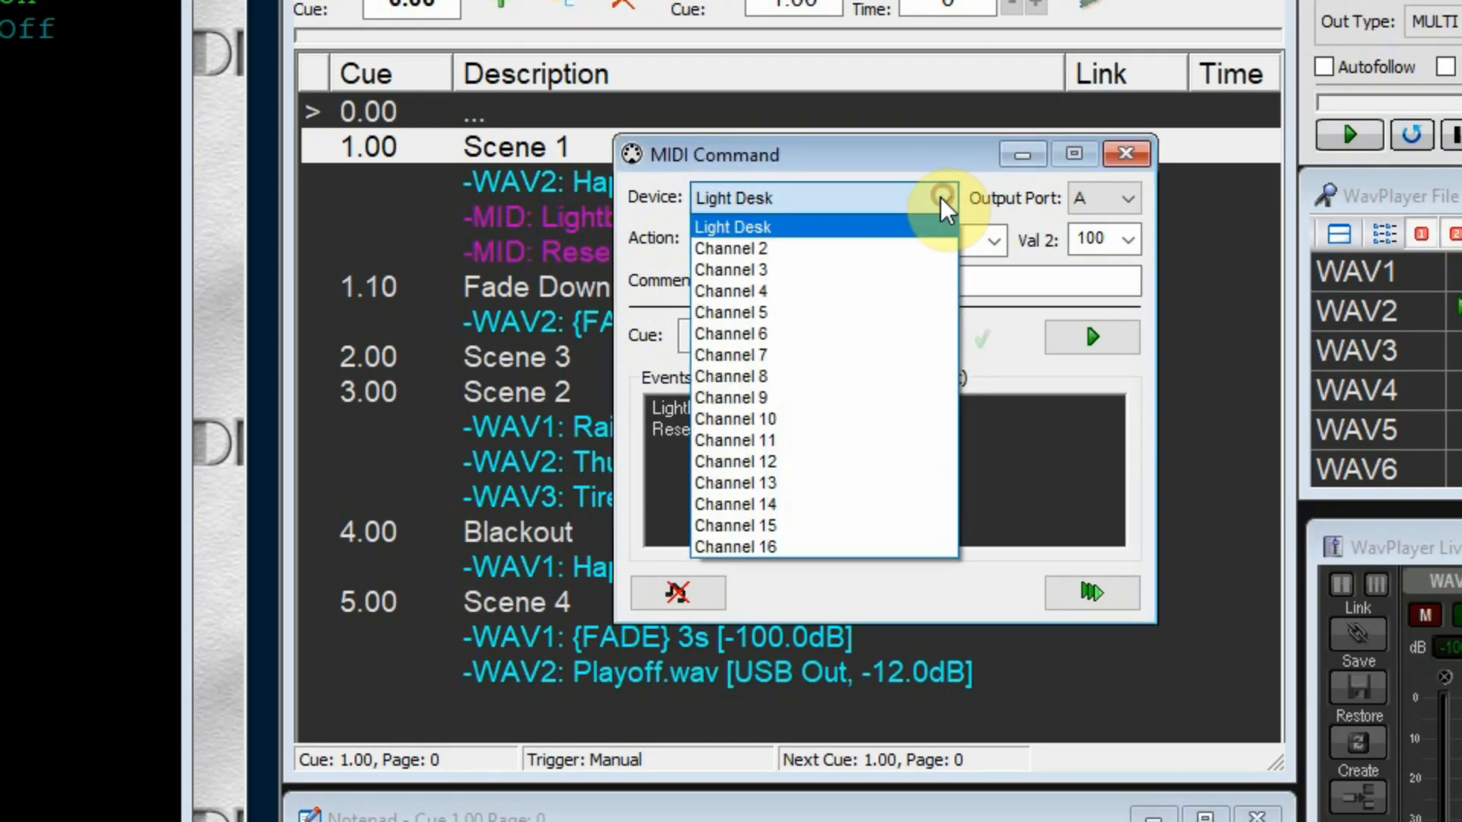
pyautogui.click(780, 548)
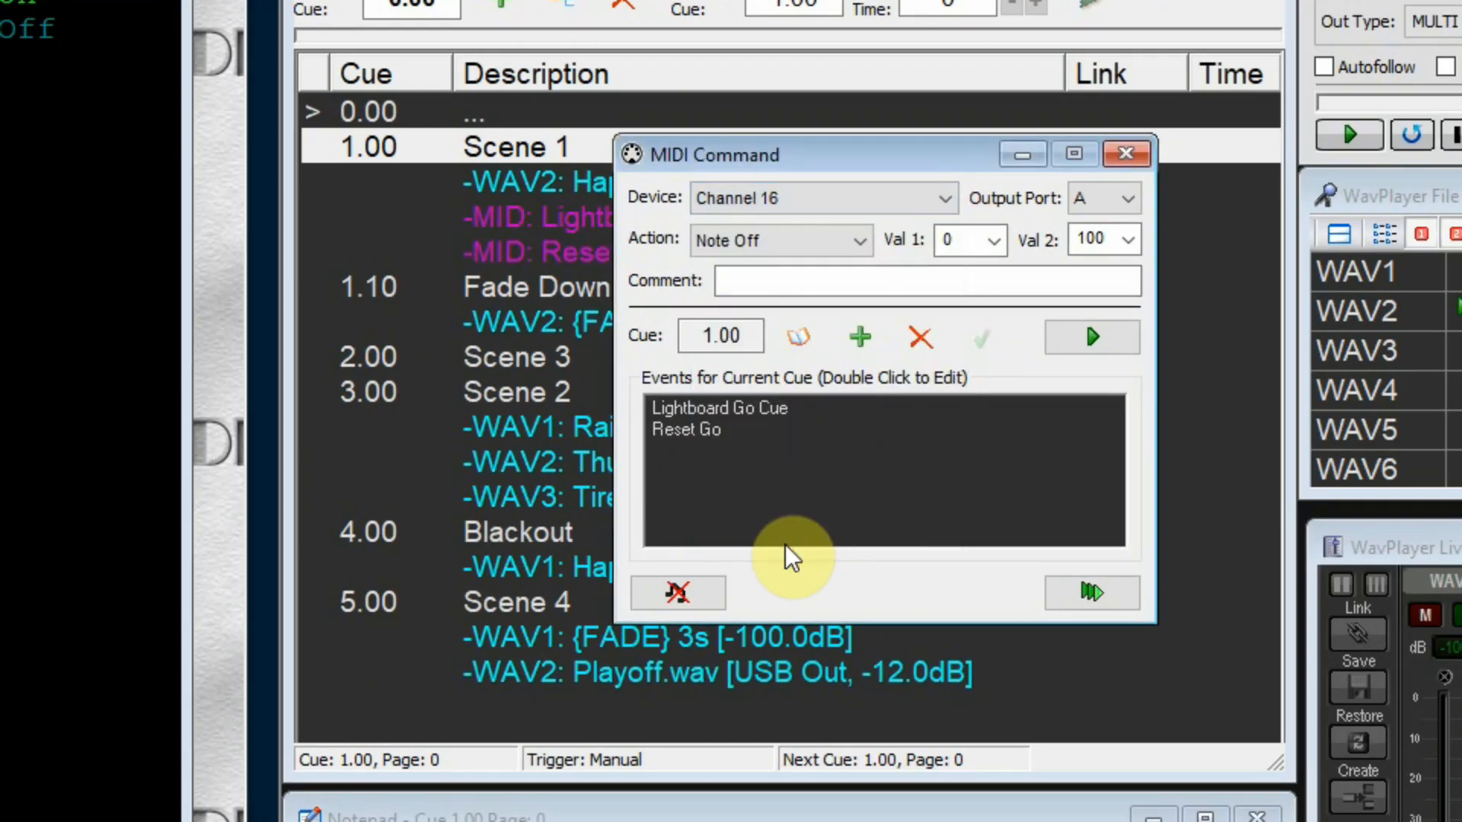
pyautogui.click(859, 242)
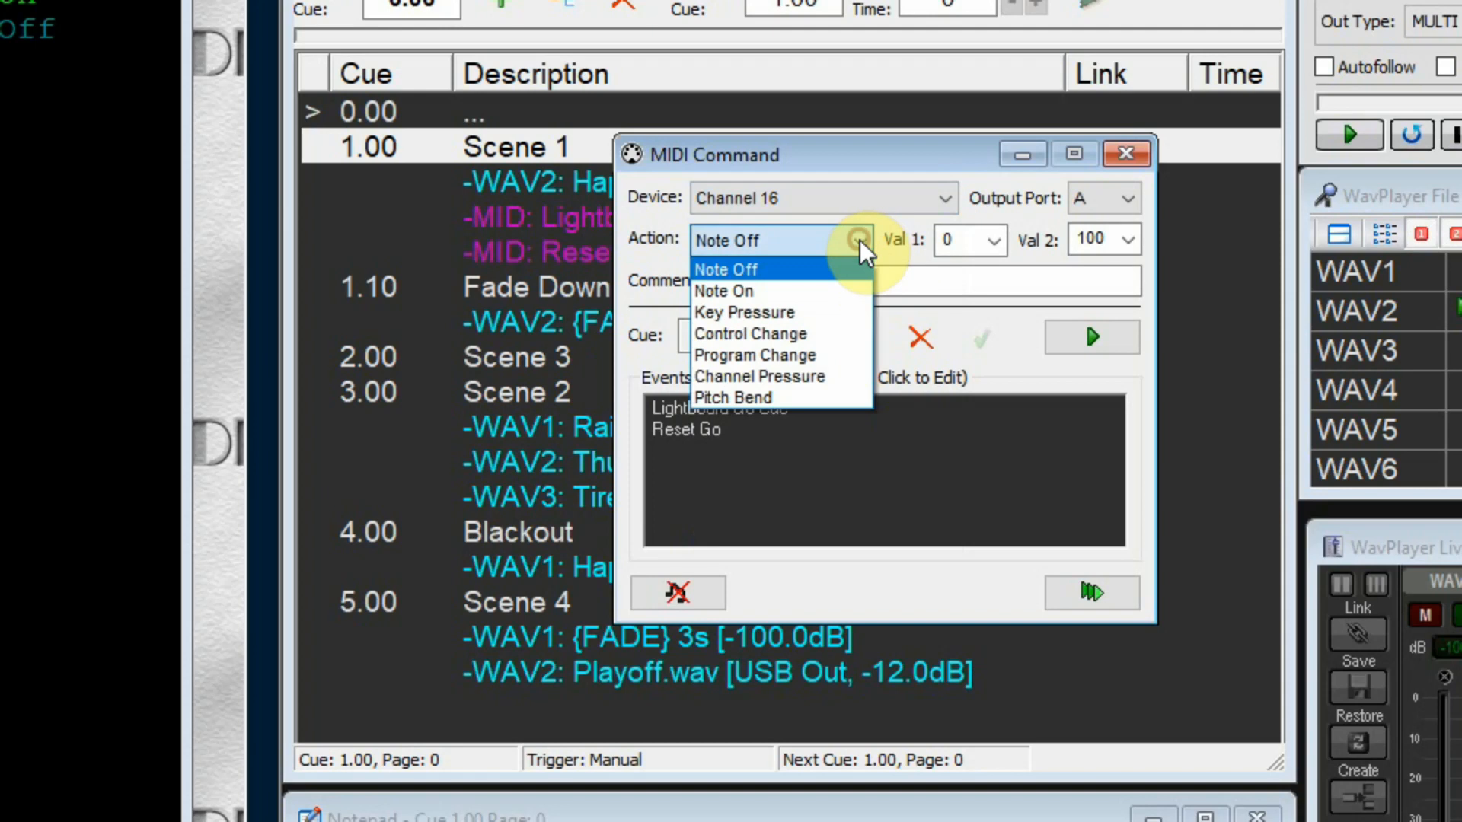
pyautogui.click(799, 292)
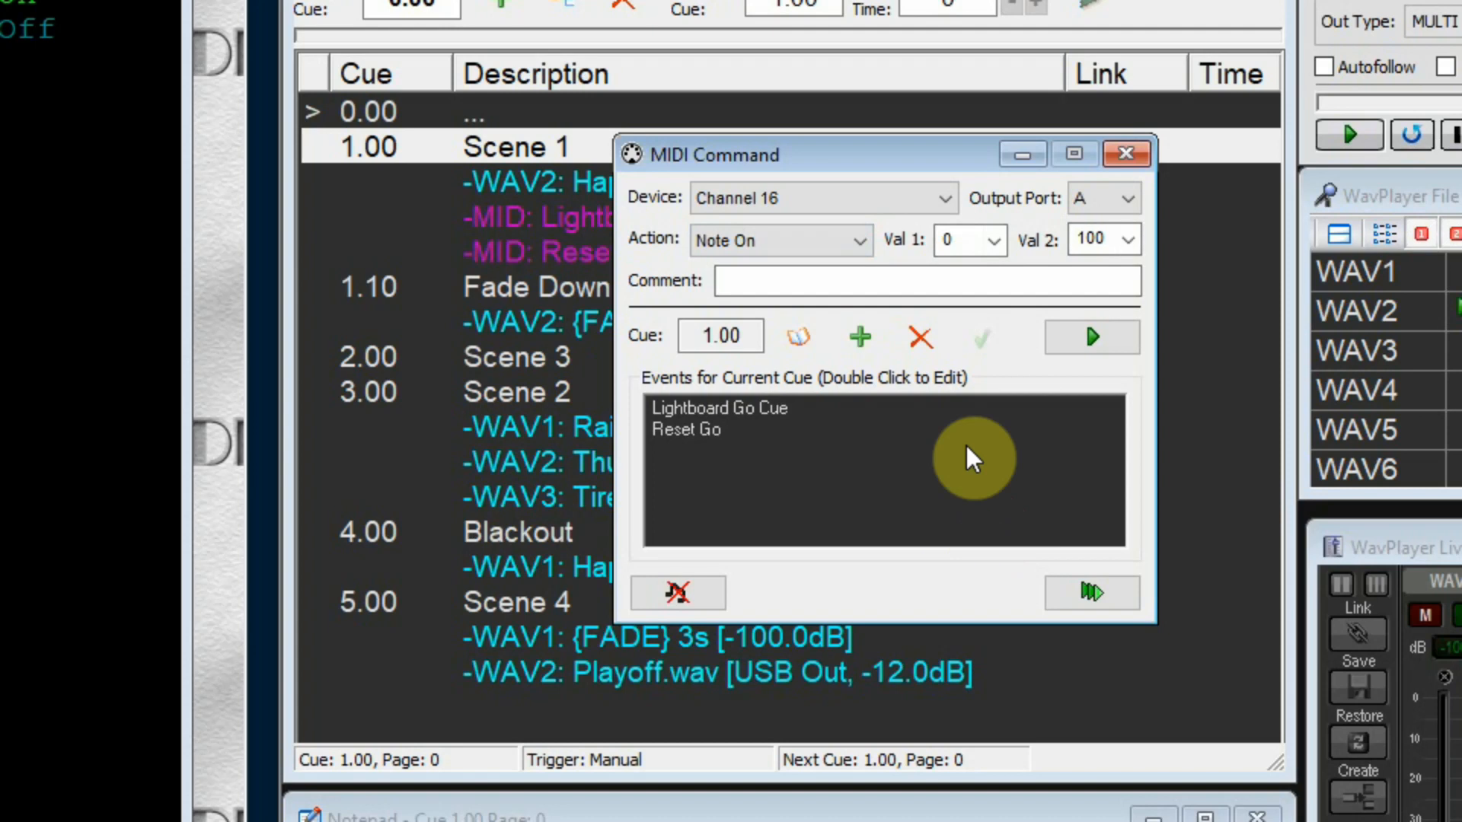
pyautogui.click(994, 249)
pyautogui.moveTo(995, 354); pyautogui.dragTo(1015, 587)
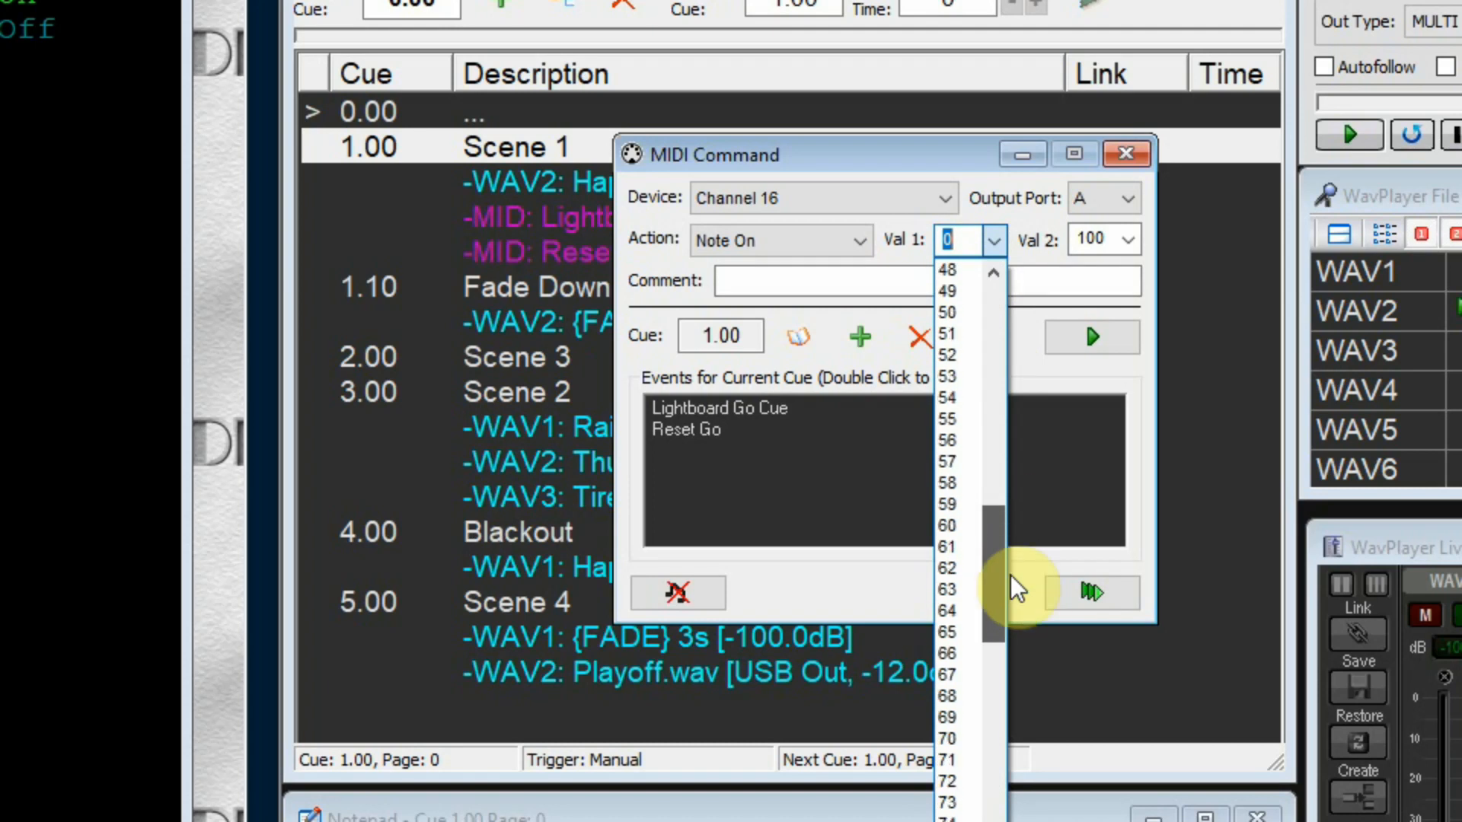
pyautogui.click(951, 527)
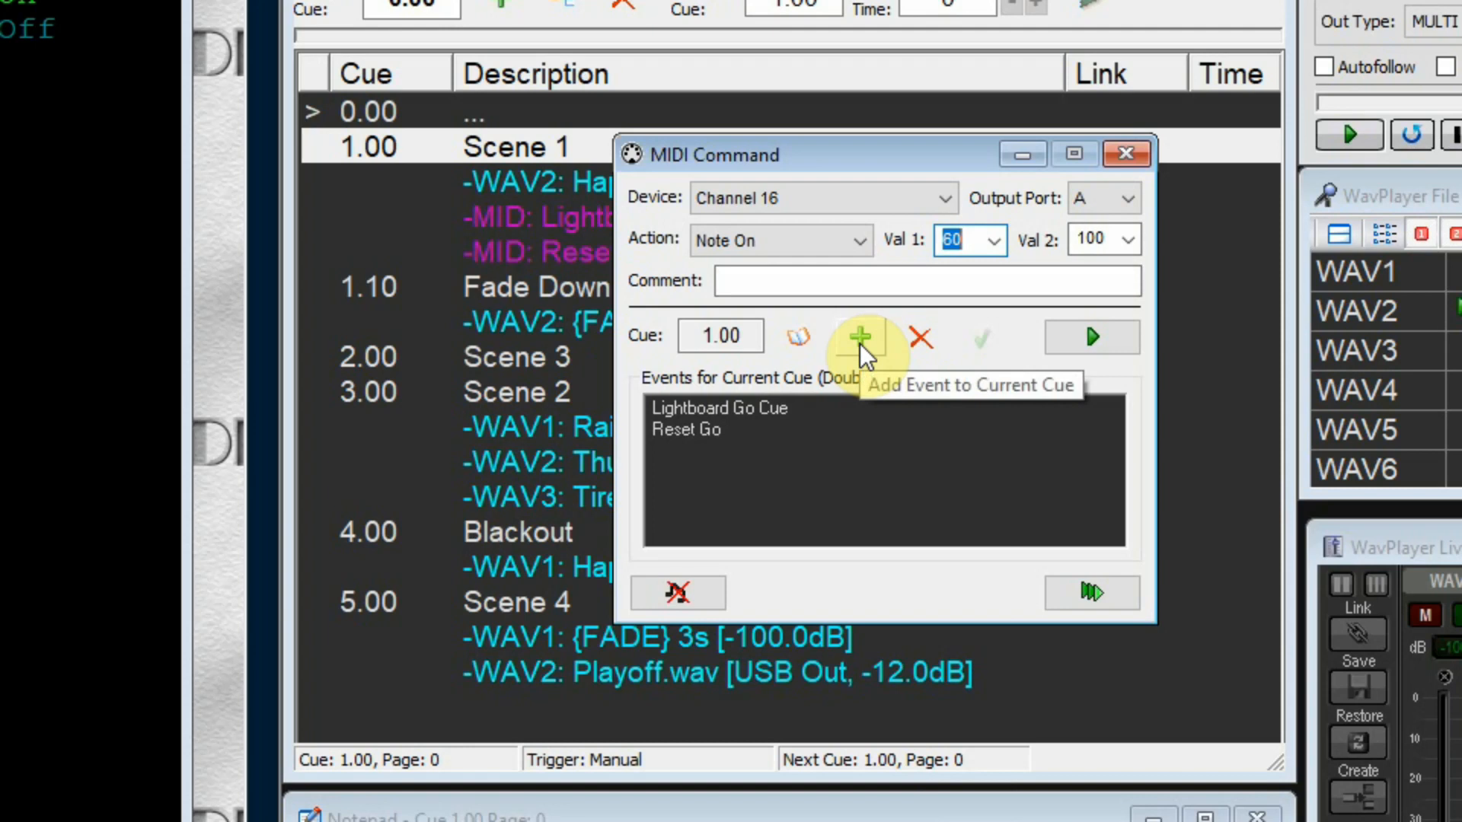
pyautogui.click(757, 283)
pyautogui.write('PPT Go Slide 1')
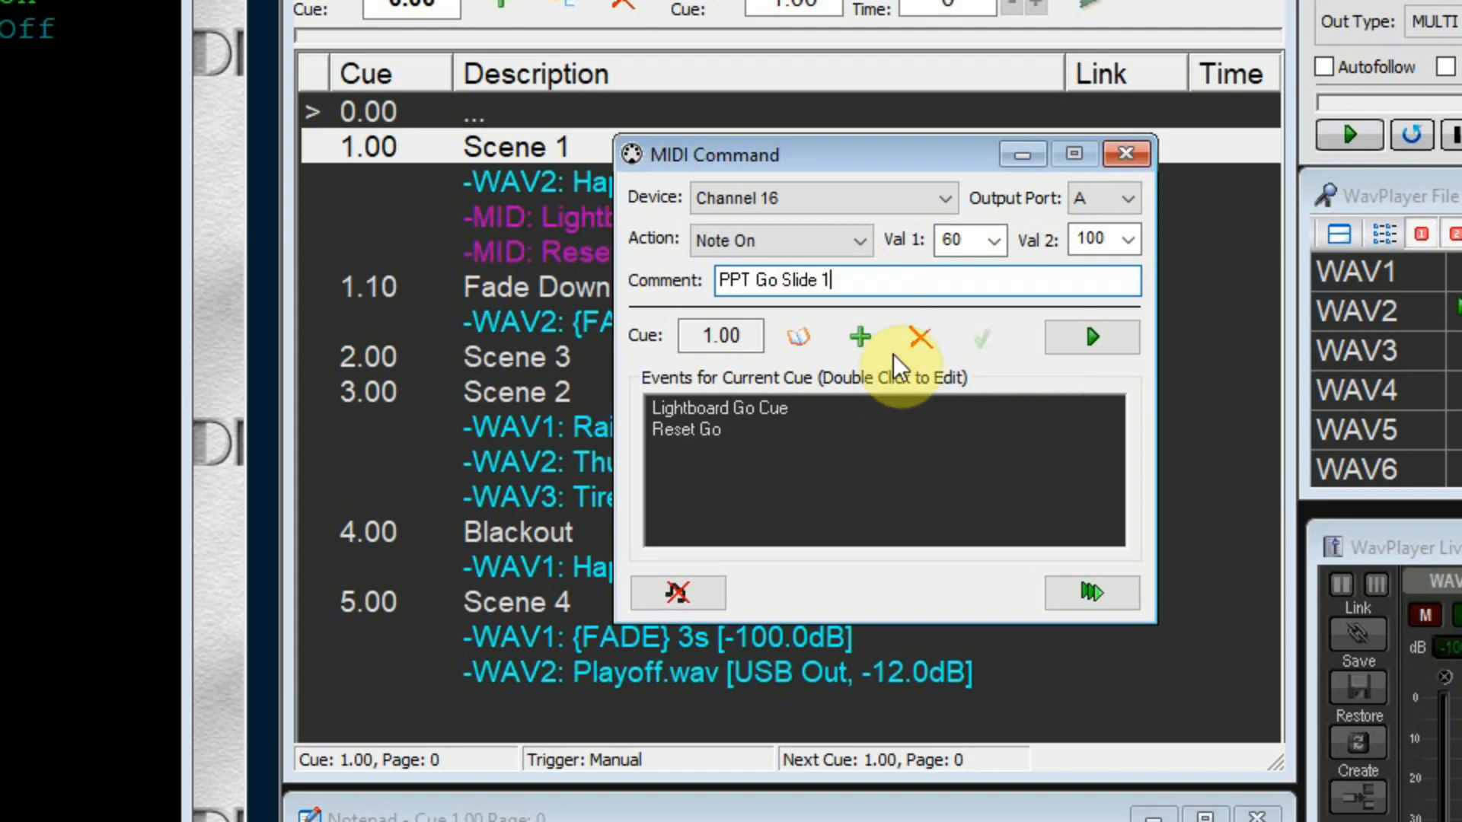
pyautogui.click(860, 336)
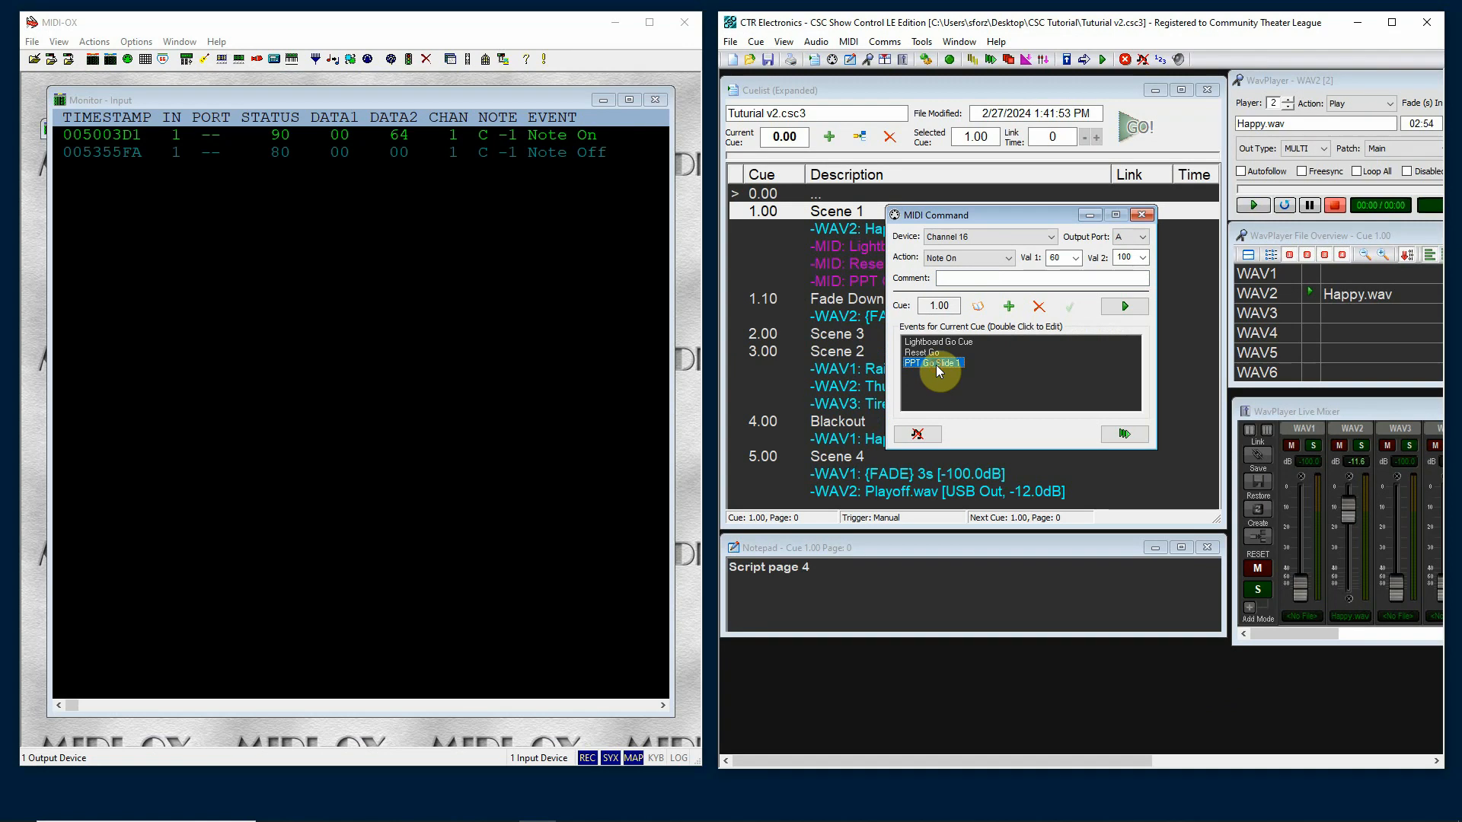
# Step: Send cue 1.00's "PPT Go Slide 1" event as a test, and set the MIDI-OX input monitor back to decimal values
pyautogui.doubleClick(937, 366)
pyautogui.click(1126, 310)
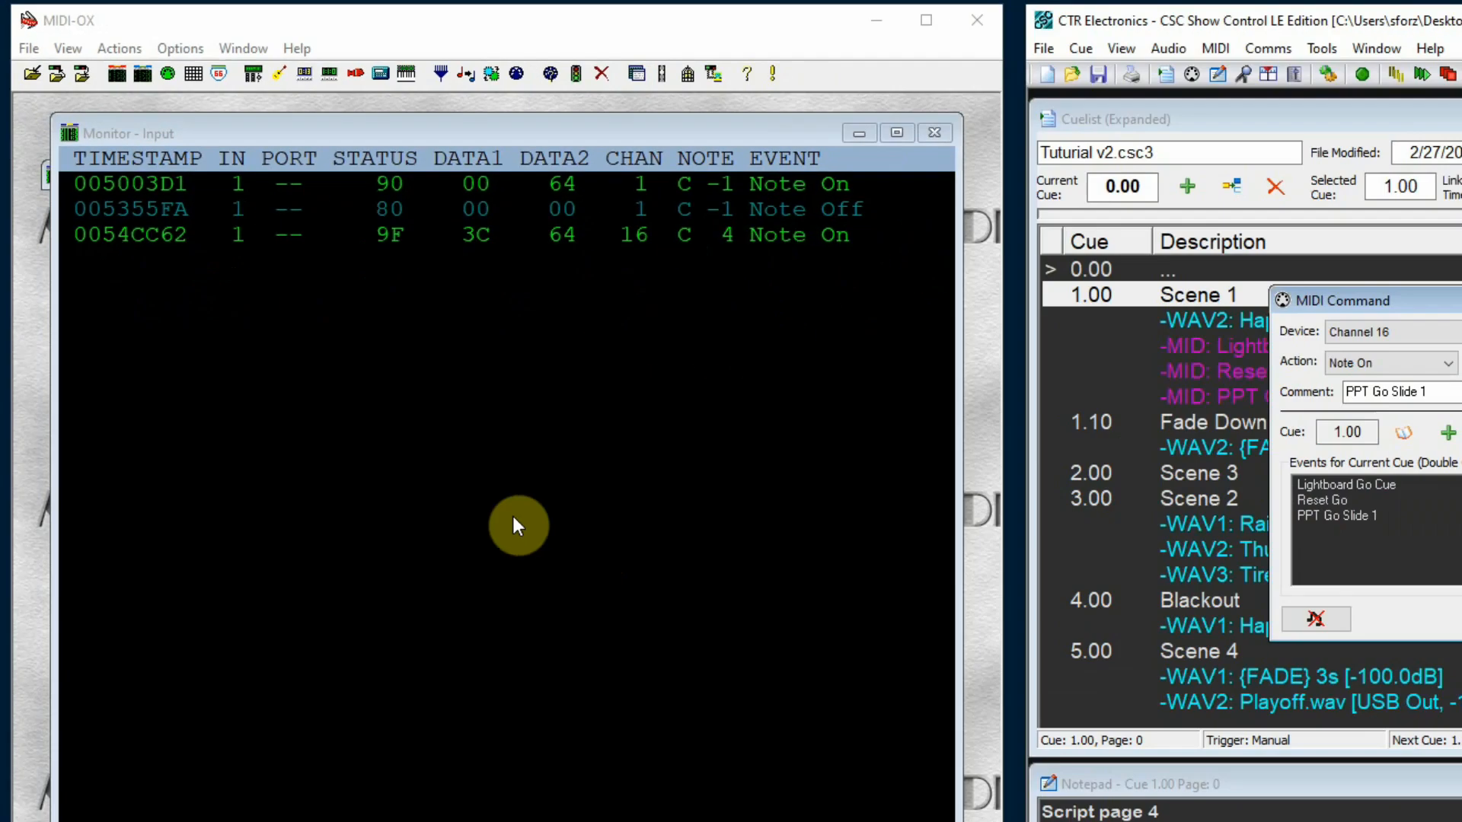
pyautogui.rightClick(623, 643)
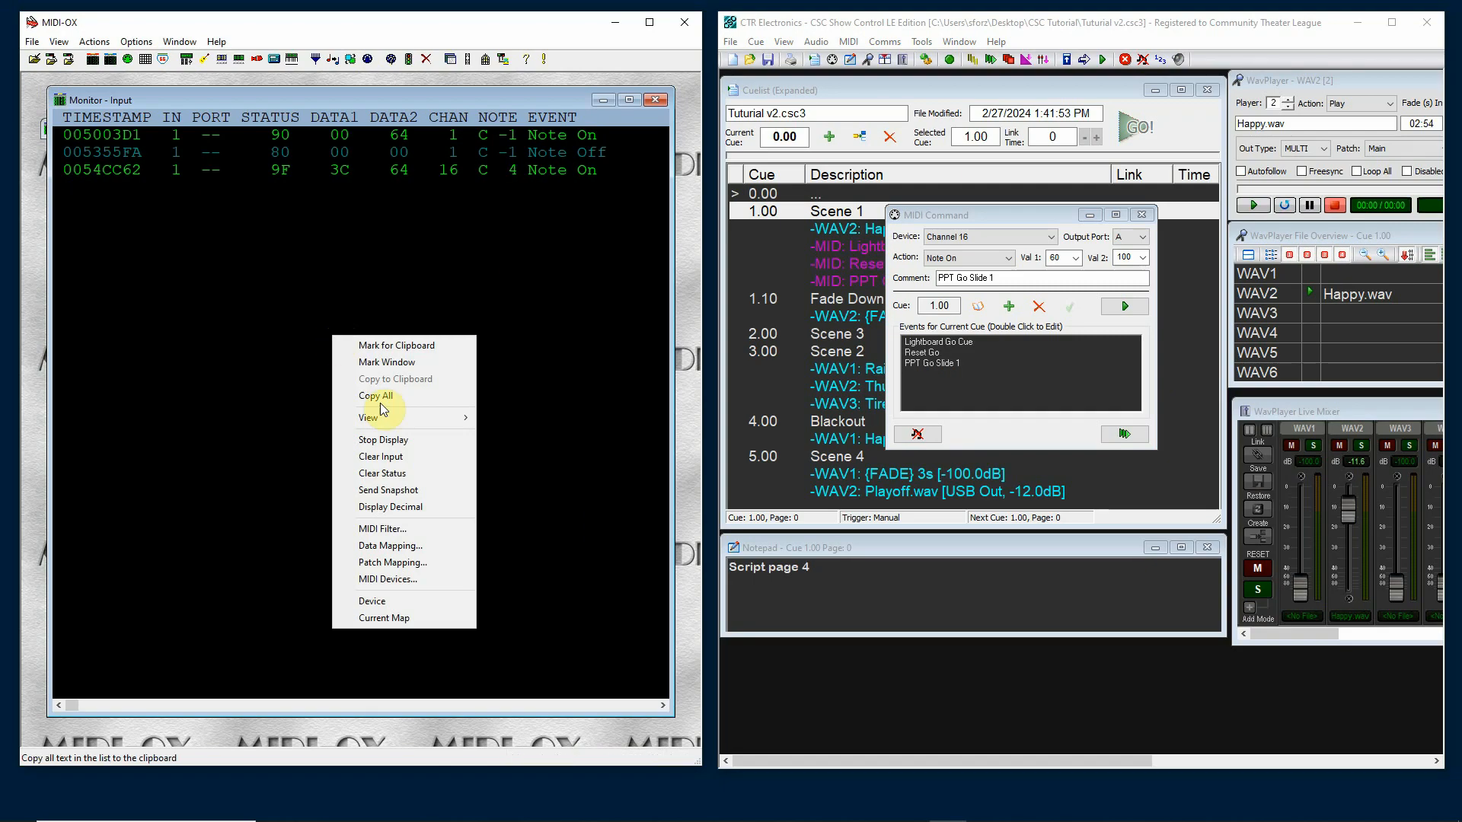
pyautogui.click(424, 505)
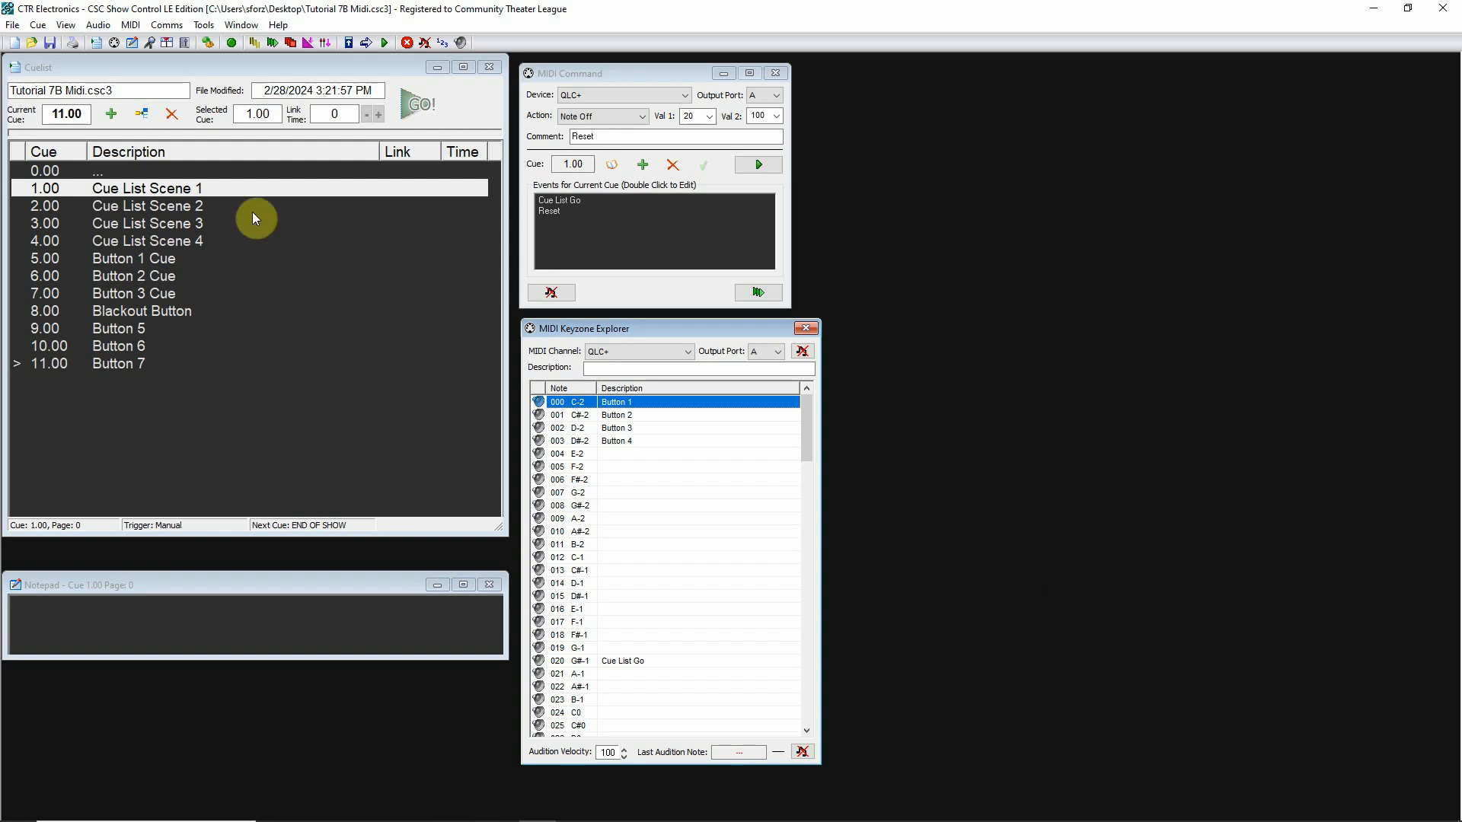
# Step: In the Tutorial 7B Midi show, expand the cue list and inspect cue 1.00's "Cue List Go" and "Reset" MIDI events
pyautogui.click(140, 154)
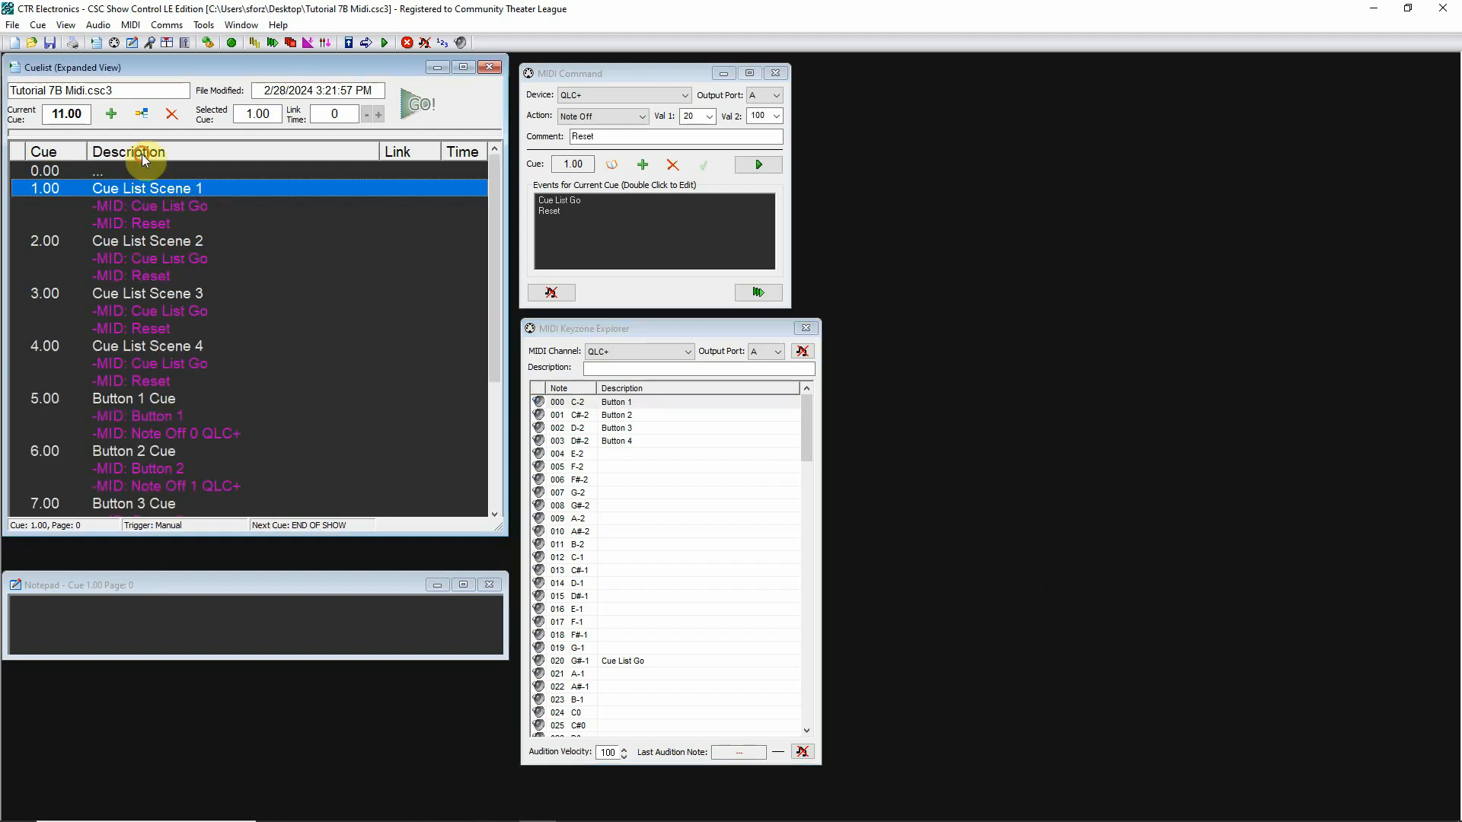
pyautogui.click(141, 155)
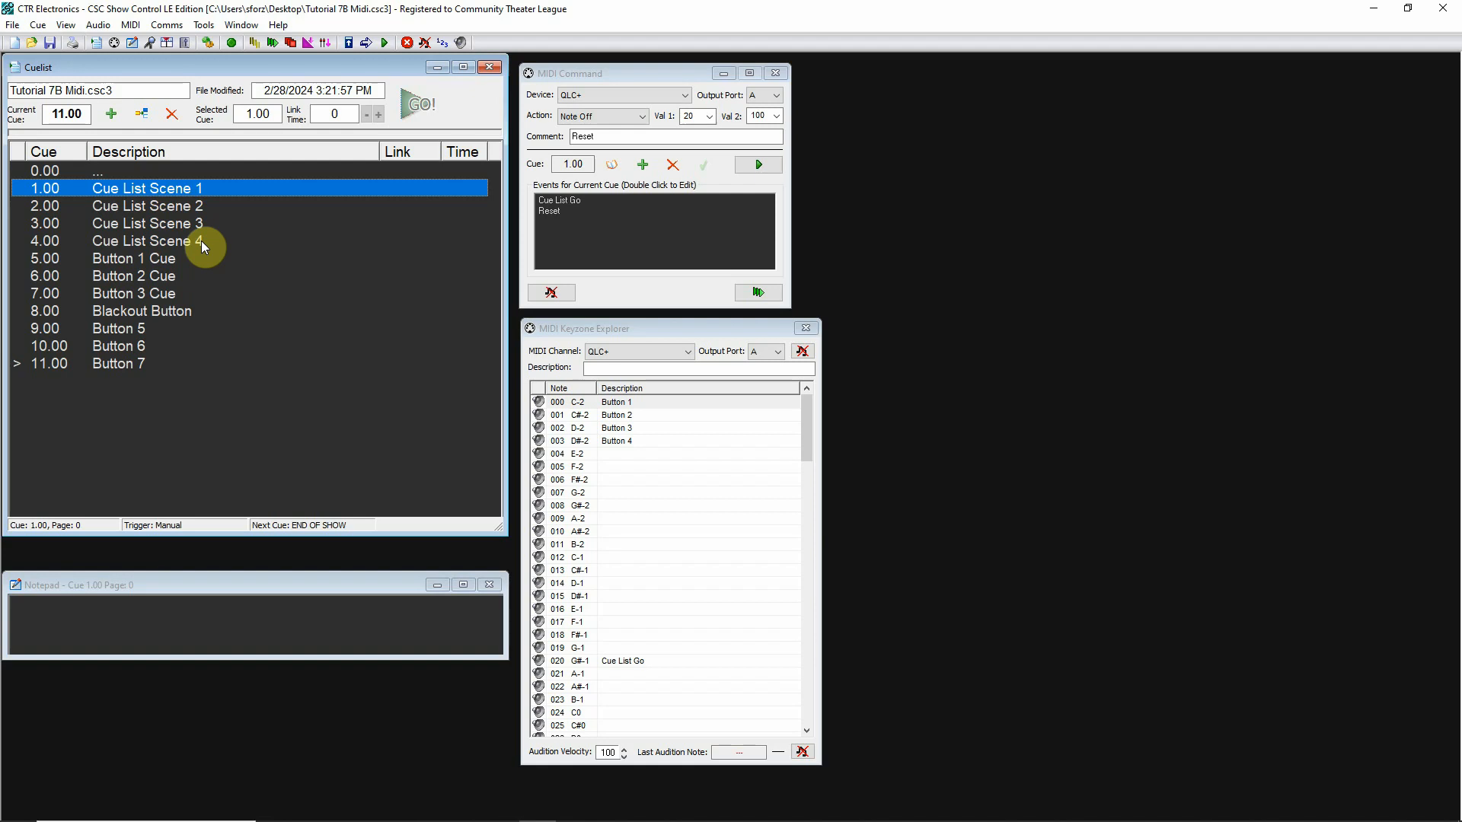
pyautogui.click(142, 115)
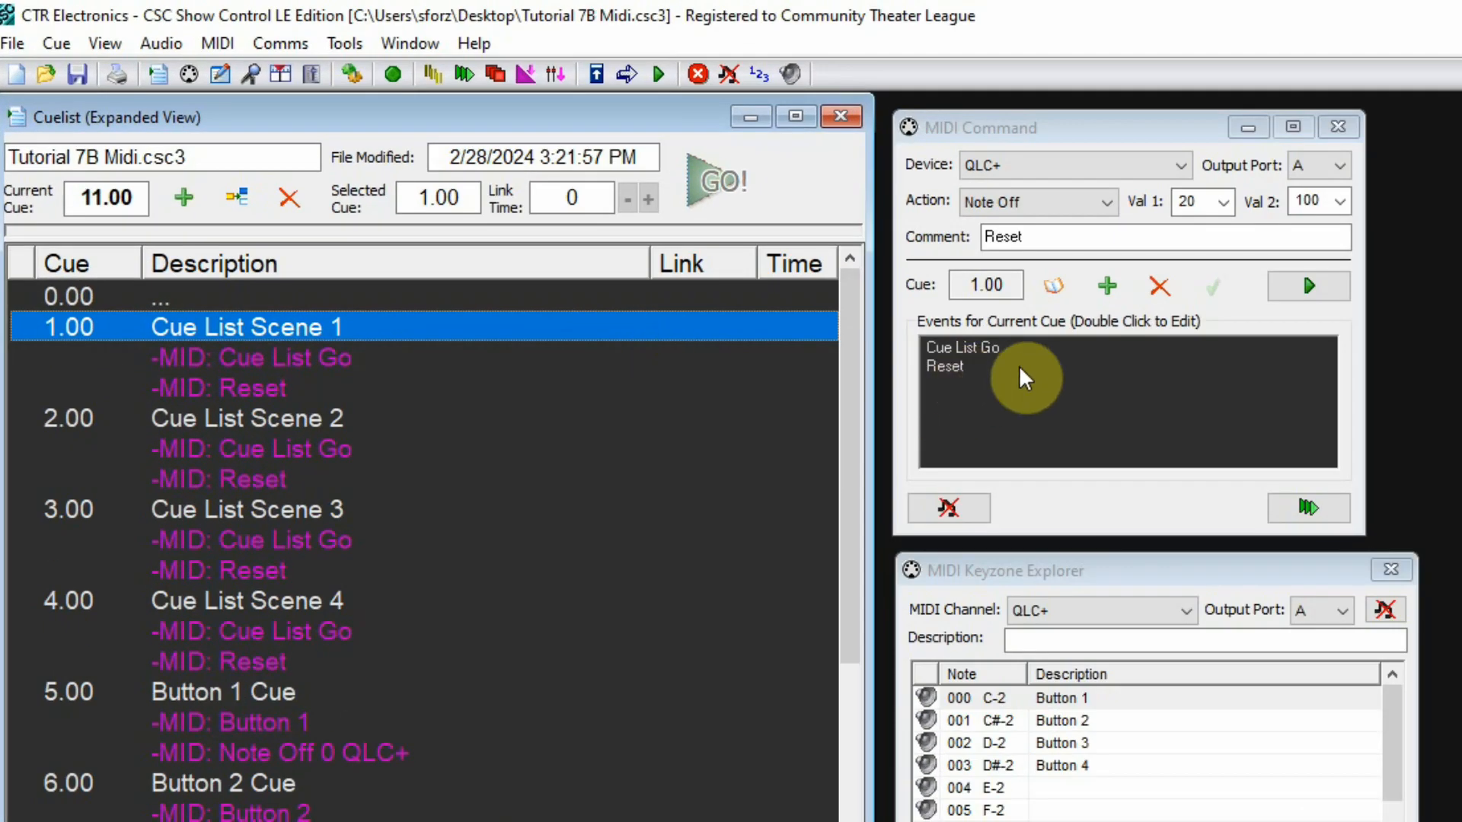
pyautogui.click(977, 349)
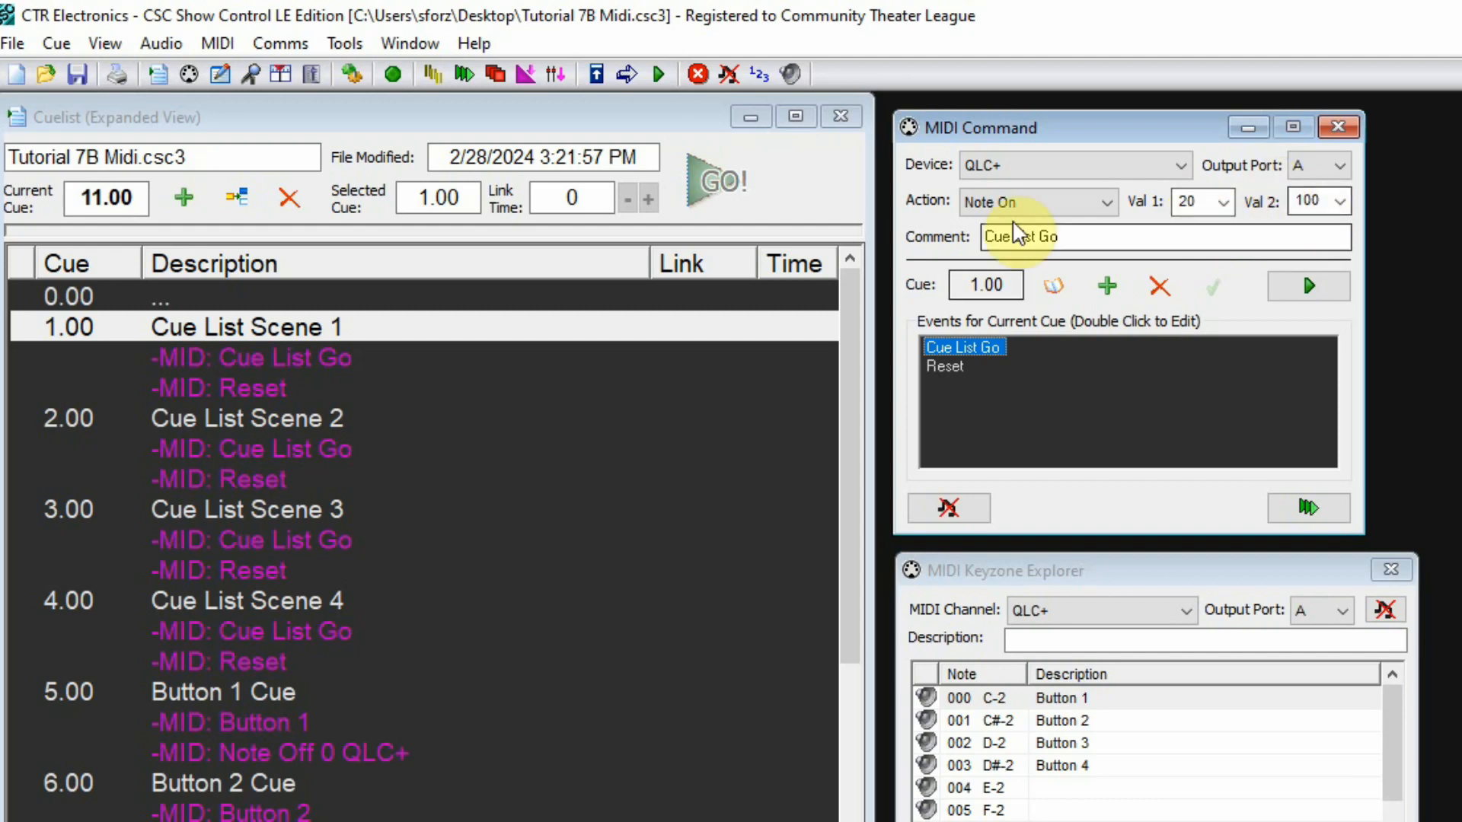
pyautogui.click(953, 368)
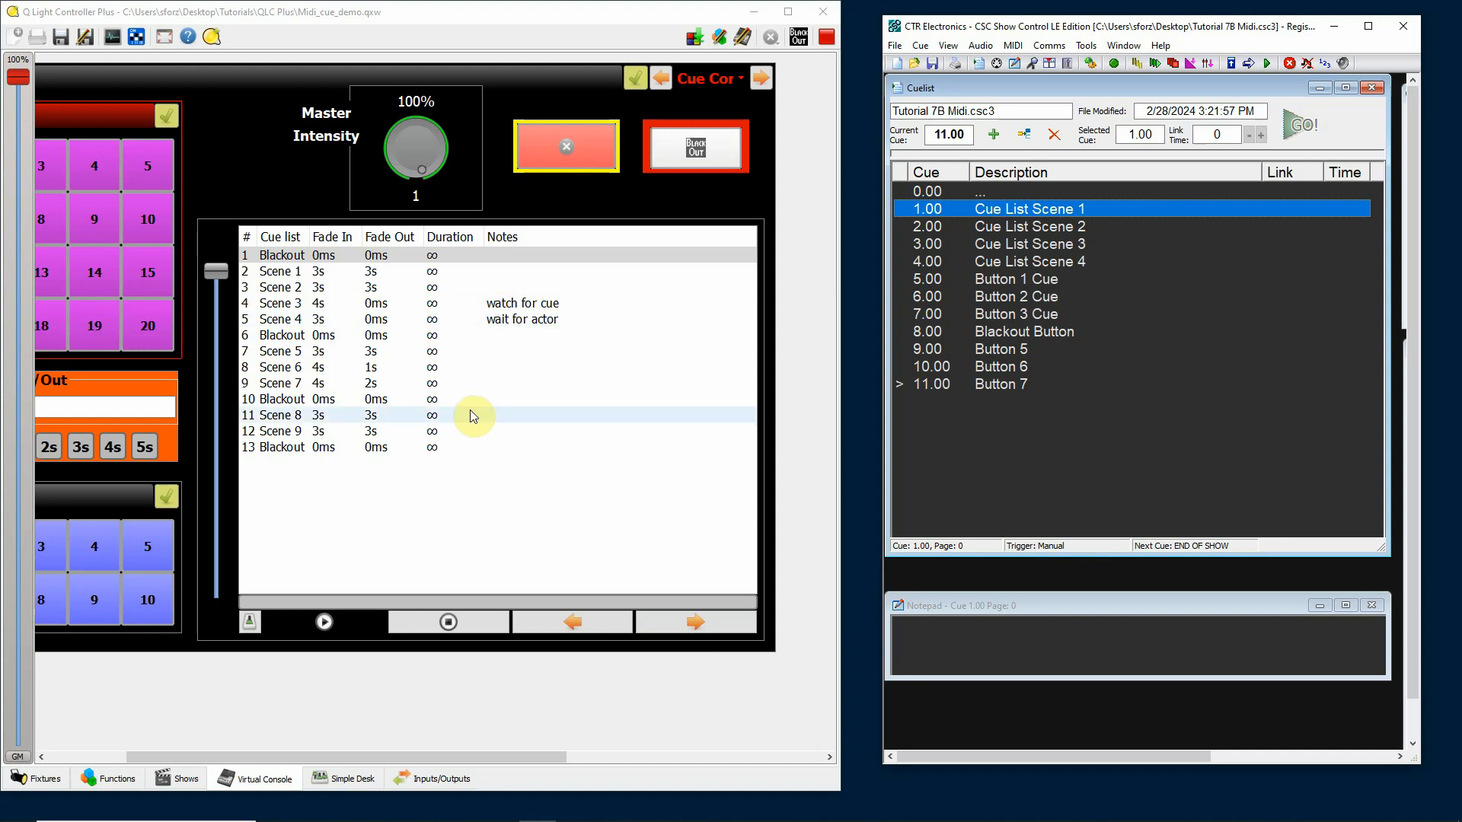
# Step: Start the cue list in Q Light Controller Plus, fire cues 1.00 to 4.00 from CSC Show Control, and stop the list
pyautogui.click(321, 624)
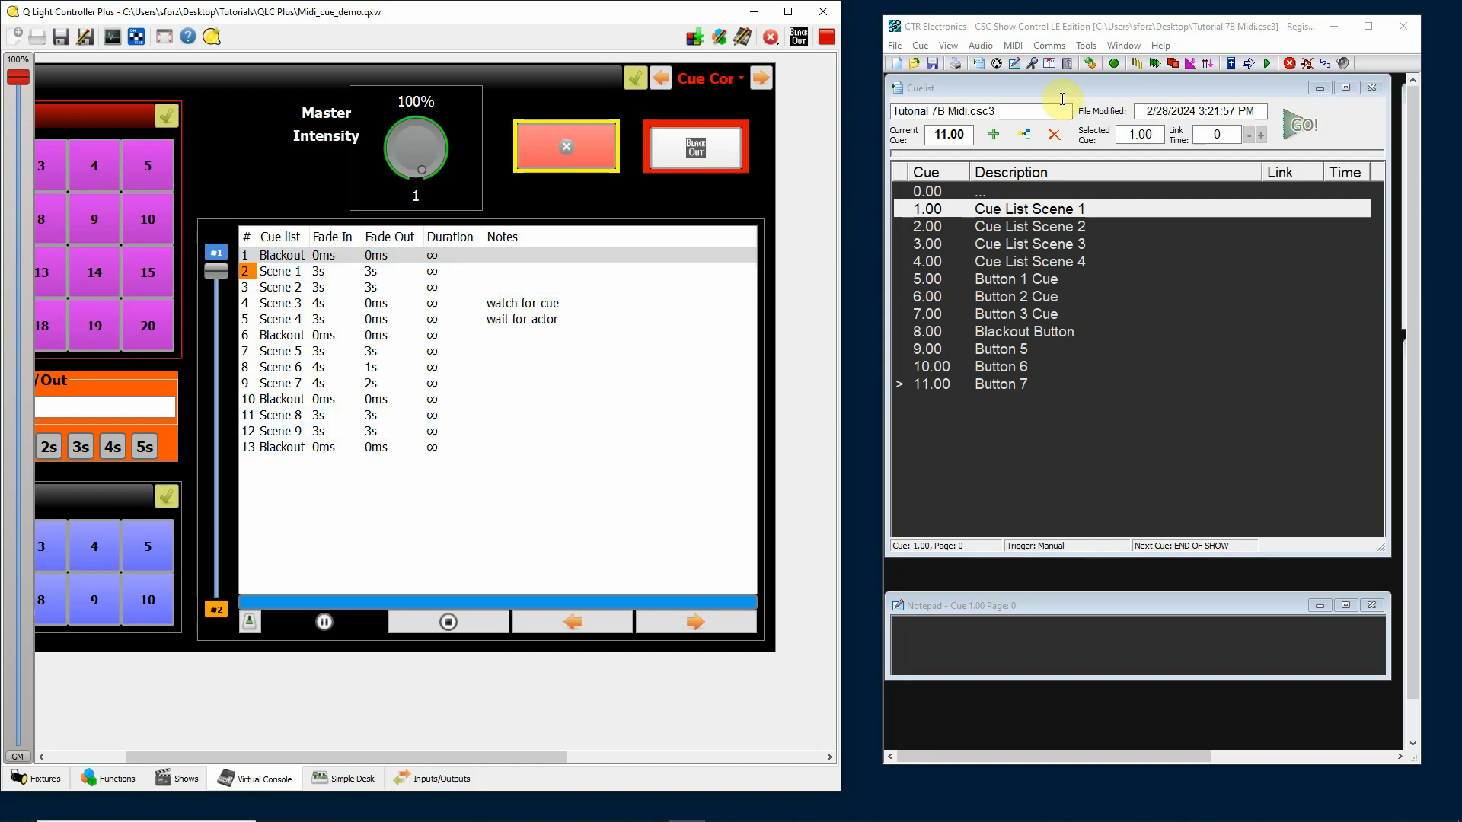
pyautogui.click(1181, 92)
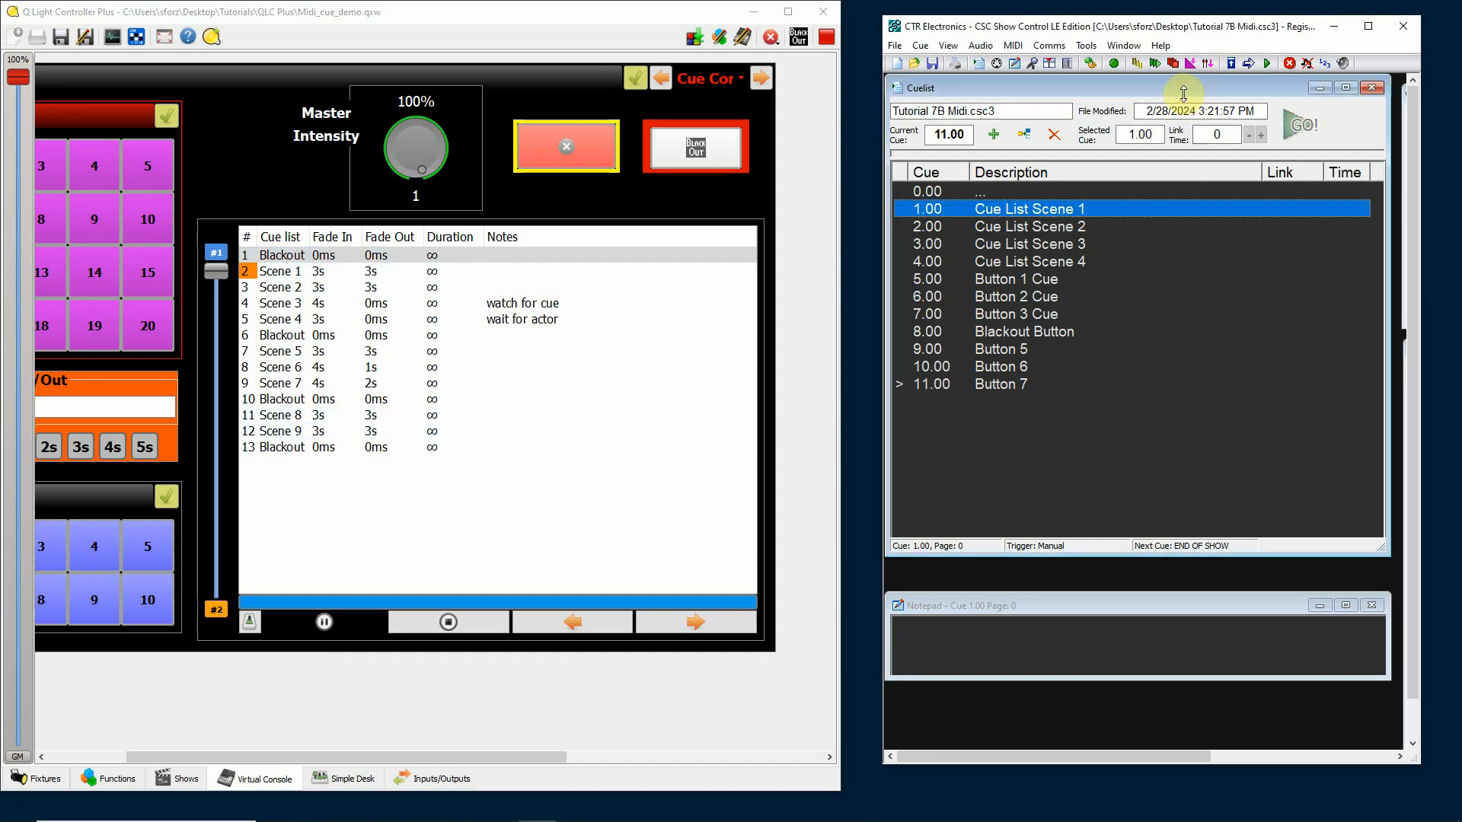
pyautogui.click(1303, 131)
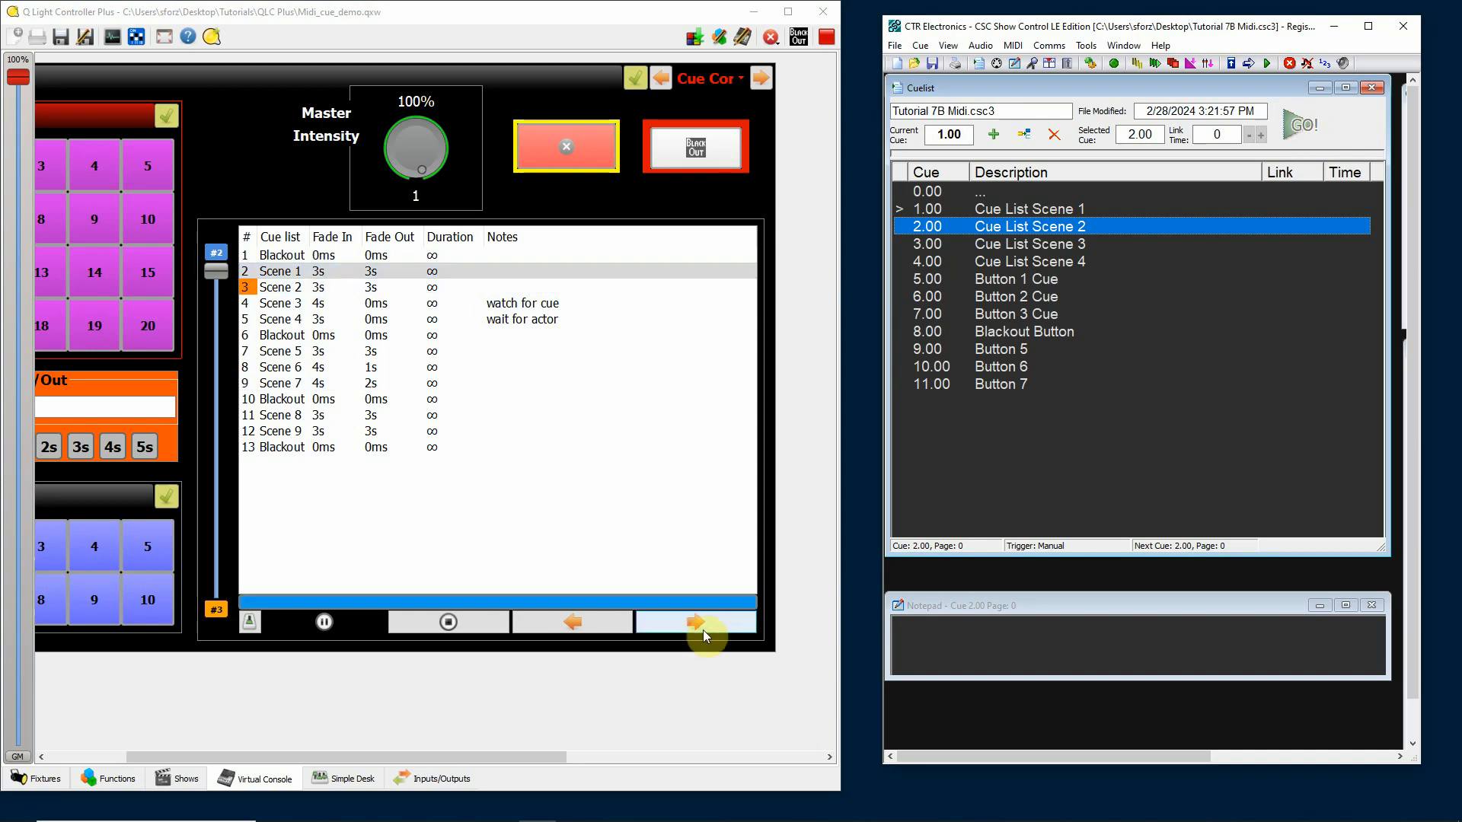
pyautogui.click(1301, 128)
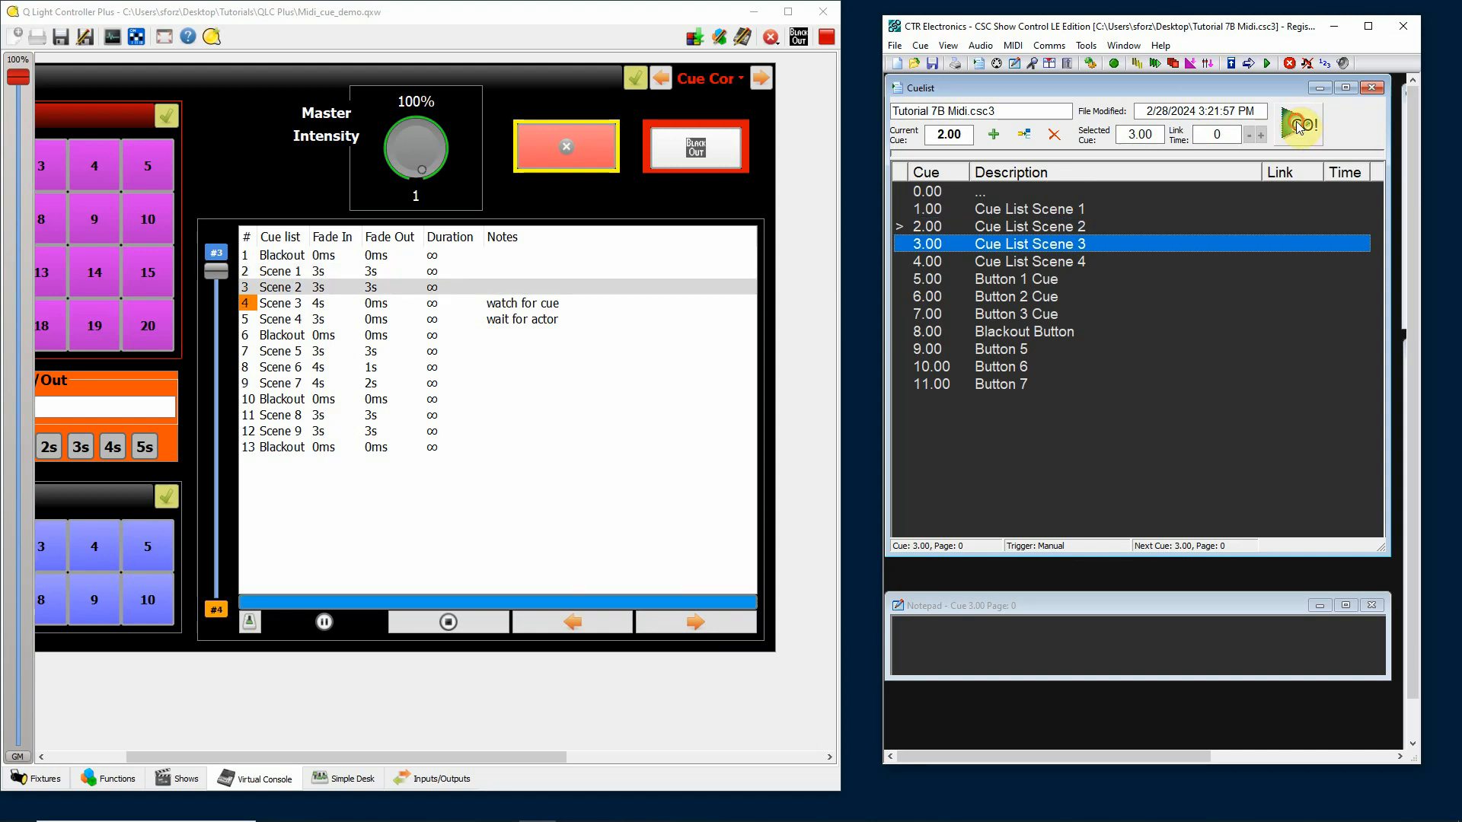
pyautogui.click(1300, 128)
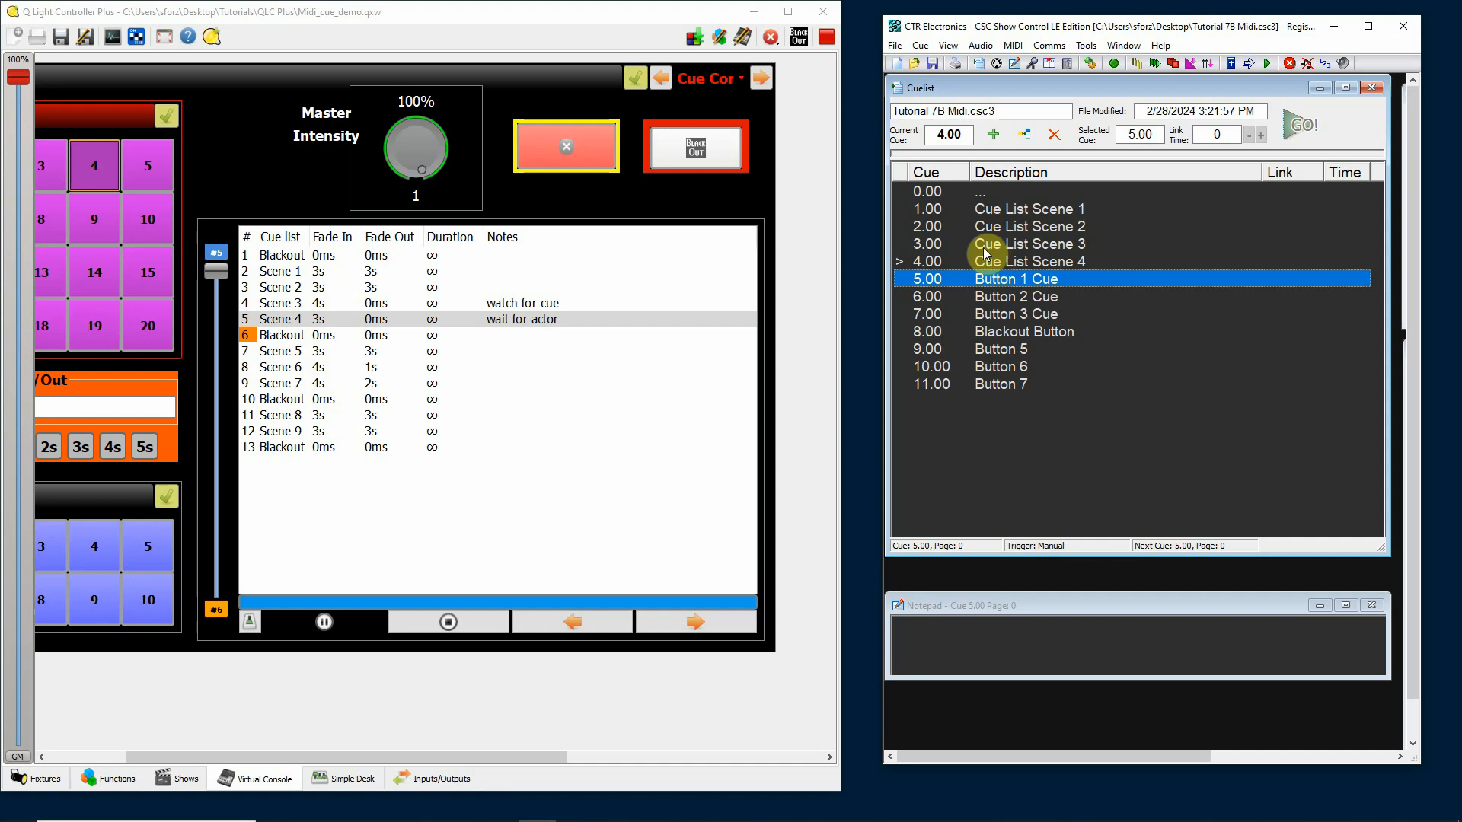
pyautogui.click(448, 621)
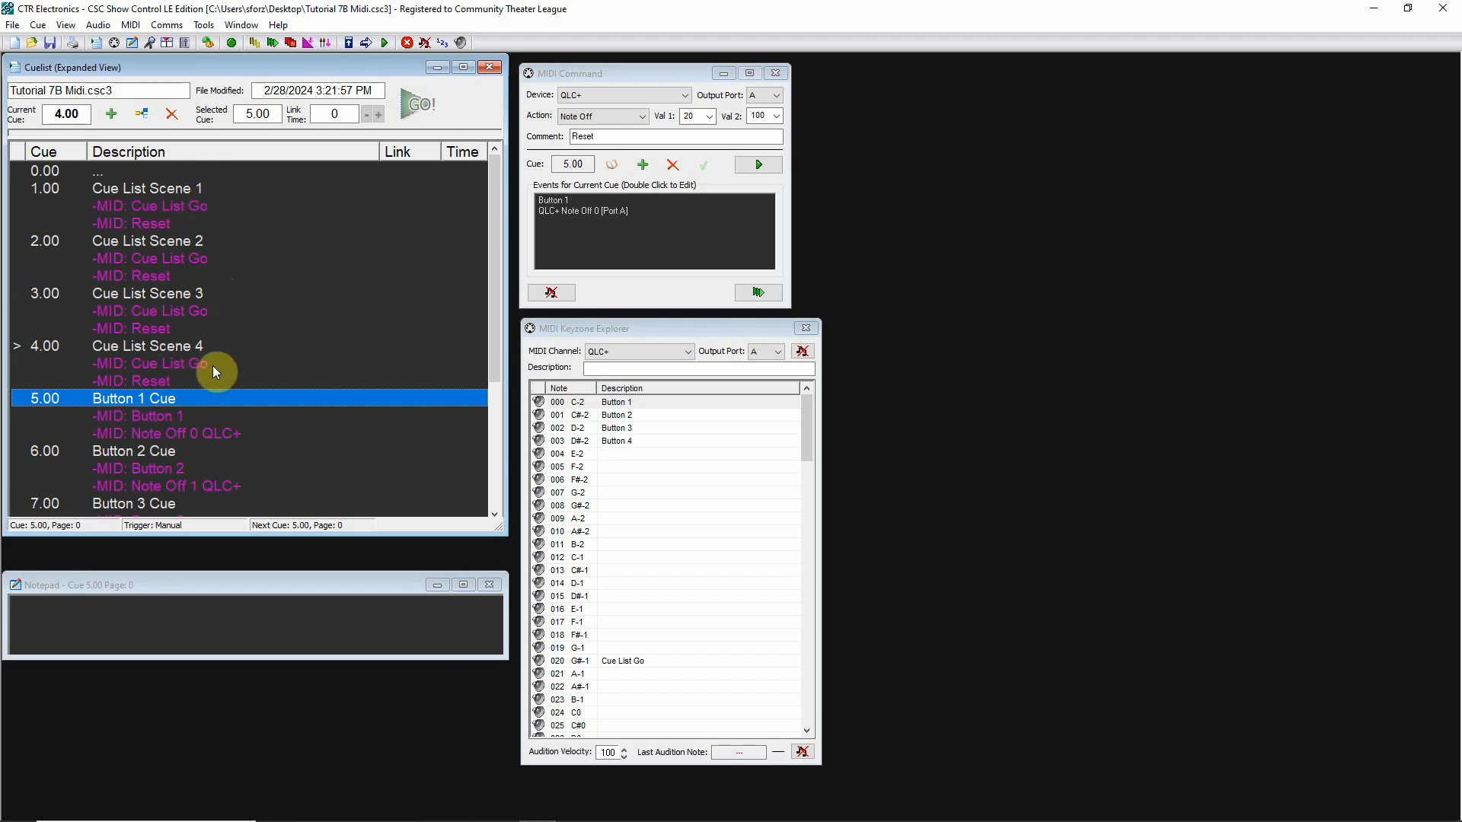
# Step: Show the events in the expanded cue list and load cue 5.00's "Button 1" event to inspect its MIDI settings
pyautogui.click(130, 152)
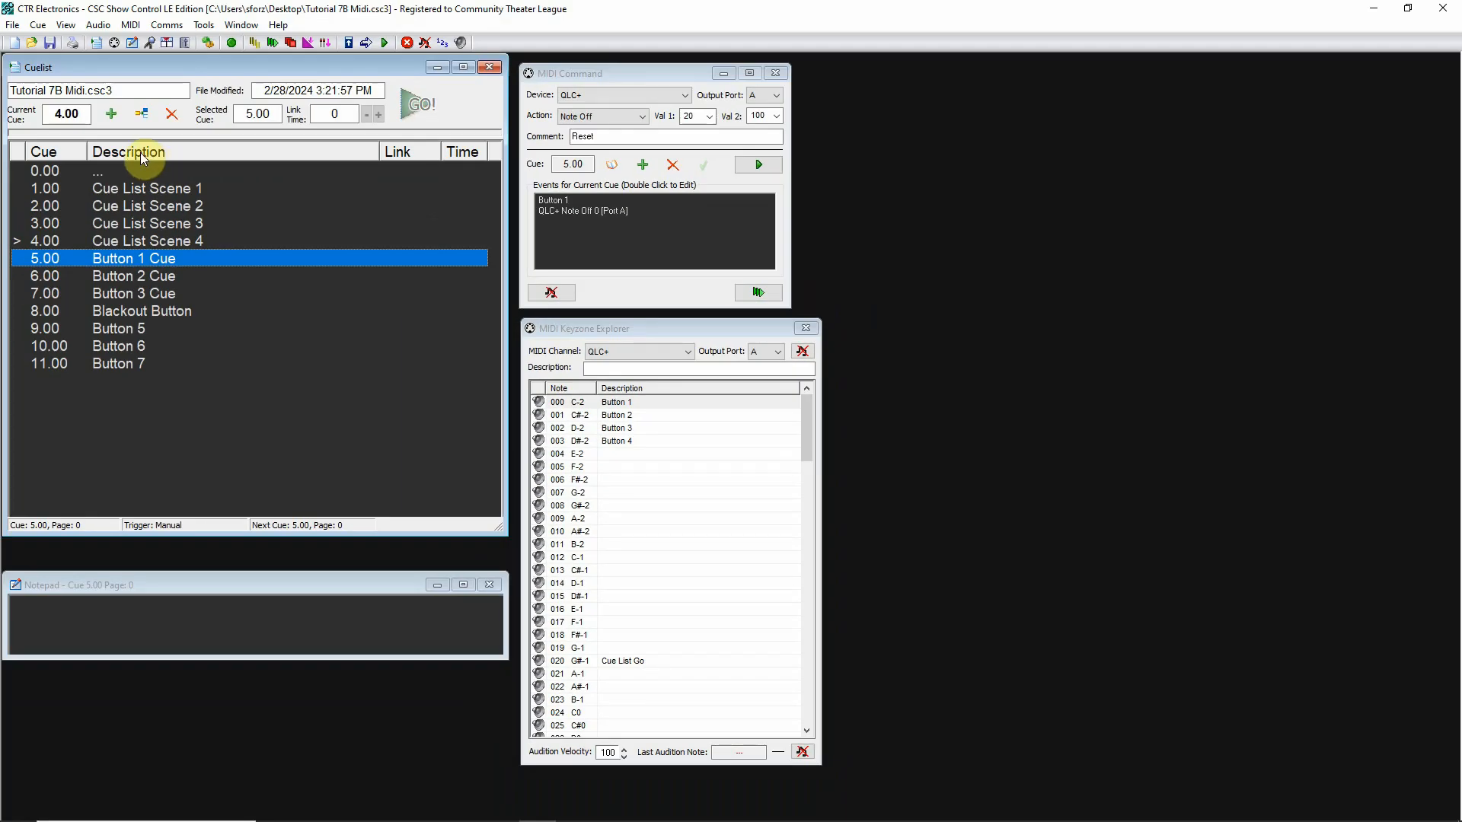
pyautogui.click(141, 153)
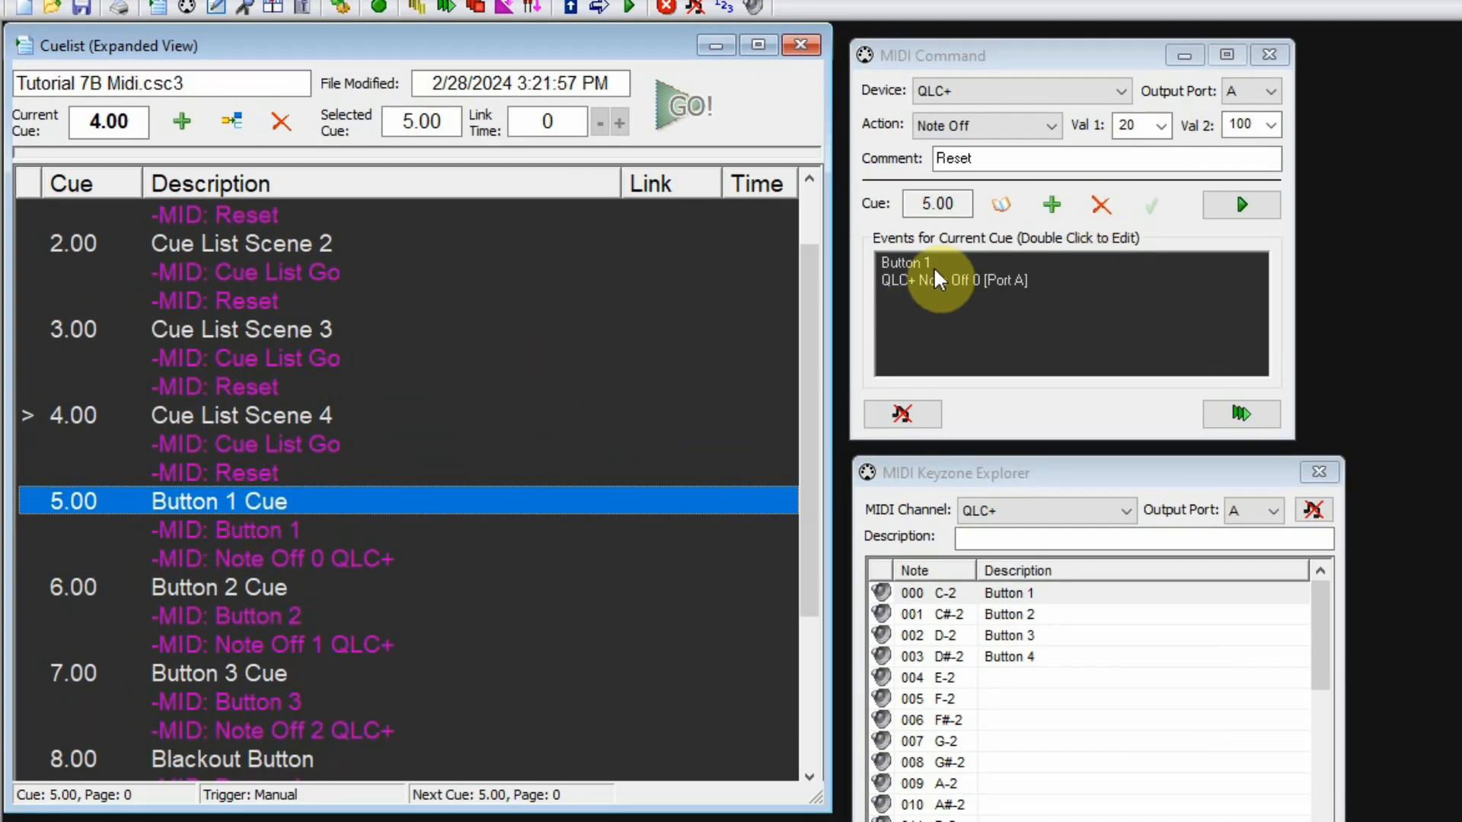
pyautogui.doubleClick(912, 263)
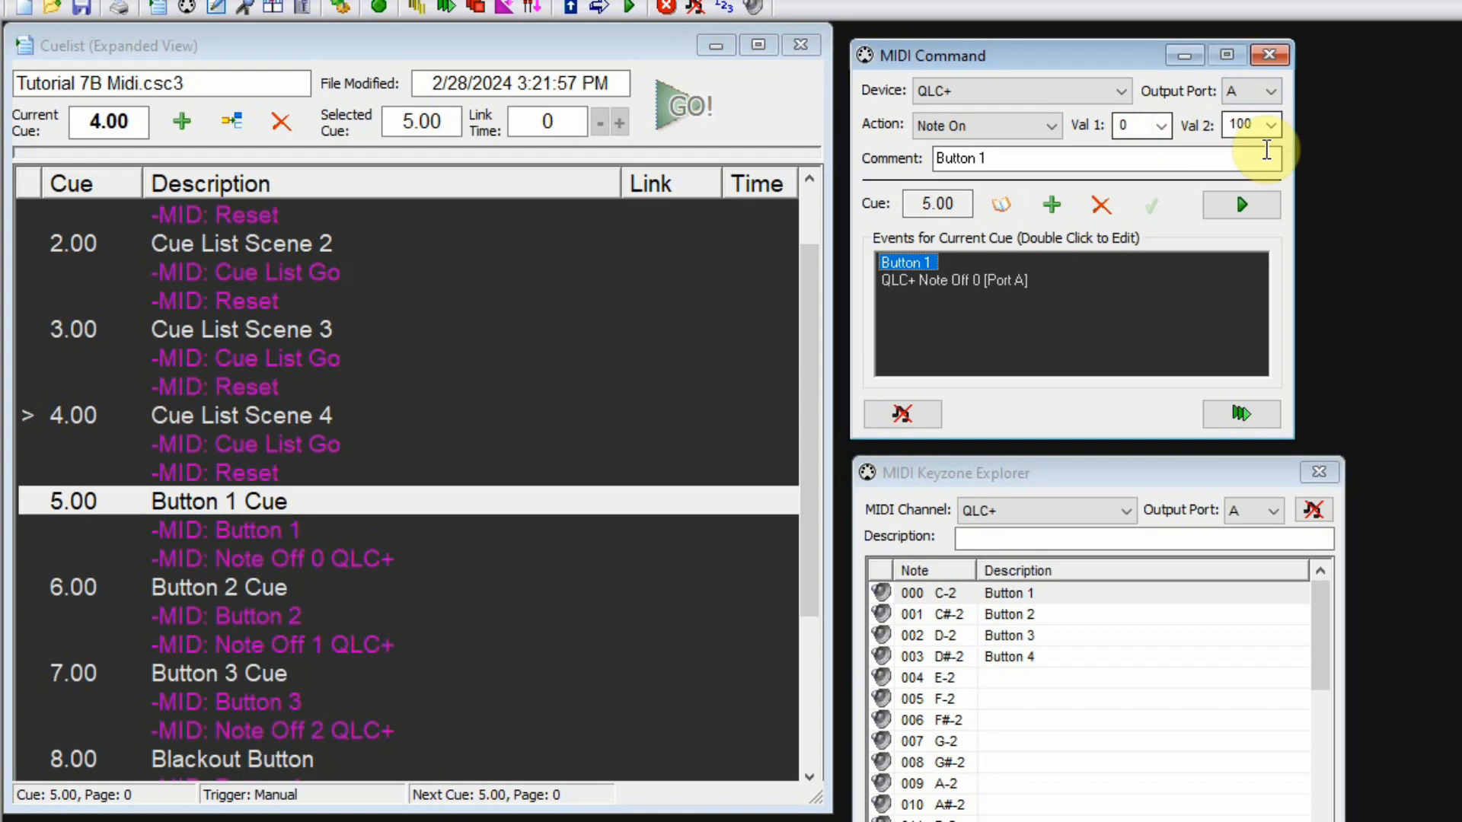
# Step: Load cue 5.00's Note Off 0 event and cue 6.00's "Button 2" event to inspect their MIDI settings
pyautogui.click(1249, 124)
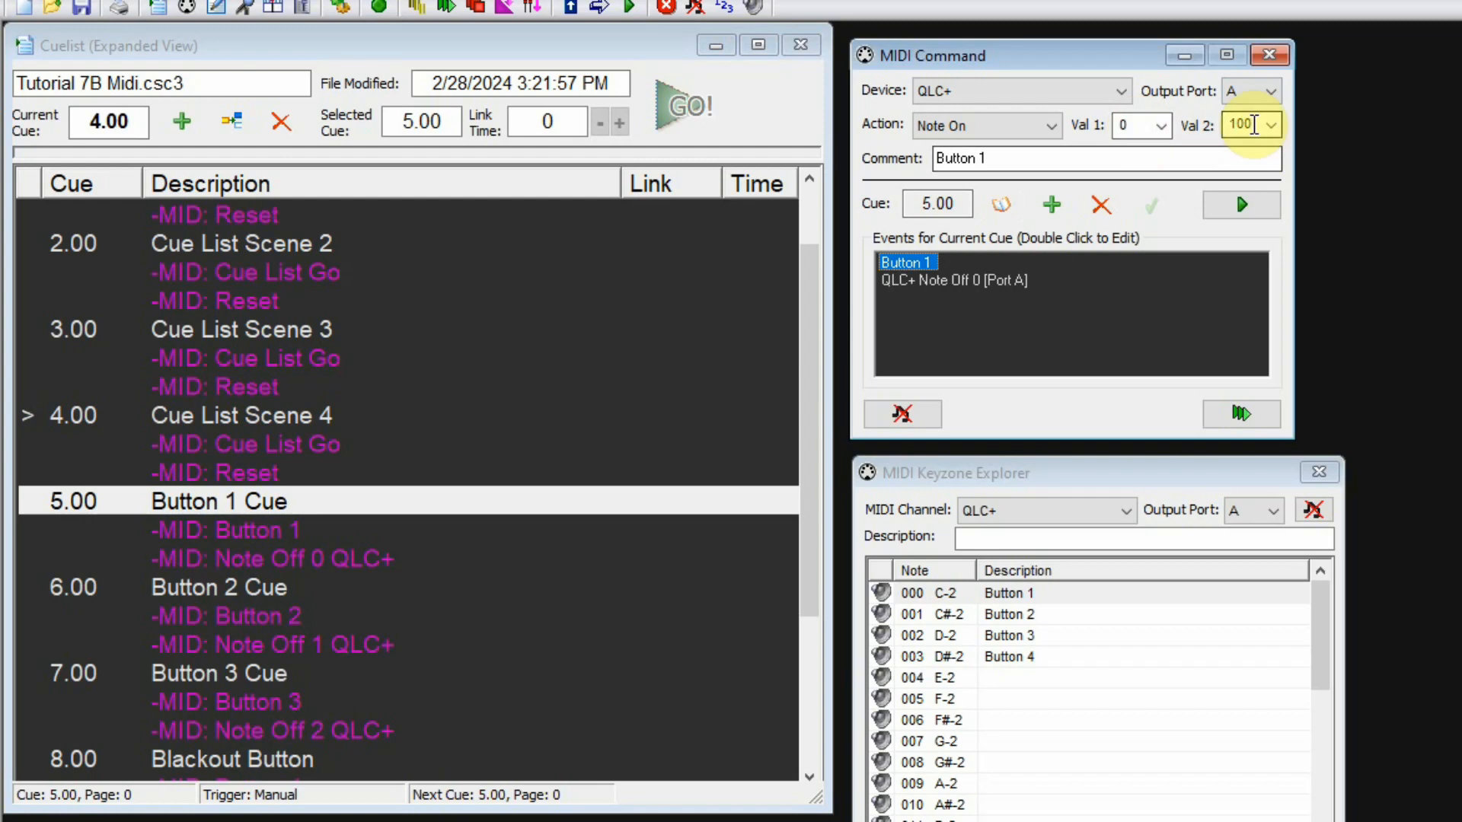
pyautogui.doubleClick(944, 280)
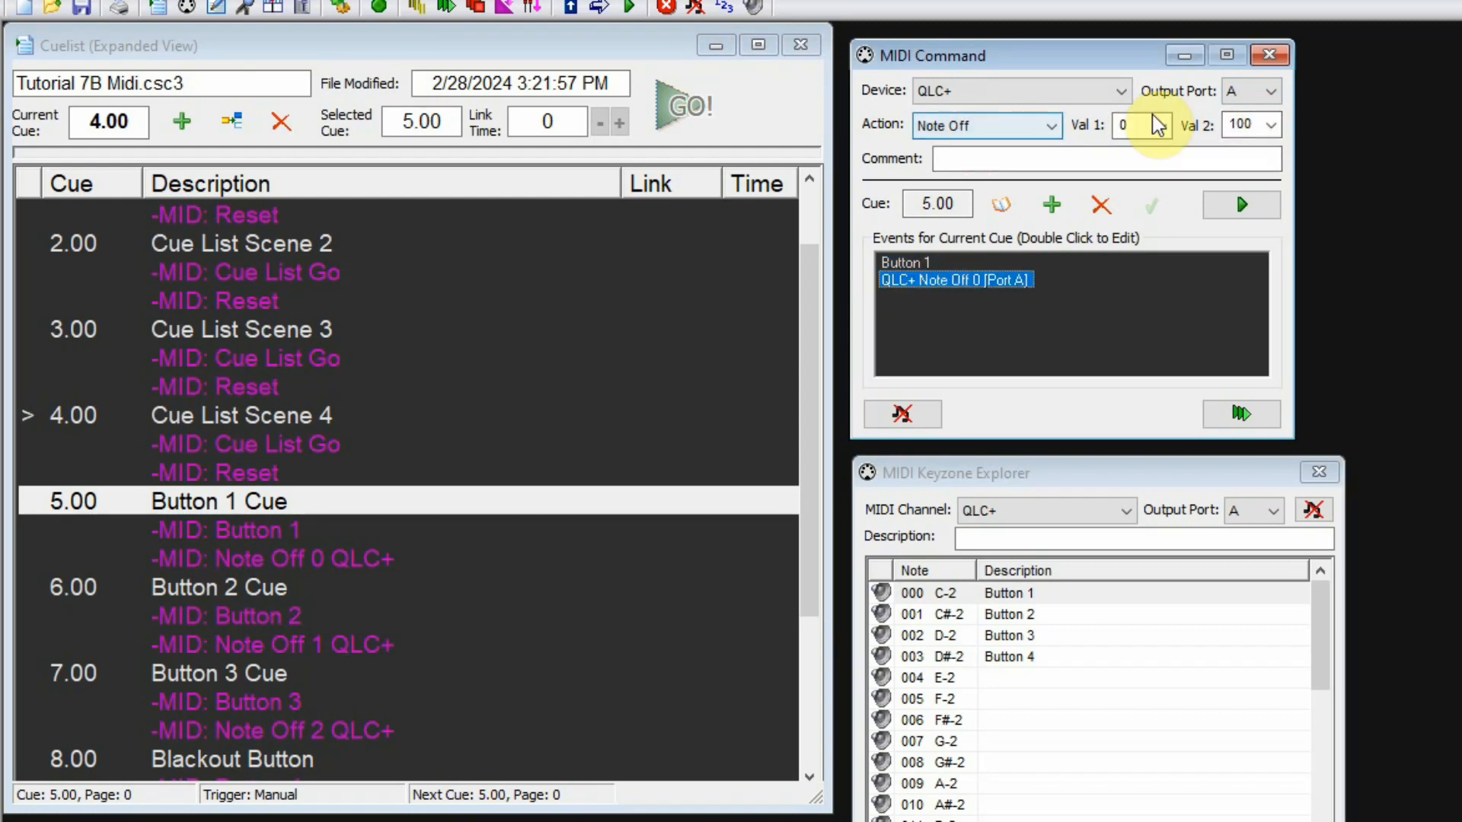
pyautogui.click(323, 502)
pyautogui.click(274, 586)
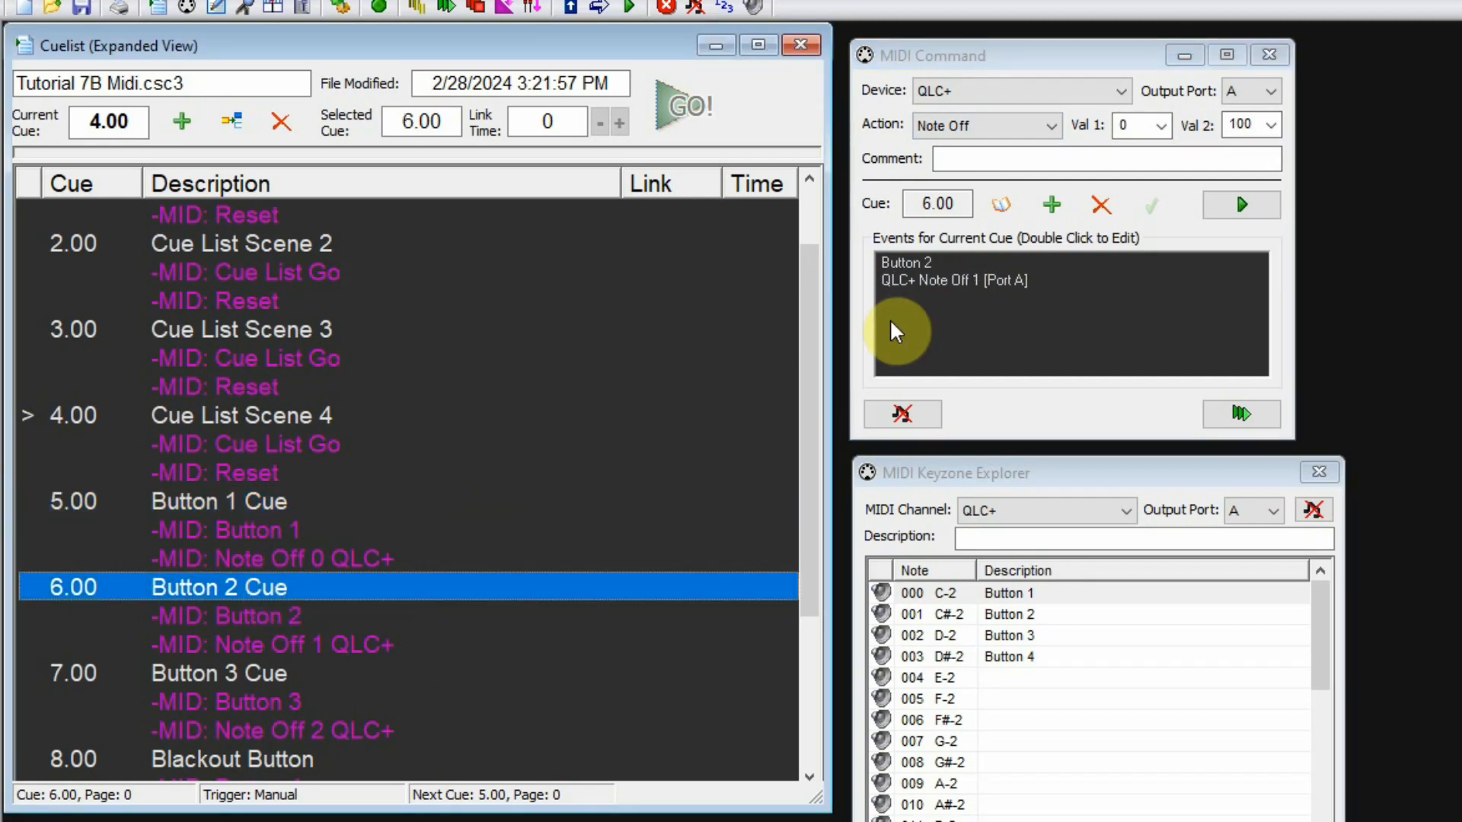
pyautogui.doubleClick(905, 264)
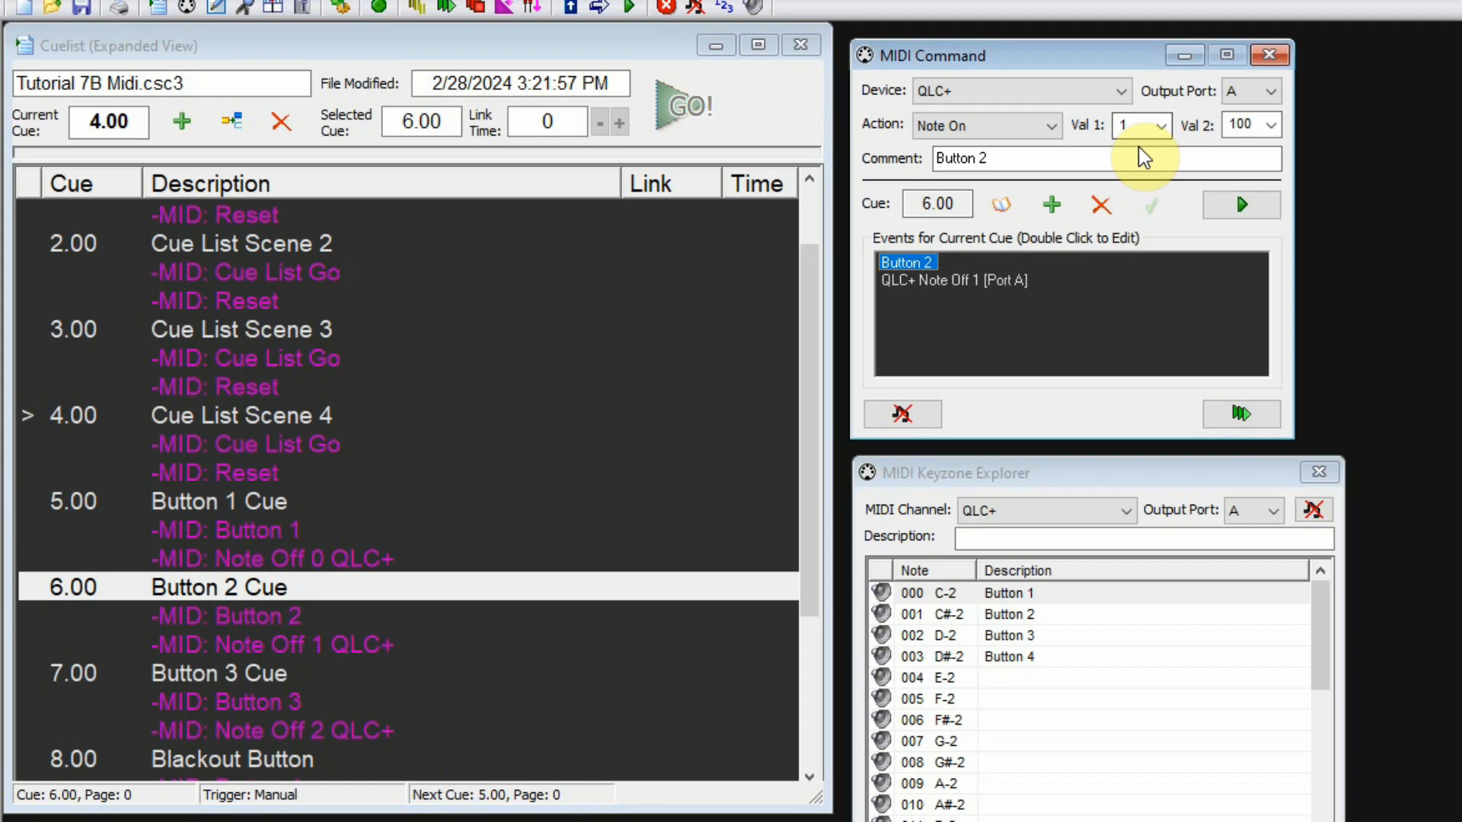
# Step: Load cue 7.00's "Button 3" event to inspect its MIDI settings, and hide the events in the cue list
pyautogui.click(251, 674)
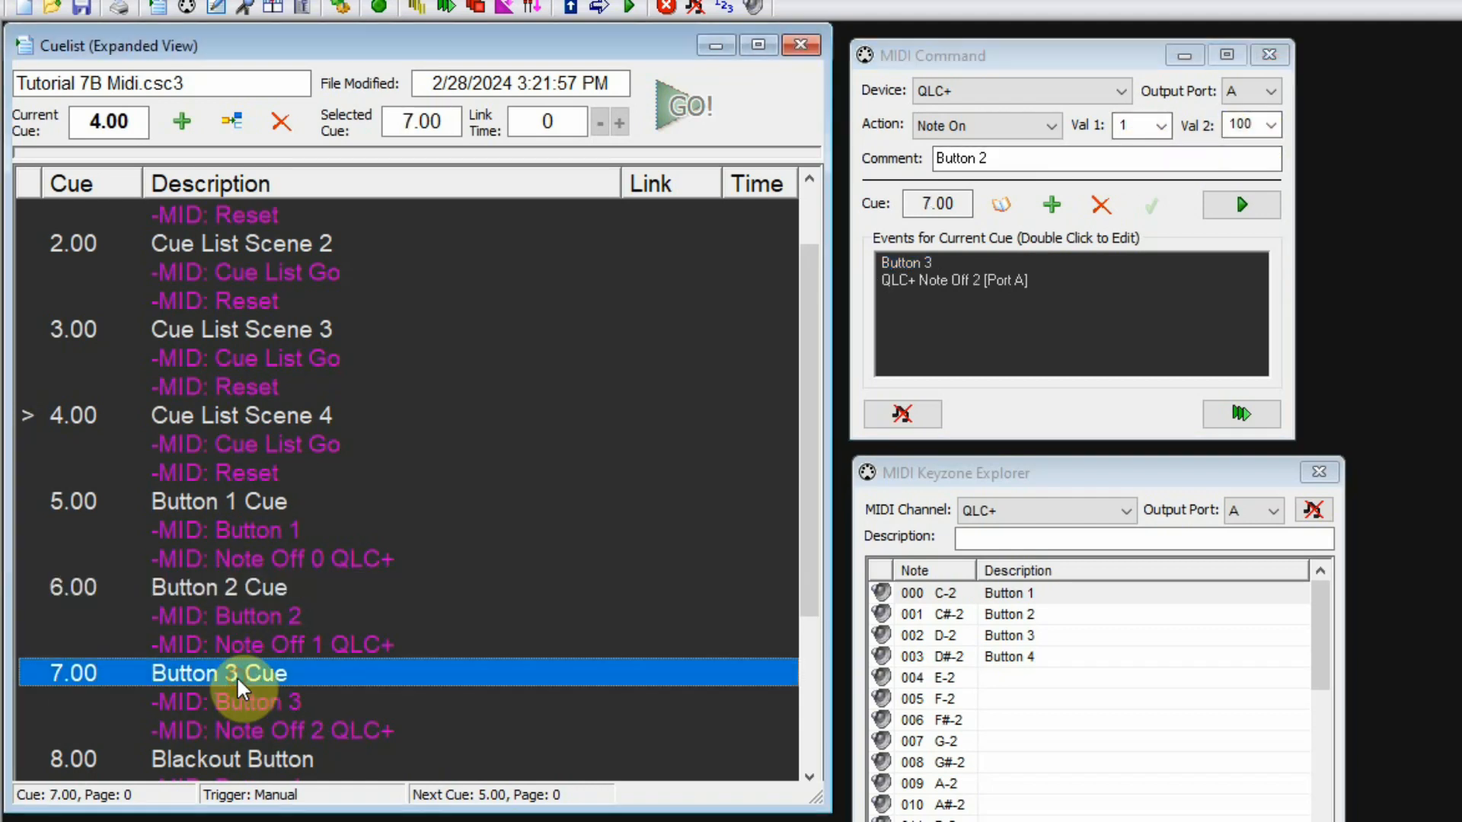
pyautogui.click(266, 705)
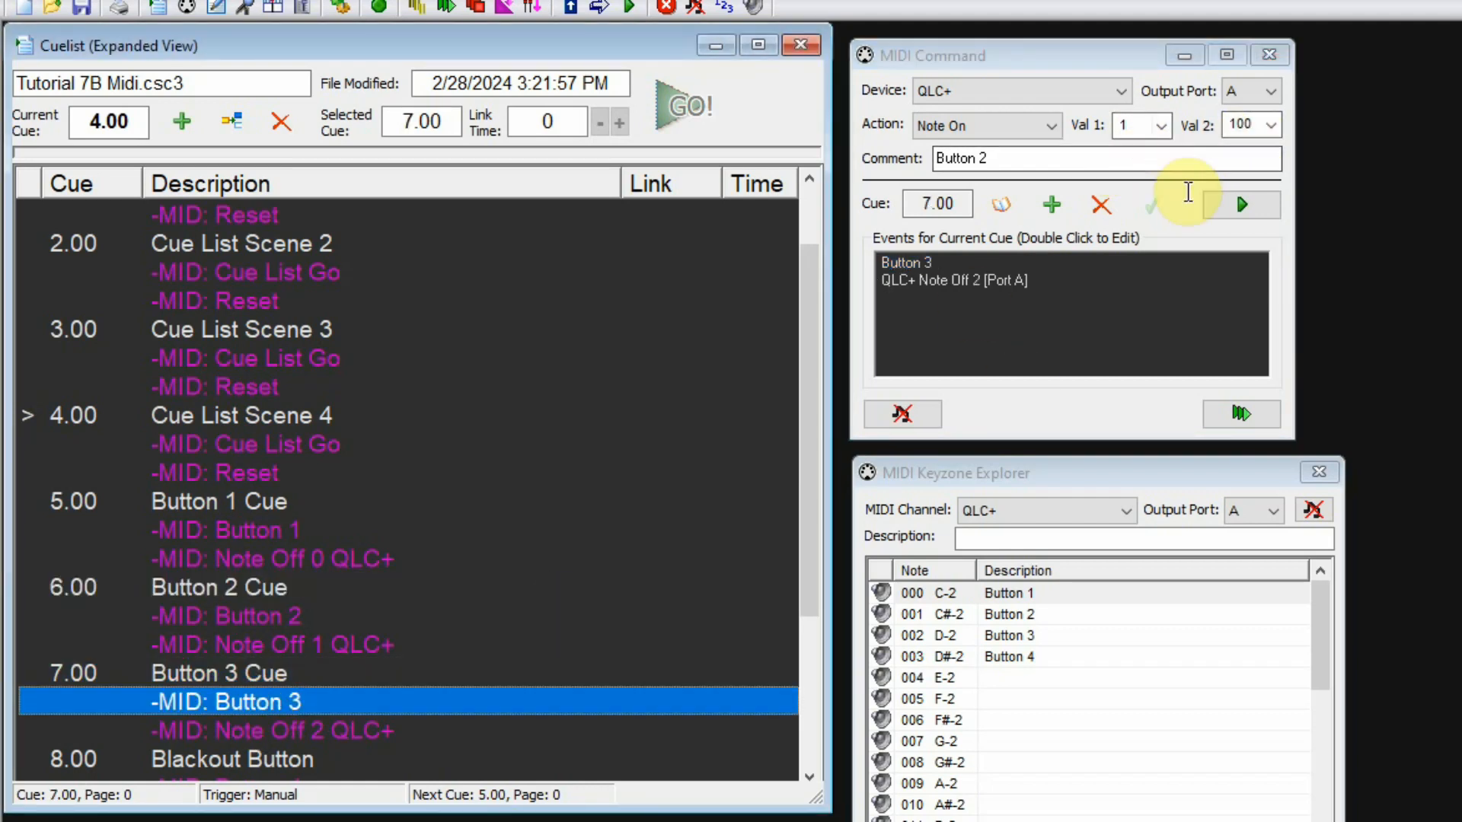
pyautogui.click(927, 263)
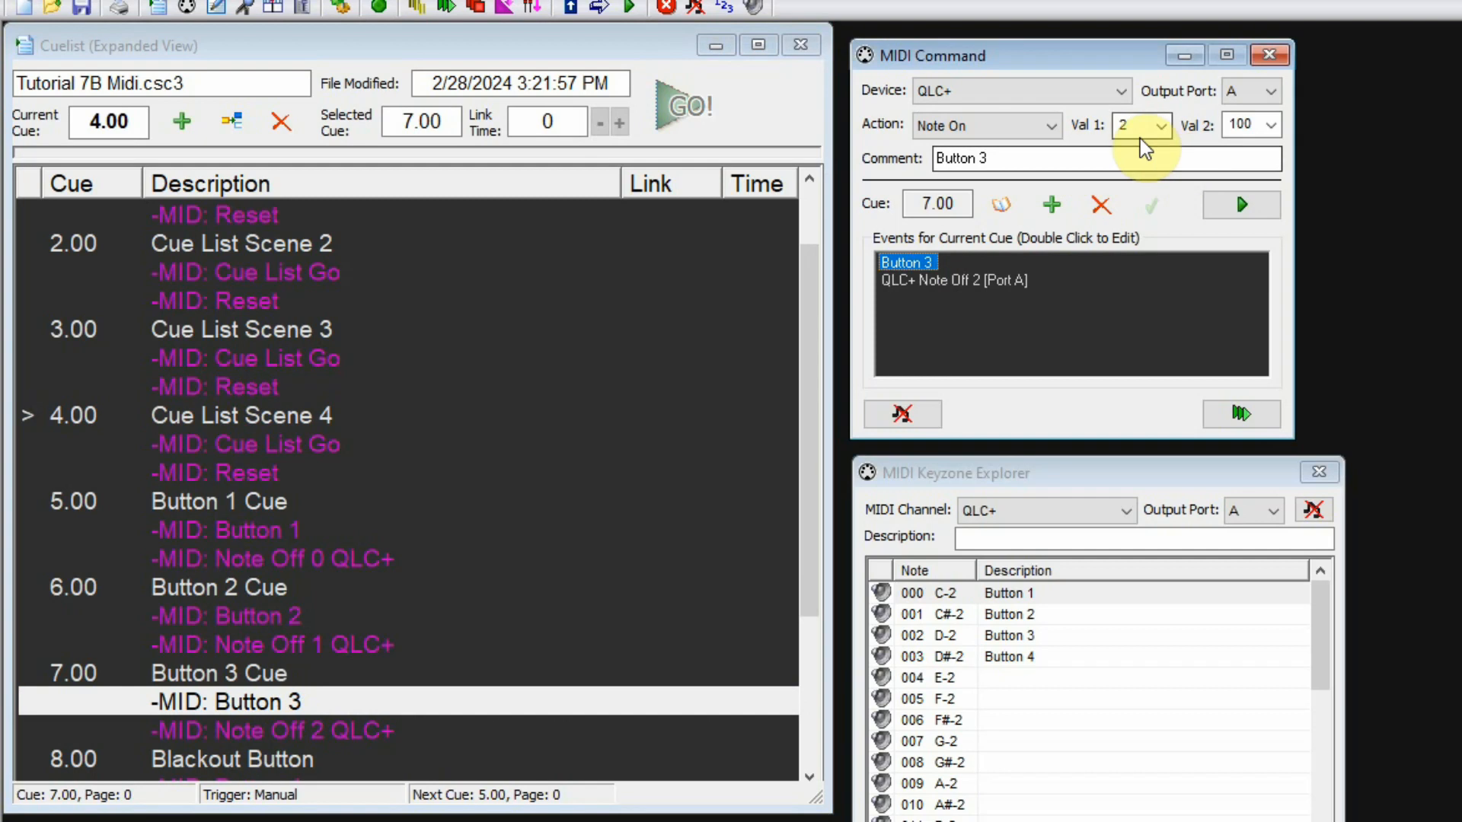
pyautogui.click(347, 675)
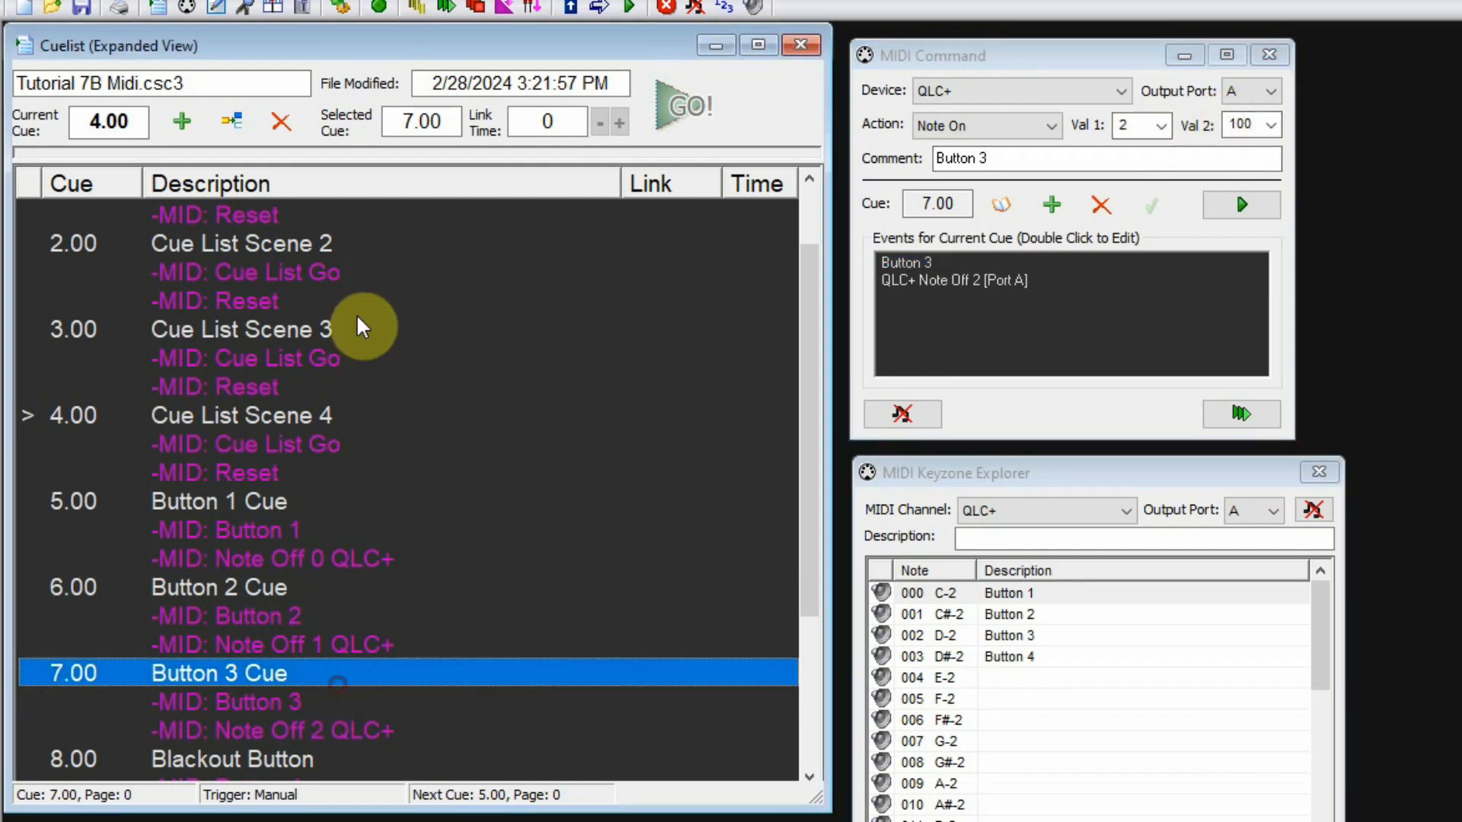
pyautogui.click(209, 187)
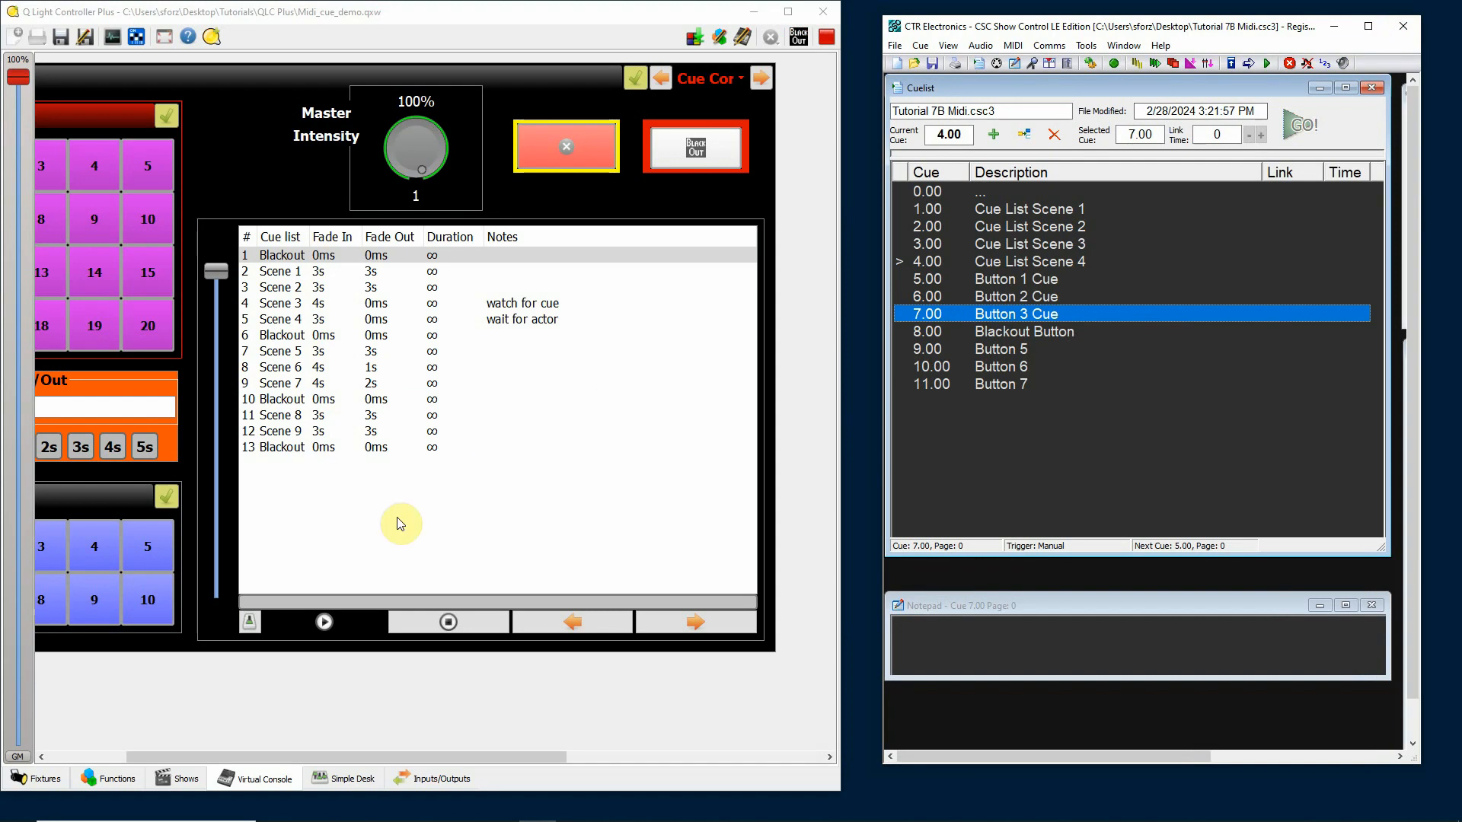
# Step: Show the Scenes buttons in Q Light Controller Plus and fire cue 5.00 "Button 1 Cue" from CSC Show Control
pyautogui.moveTo(466, 757); pyautogui.dragTo(388, 767)
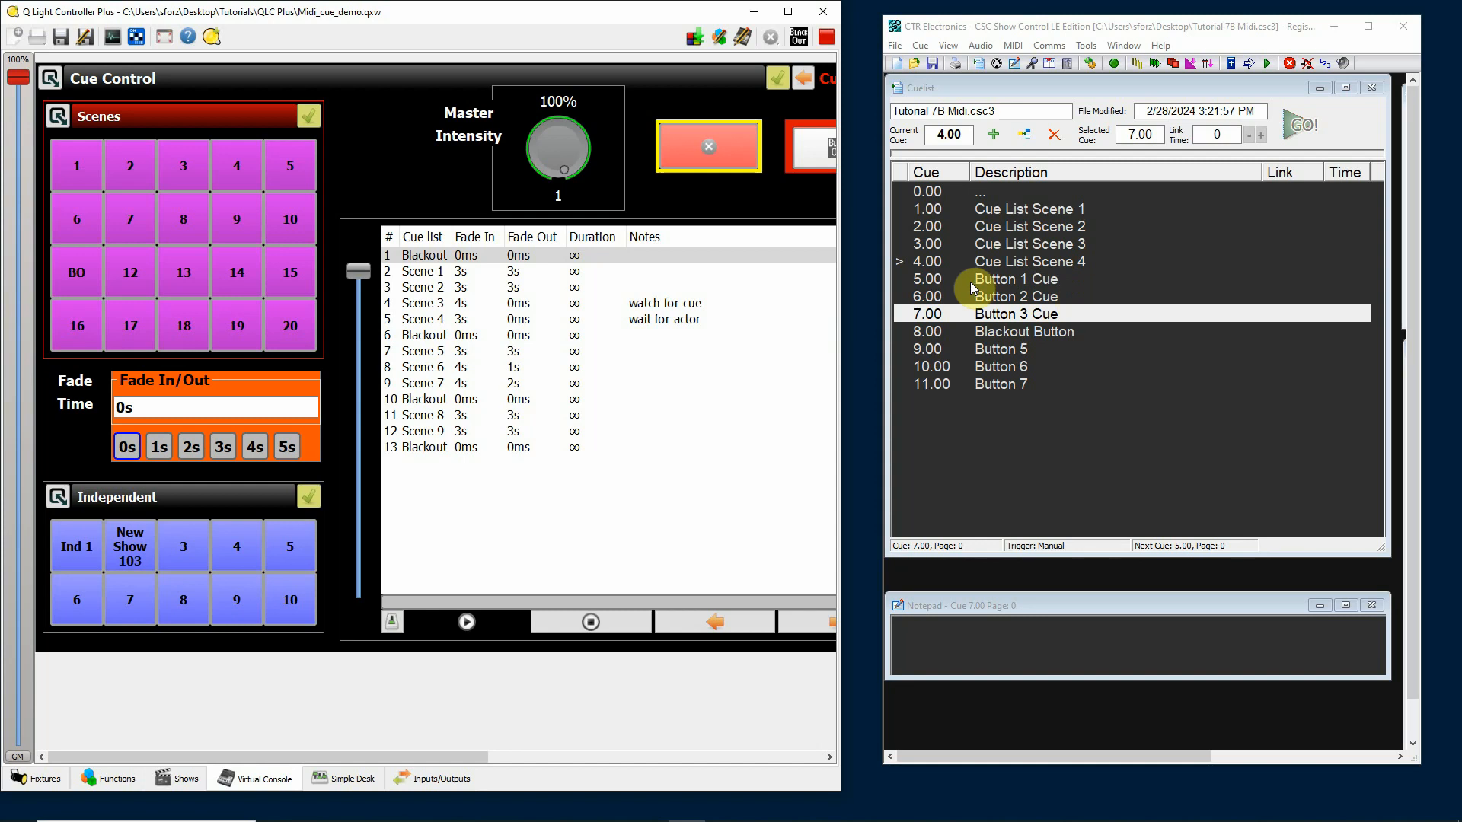
pyautogui.click(1022, 280)
pyautogui.click(1305, 131)
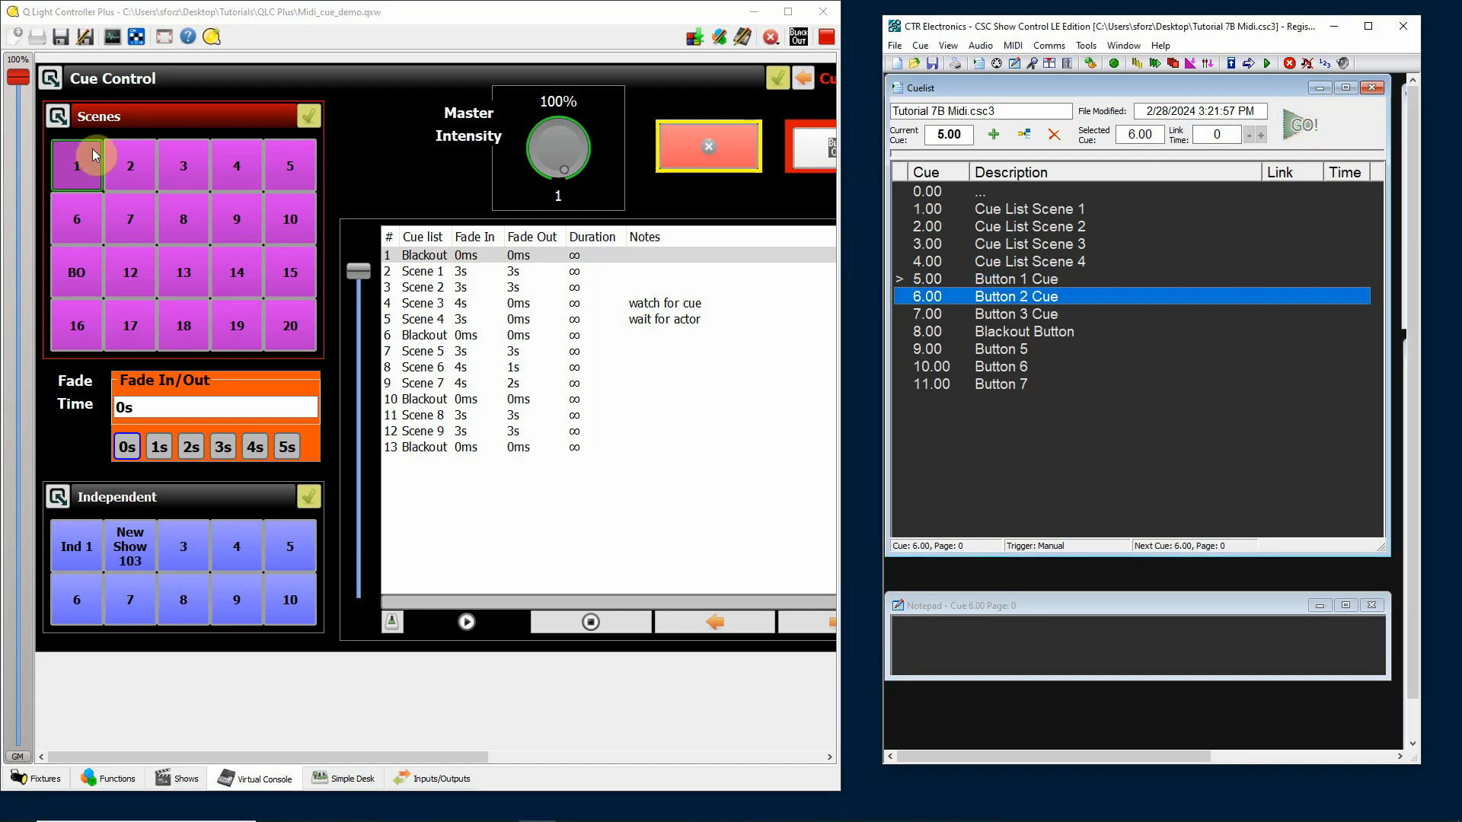
# Step: Open the Fixture Monitor in Q Light Controller Plus, place it beside the Scenes buttons and enlarge it
pyautogui.click(113, 37)
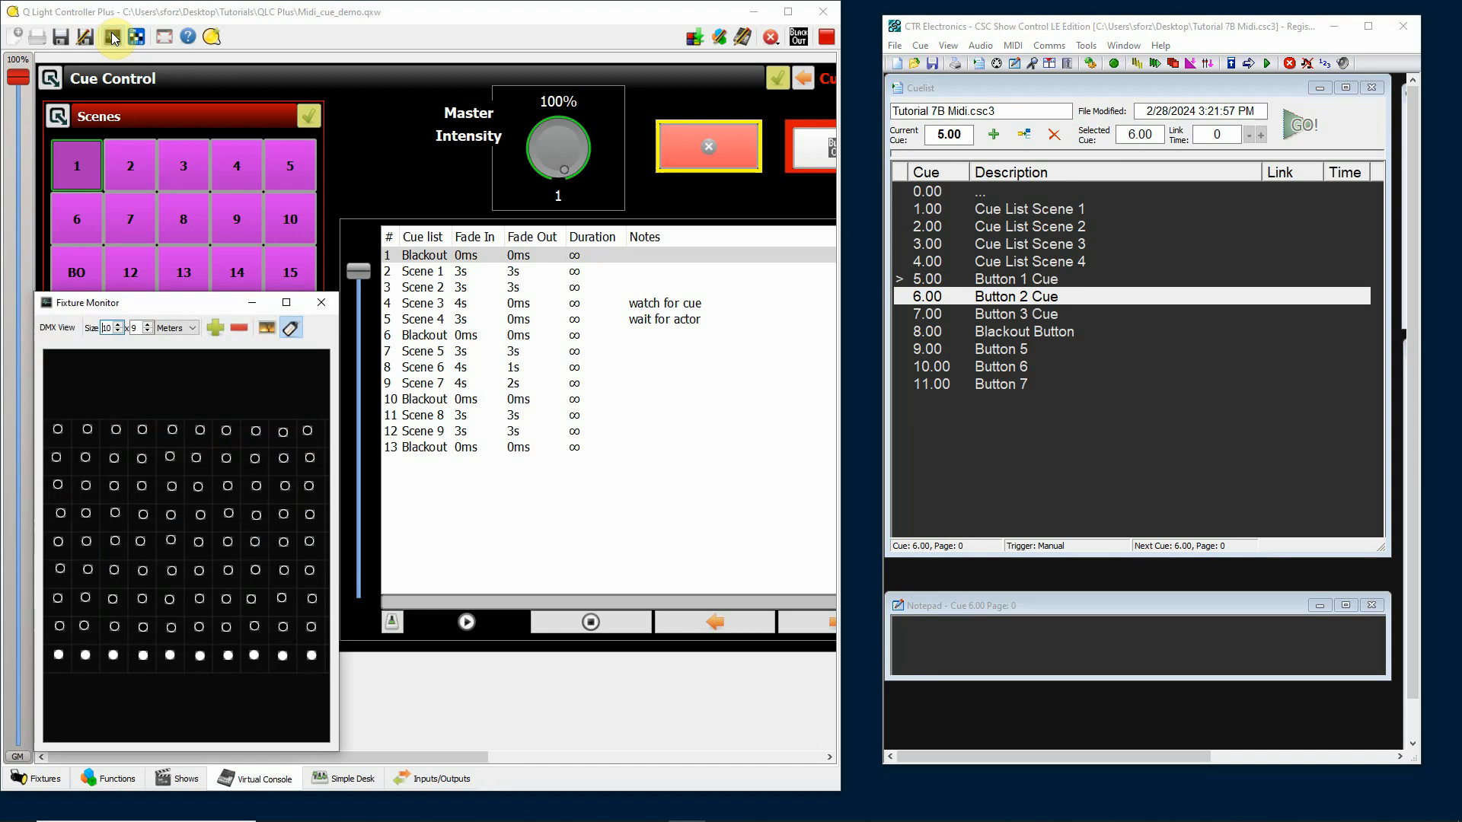
pyautogui.moveTo(213, 285); pyautogui.dragTo(510, 131)
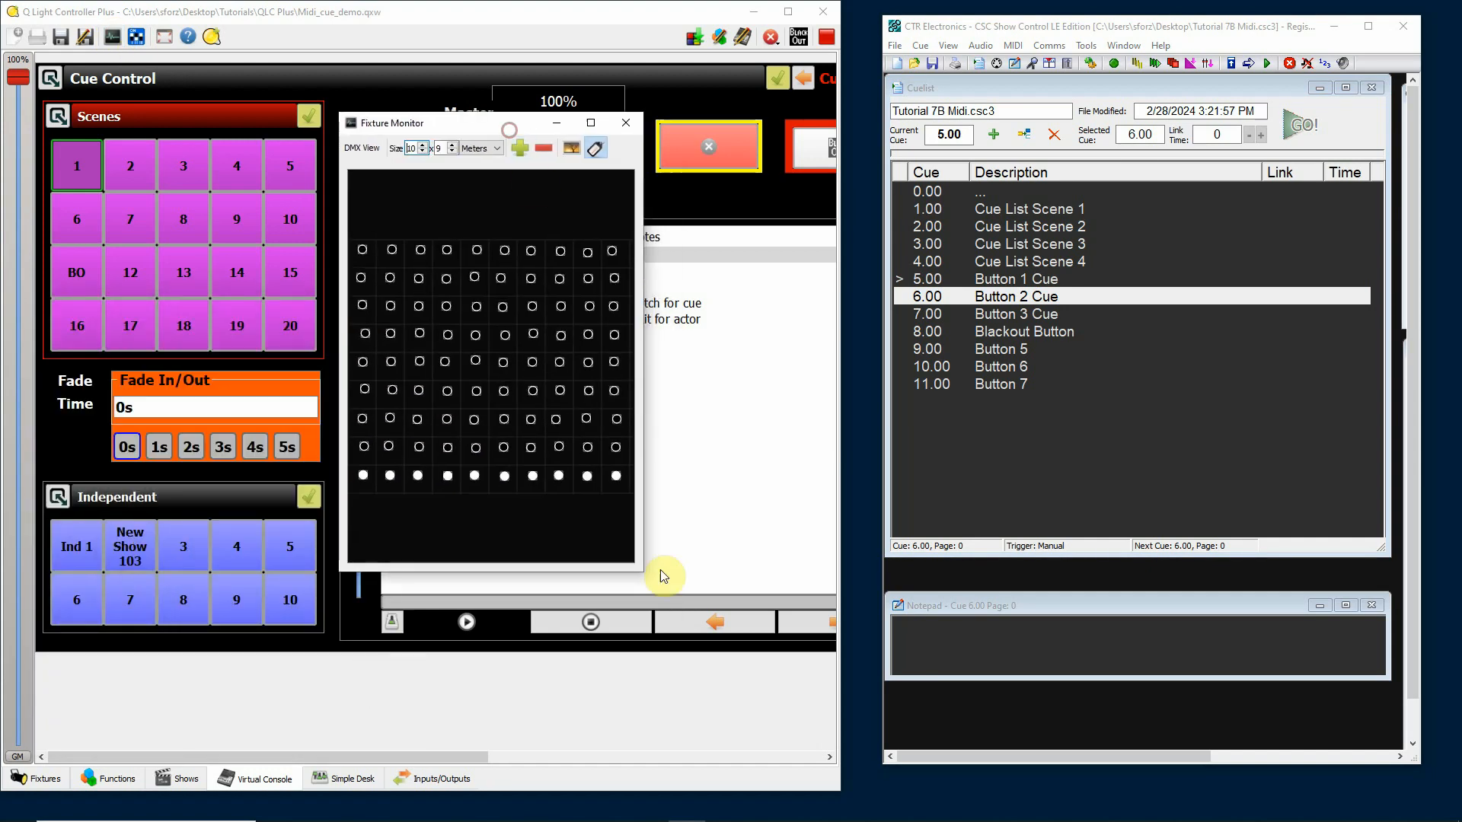
pyautogui.moveTo(647, 569); pyautogui.dragTo(635, 595)
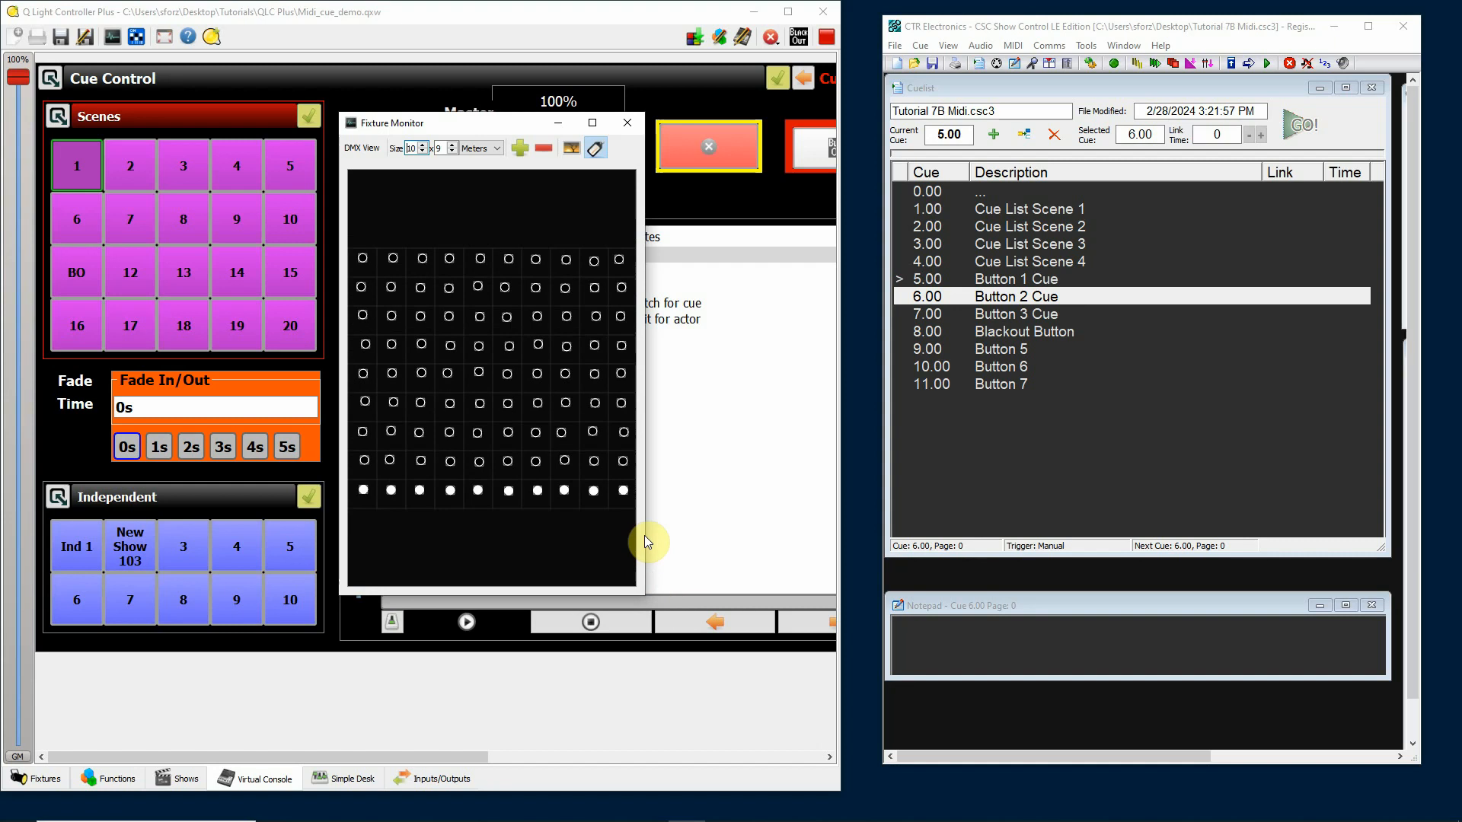
pyautogui.moveTo(644, 533); pyautogui.dragTo(765, 541)
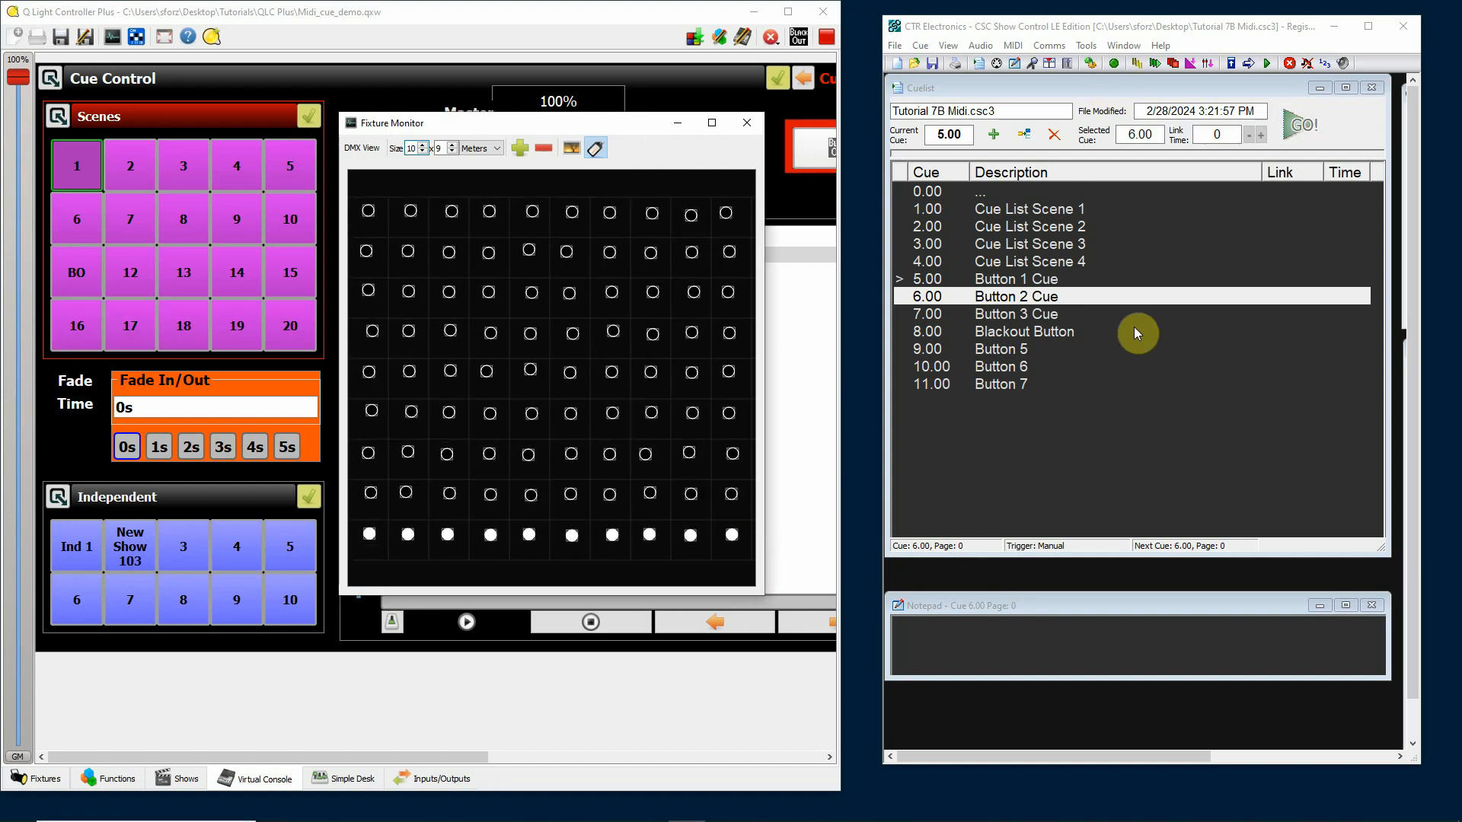
# Step: Fire cues 6.00 "Button 2 Cue" and 7.00 "Button 3 Cue" from CSC Show Control
pyautogui.click(1108, 295)
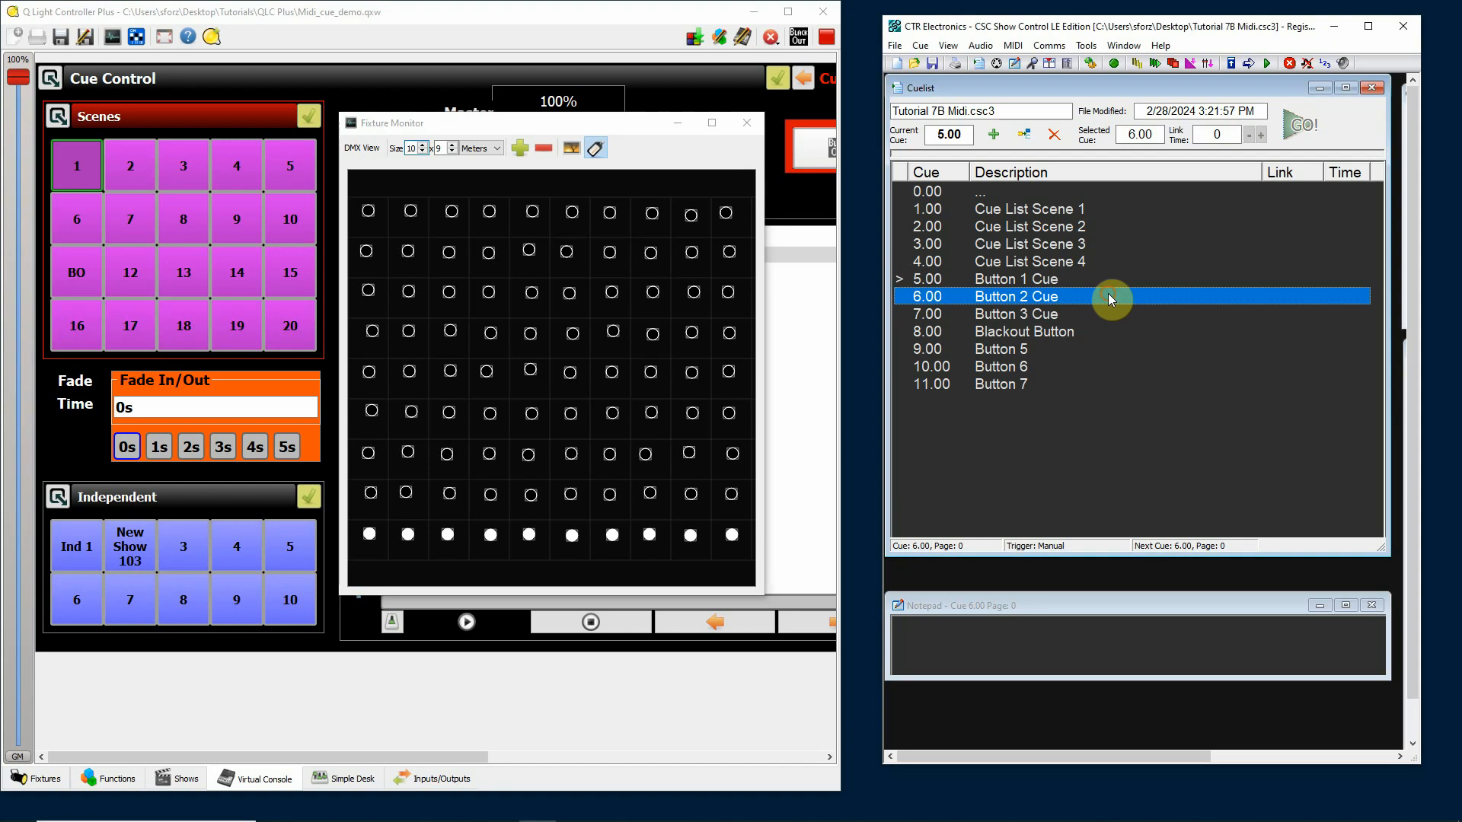
pyautogui.click(1300, 124)
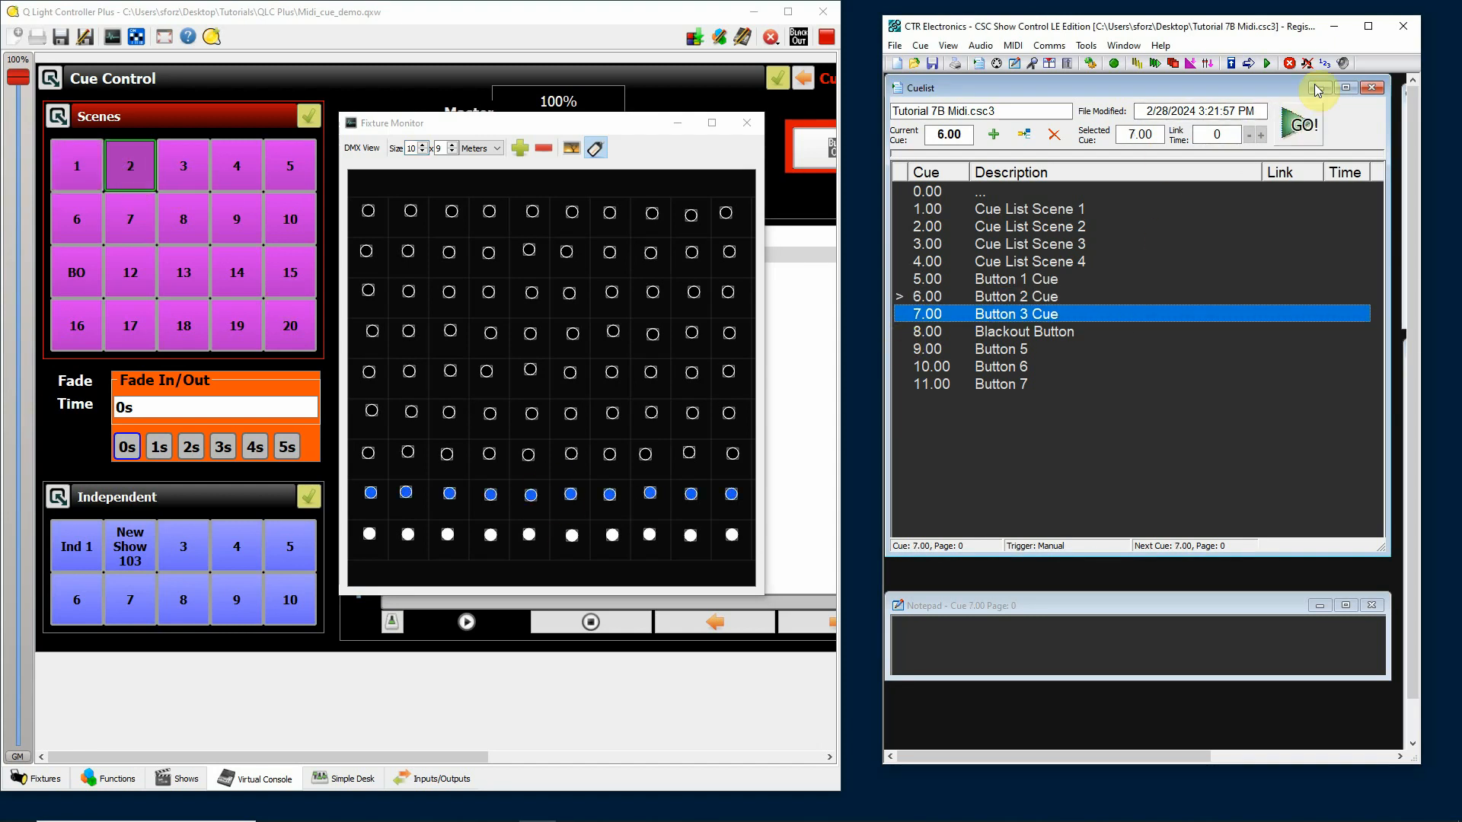
pyautogui.click(1300, 124)
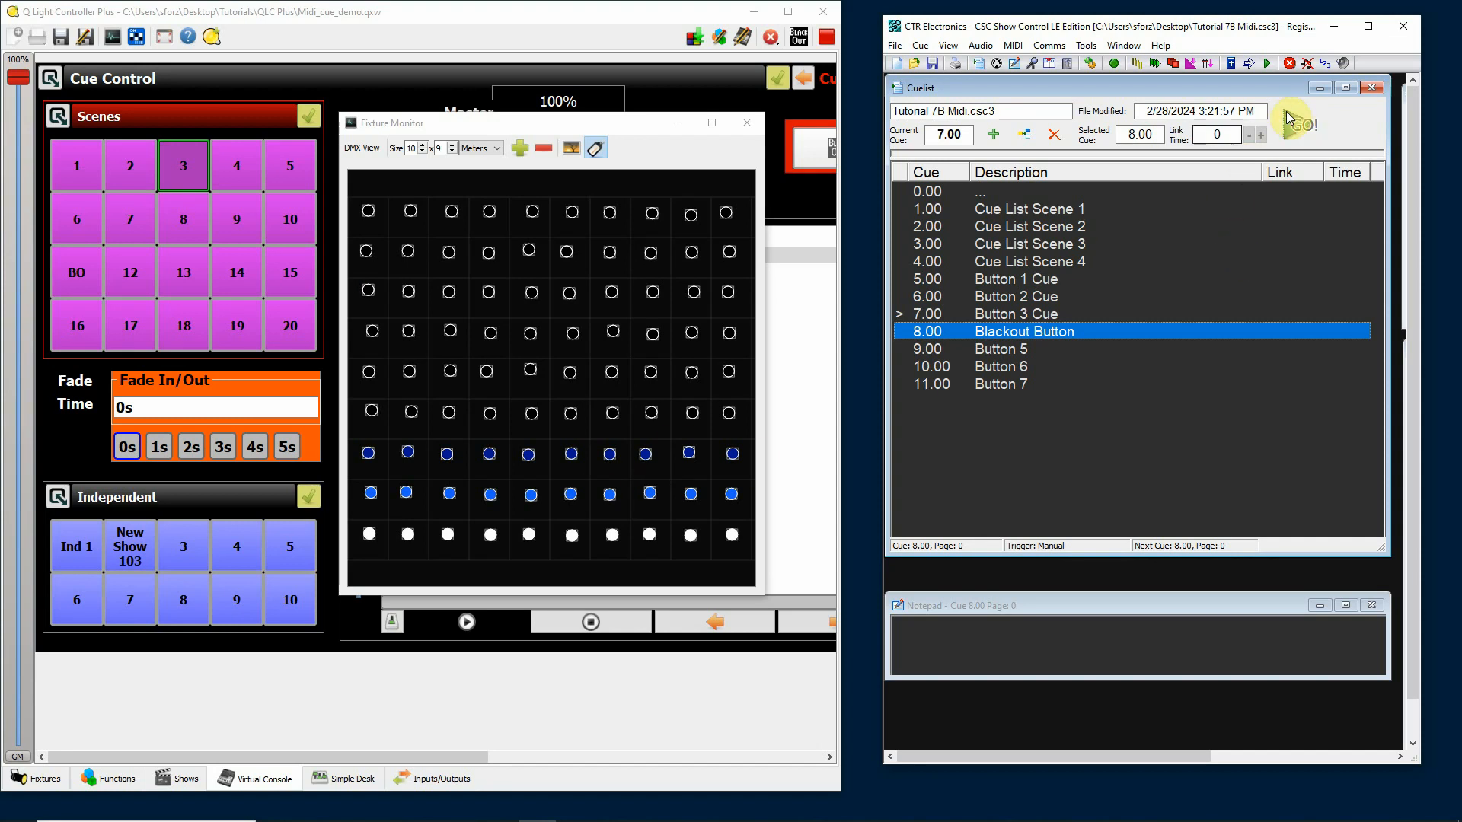
# Step: Fire cue 8.00 "Blackout Button" and switch off the BO scene button in Q Light Controller Plus
pyautogui.click(80, 272)
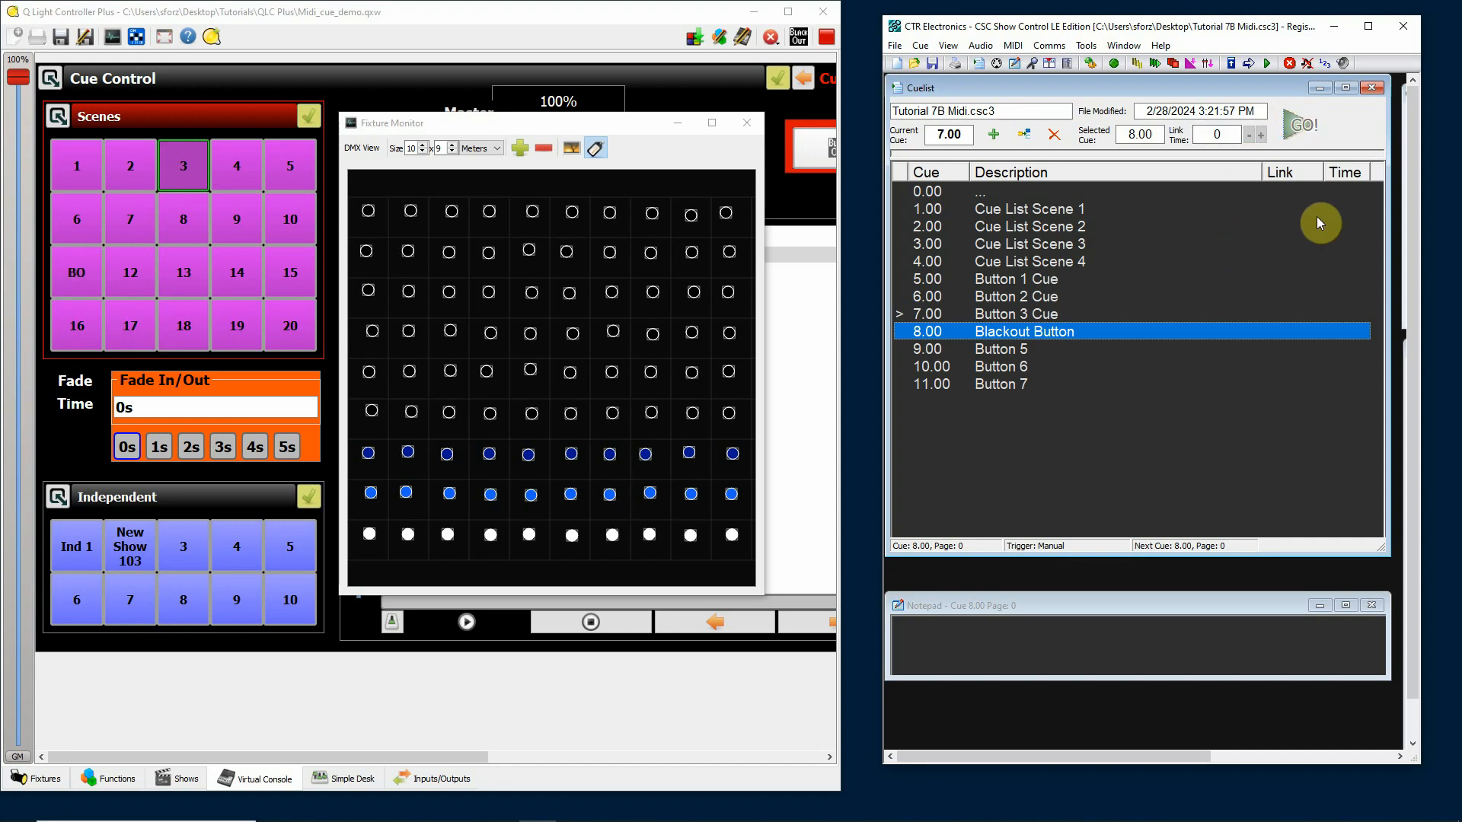
pyautogui.click(1304, 131)
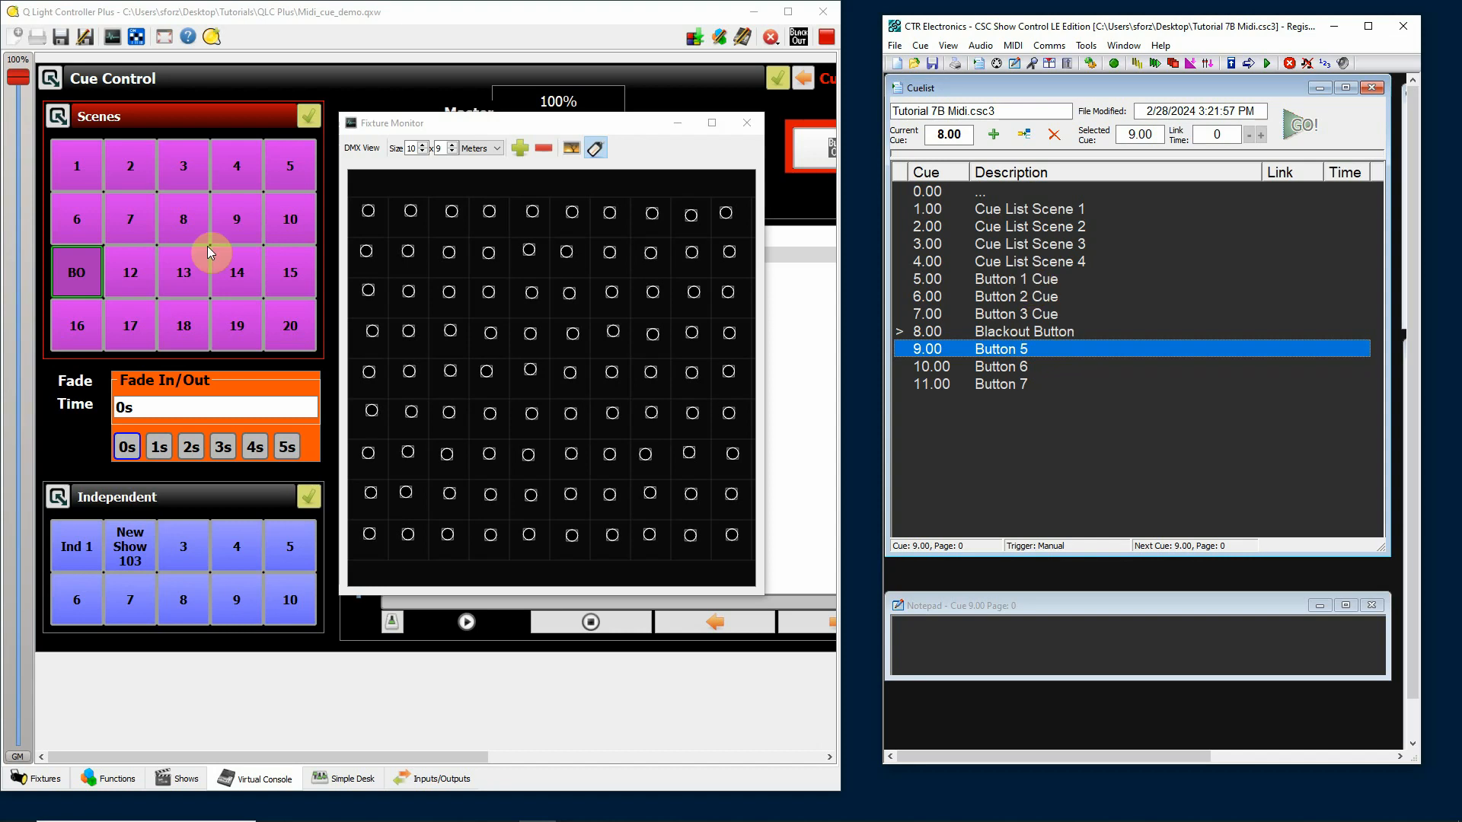
pyautogui.click(74, 289)
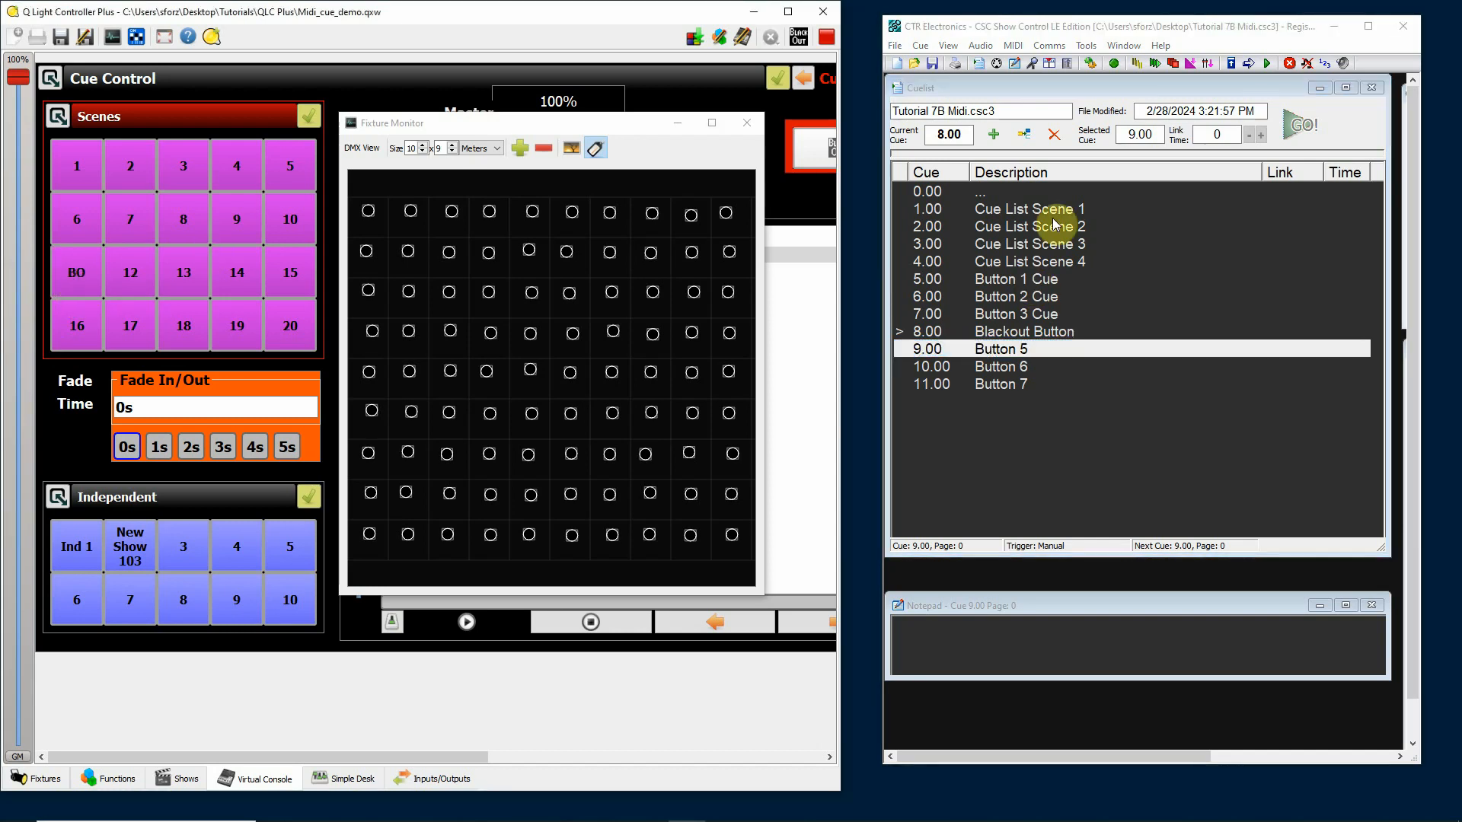
# Step: Maximize CSC Show Control, expand the cue list to examine the program change events of cues 9.00 to 11.00, and restore both views
pyautogui.click(1230, 33)
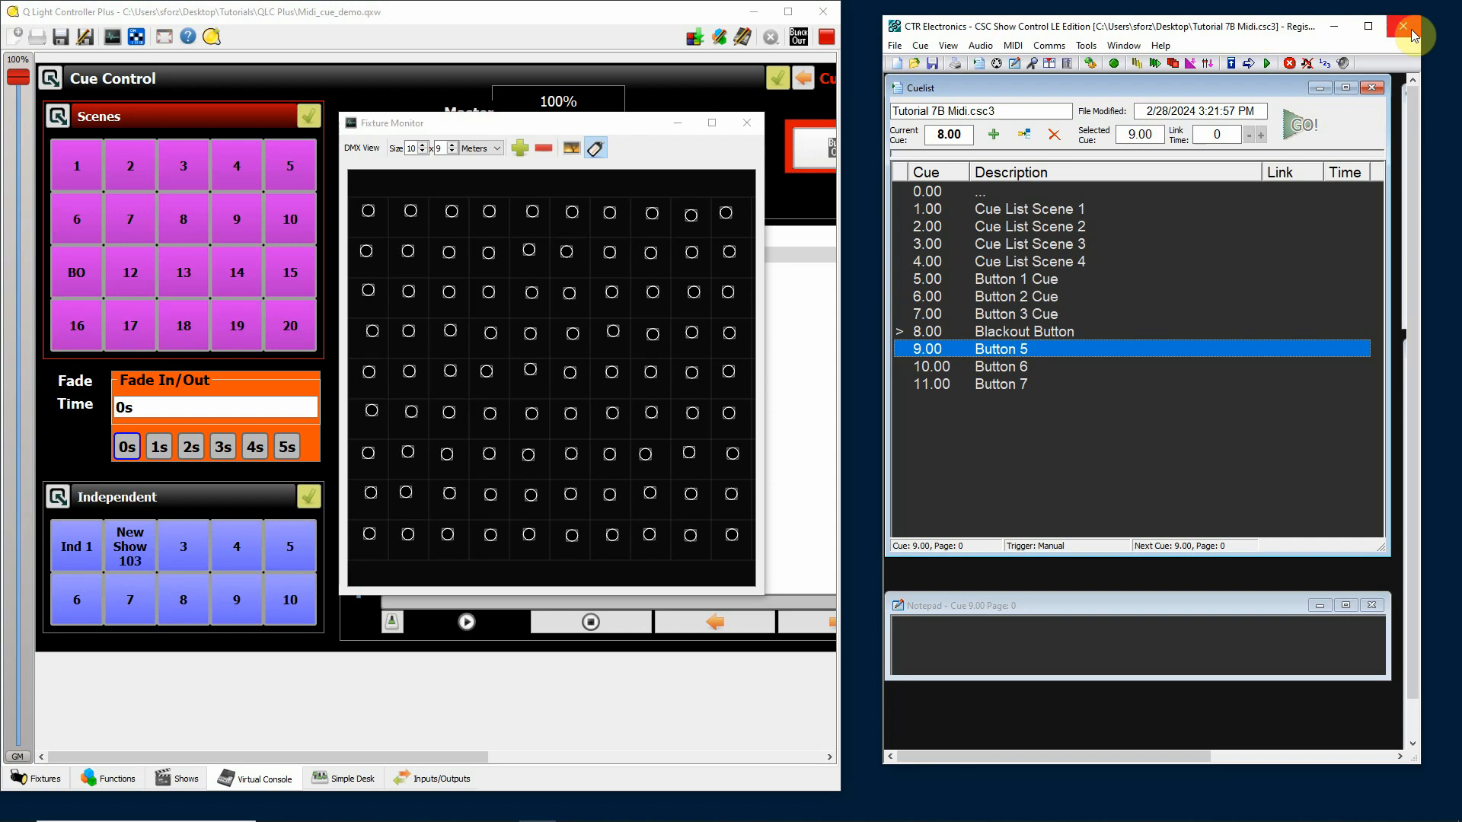
pyautogui.click(1368, 26)
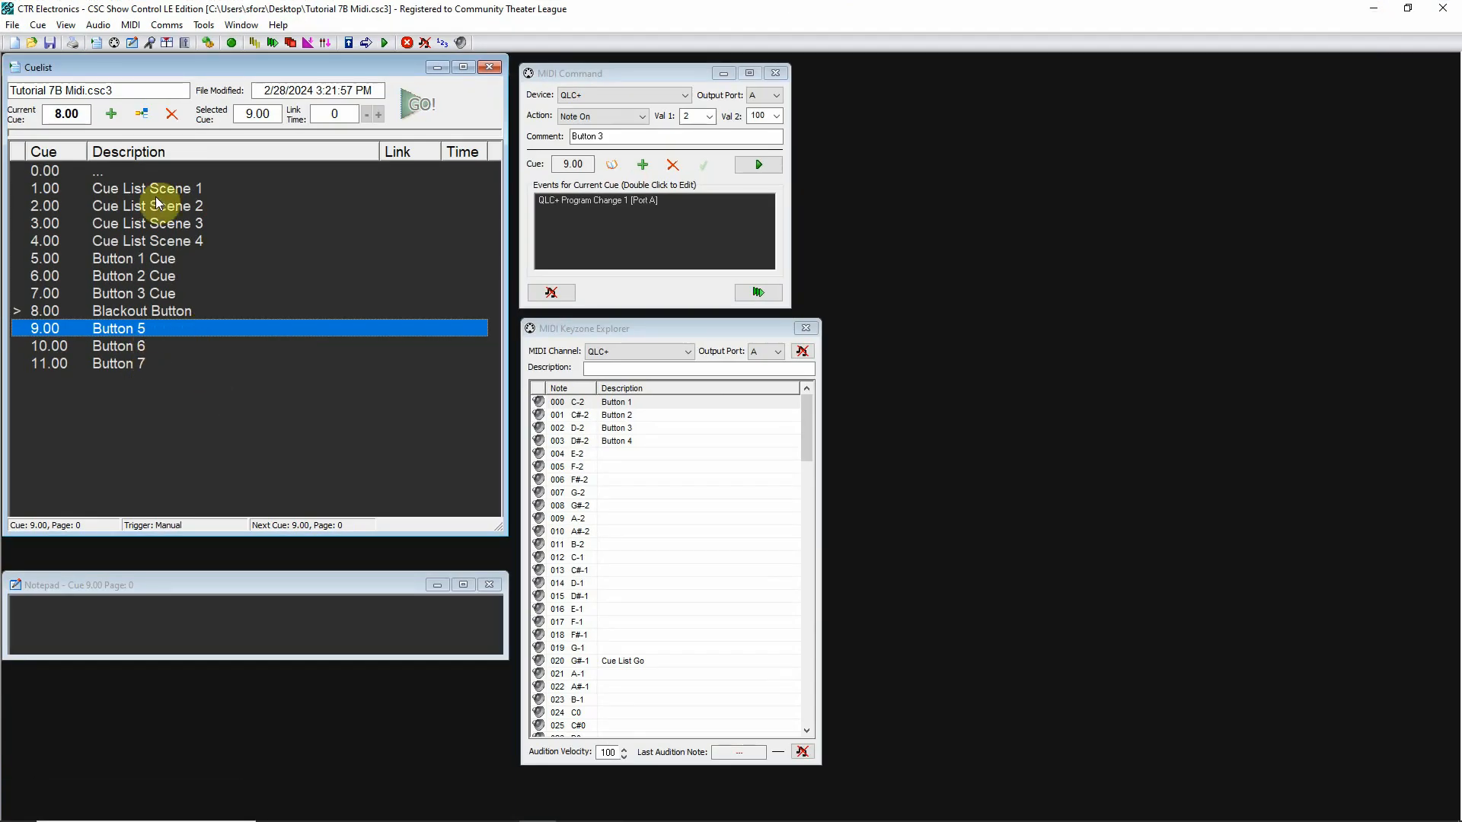
pyautogui.click(130, 152)
pyautogui.scroll(-2, 341, 258)
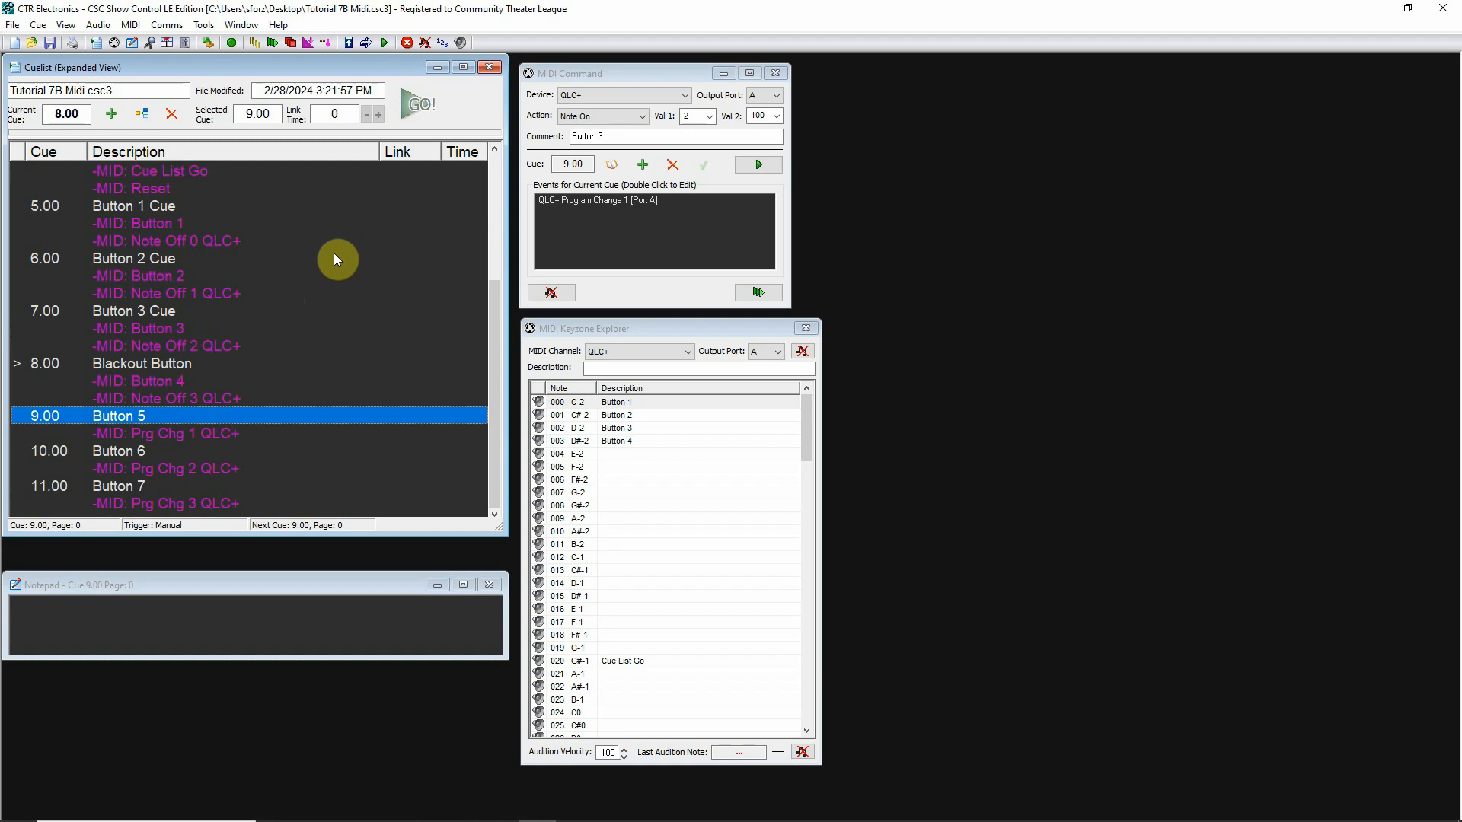
pyautogui.click(156, 449)
pyautogui.click(221, 436)
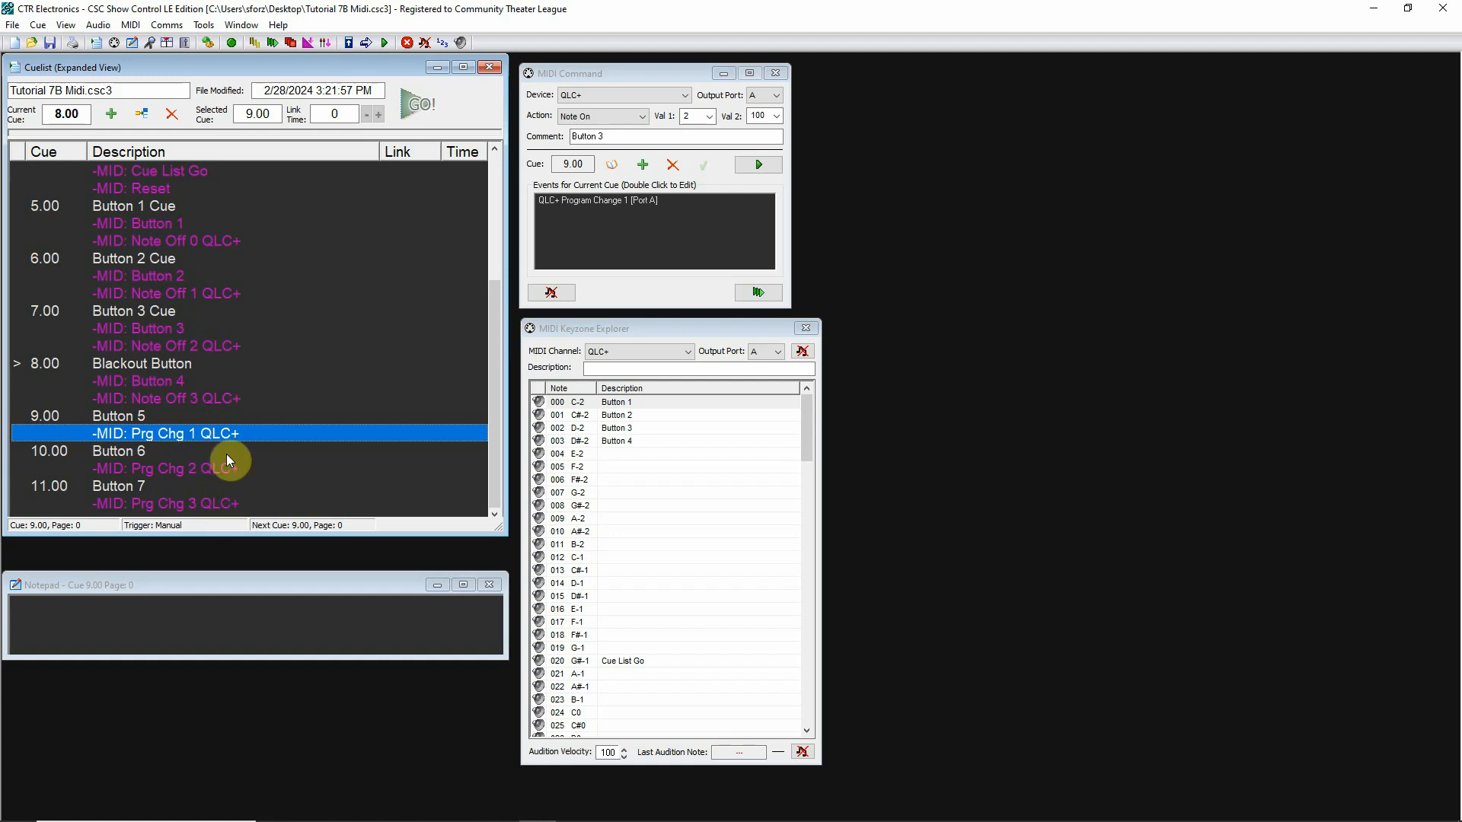
pyautogui.click(122, 421)
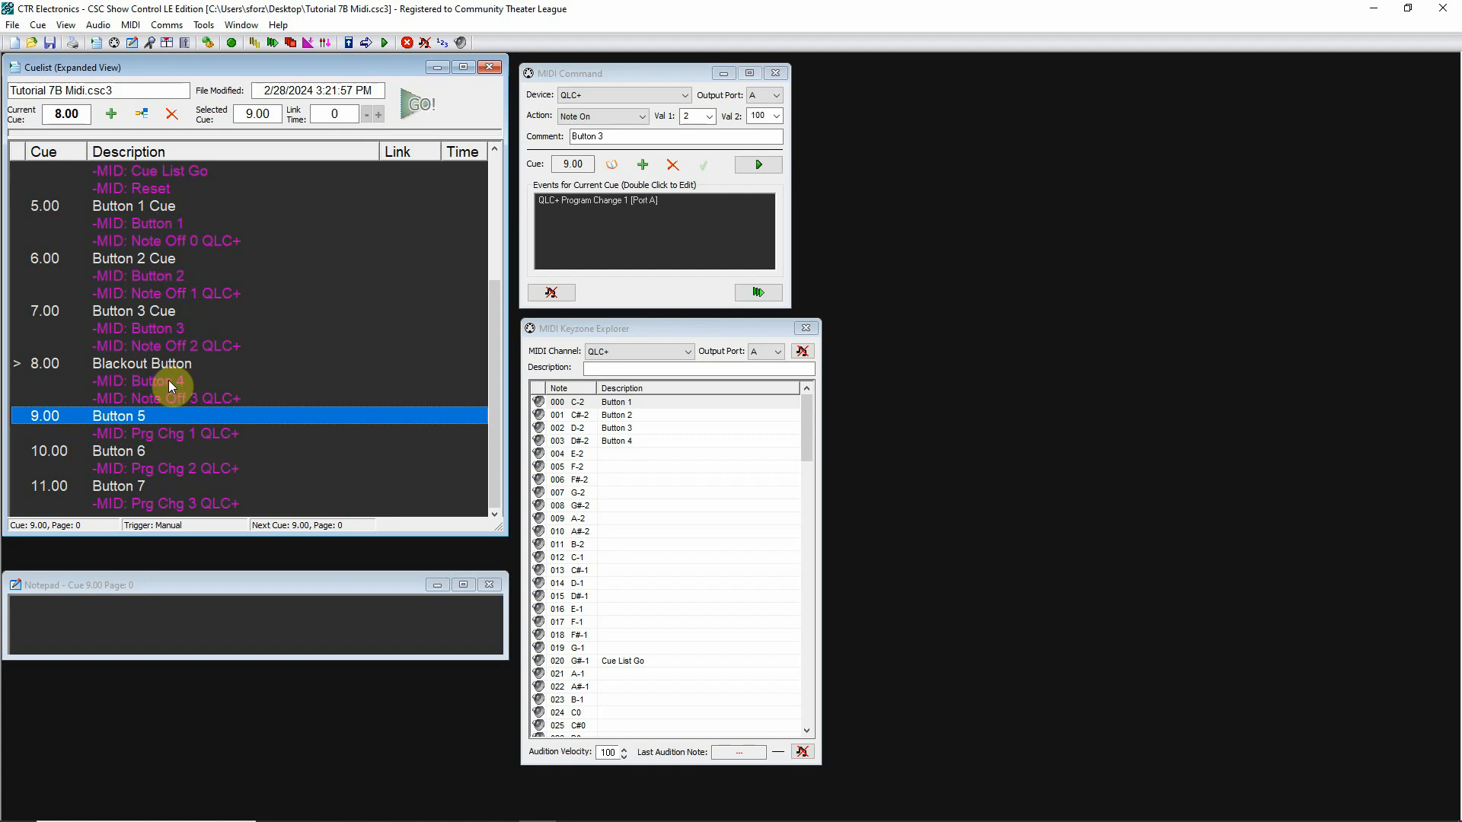
pyautogui.click(145, 154)
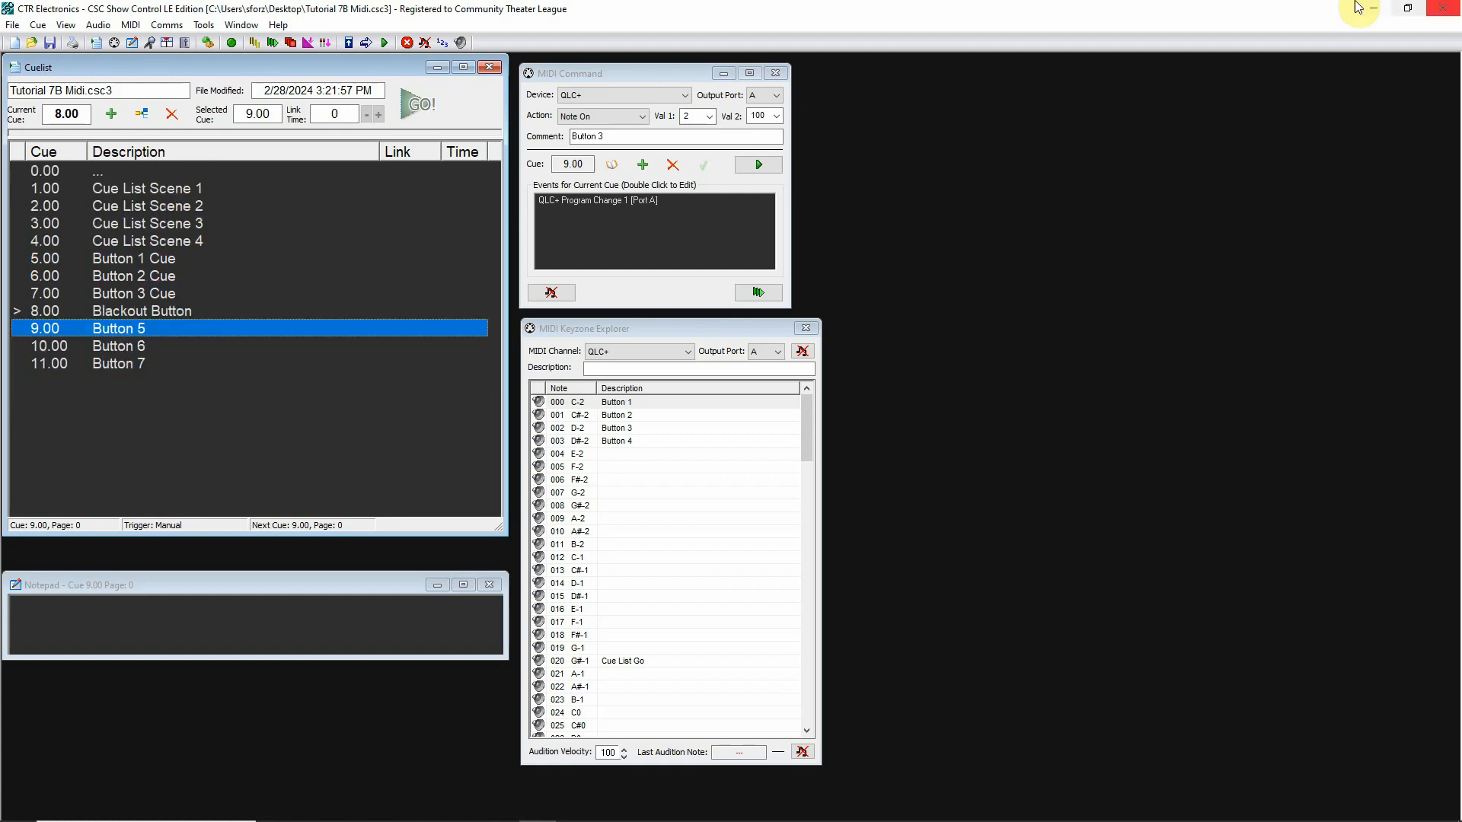
pyautogui.click(1407, 9)
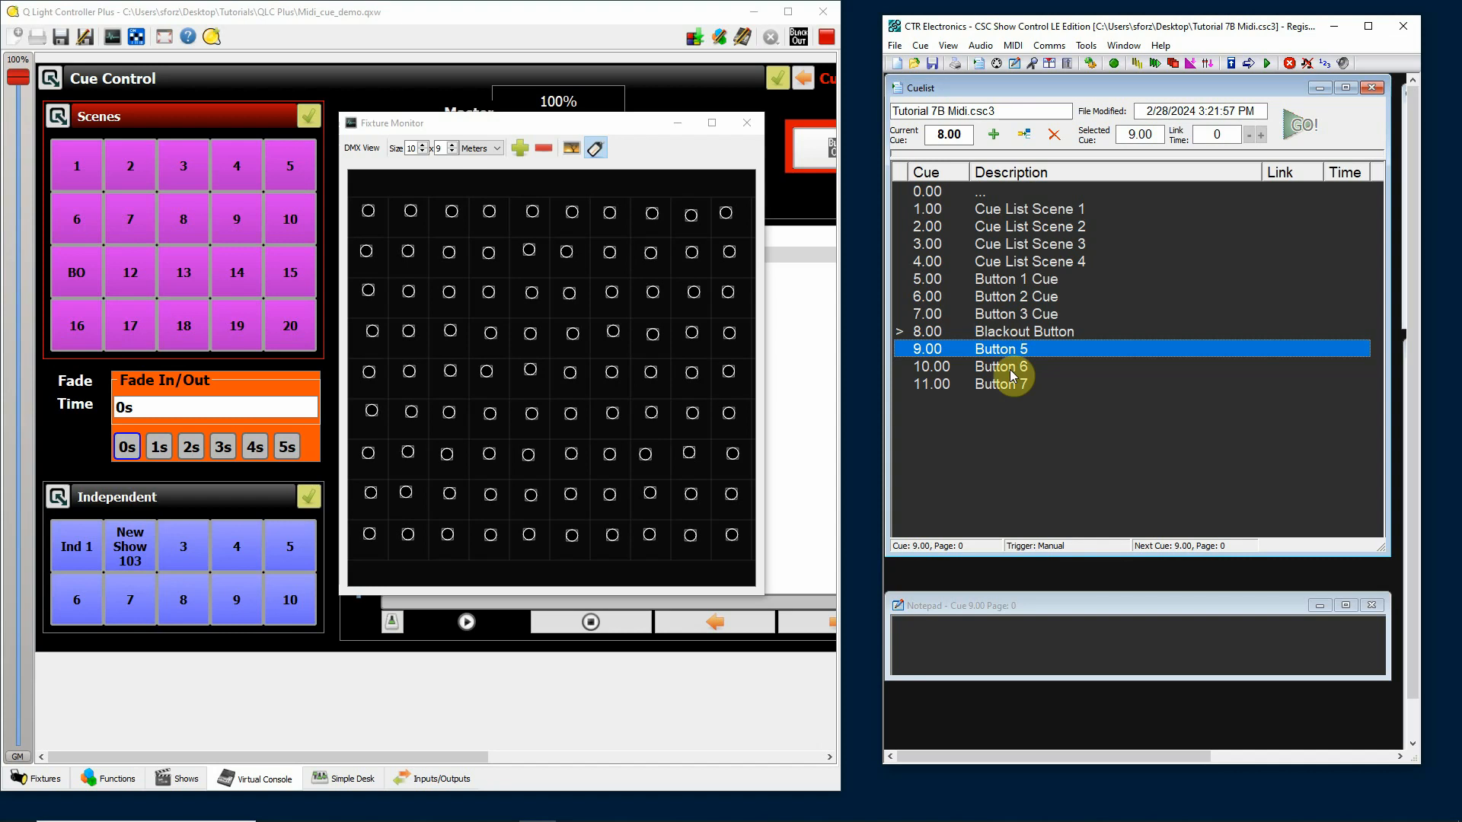
# Step: Fire cues 9.00, 10.00 and 11.00 in order to trigger scene buttons 5, 6 and 7
pyautogui.click(1300, 131)
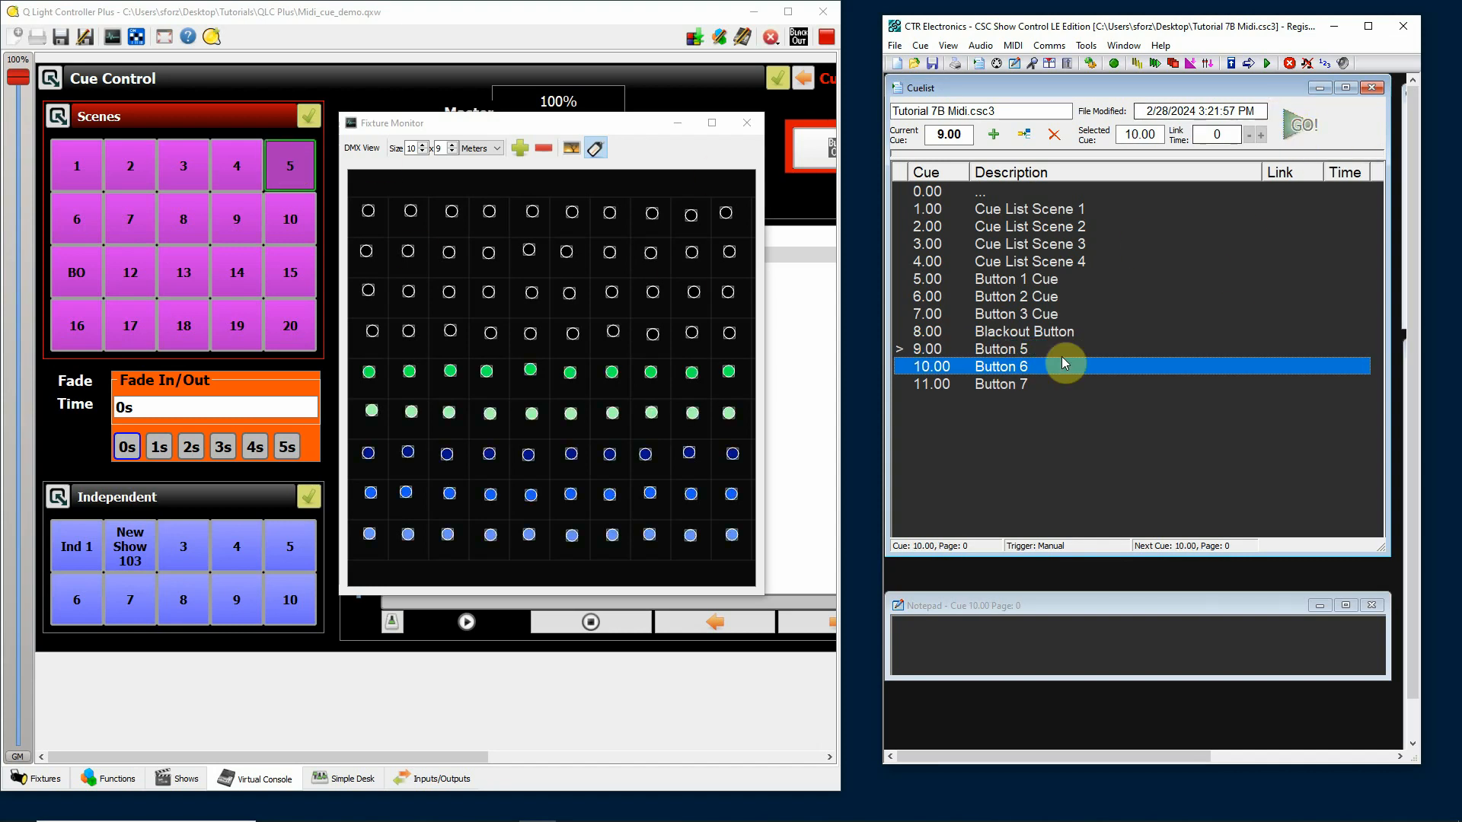
pyautogui.click(1303, 131)
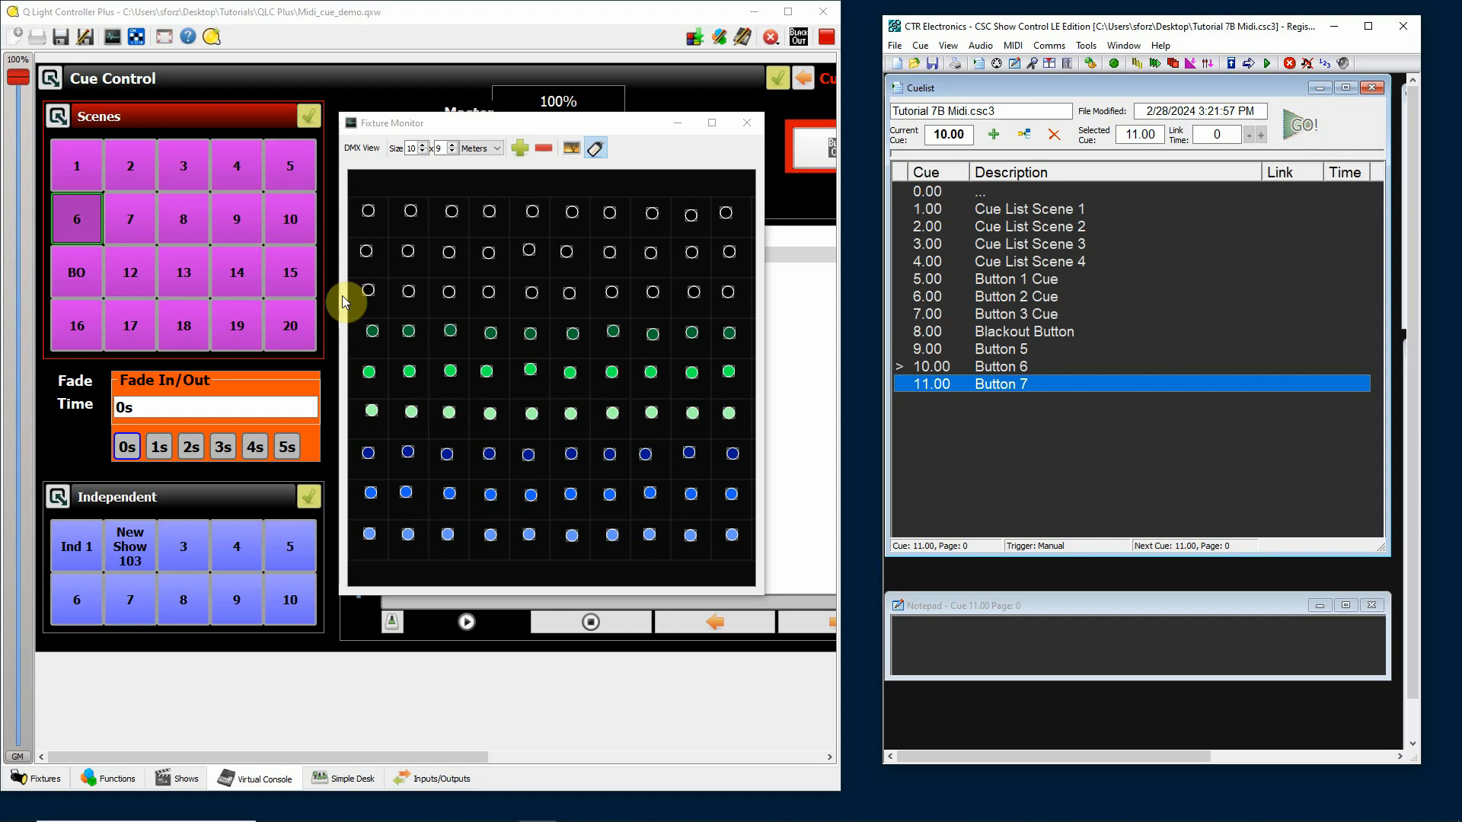
pyautogui.click(1301, 126)
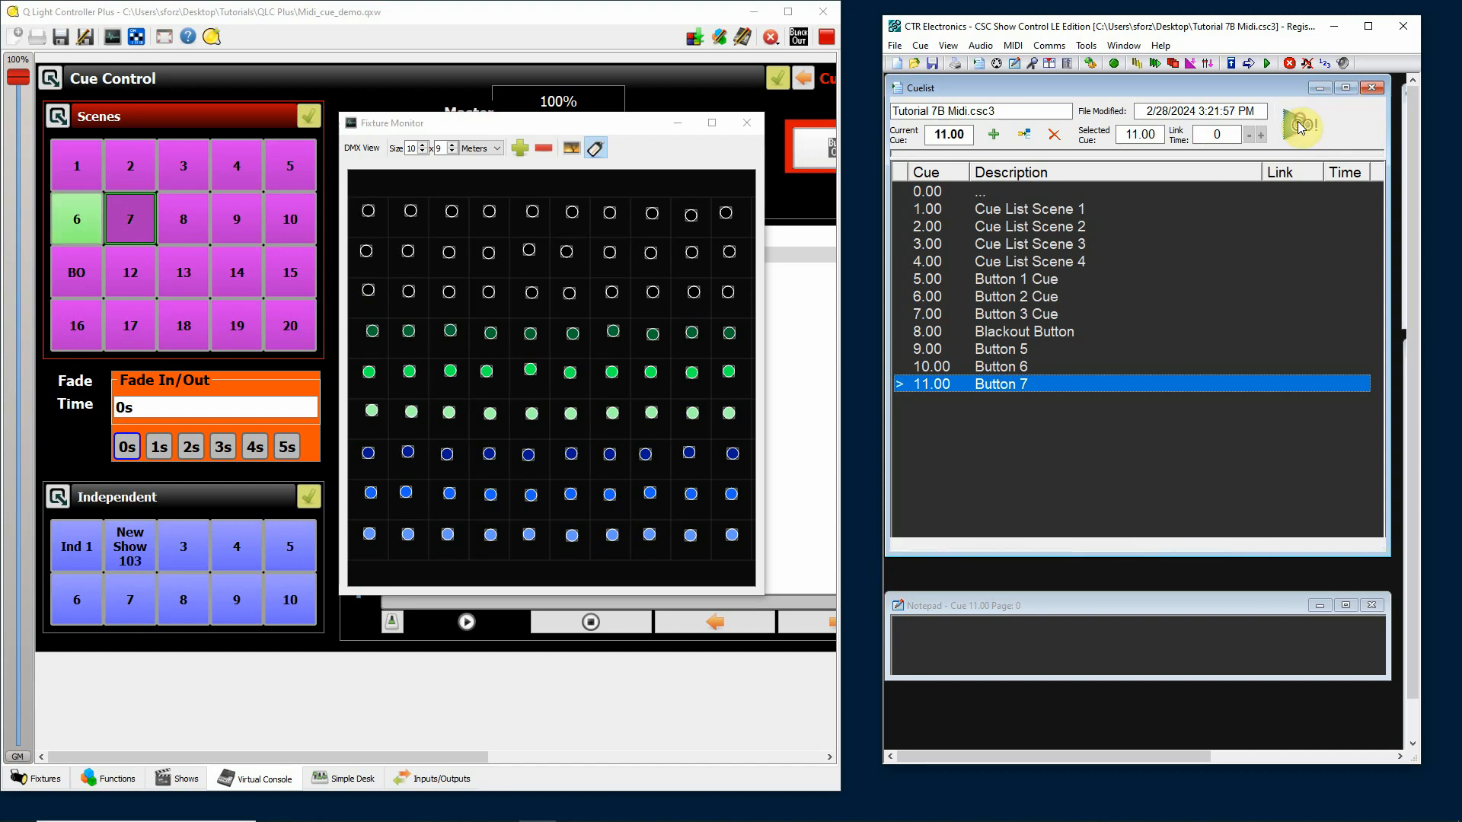
# Step: Fire the button cues in reverse order, cue 10.00 "Button 6" followed by cue 9.00 "Button 5"
pyautogui.click(1018, 366)
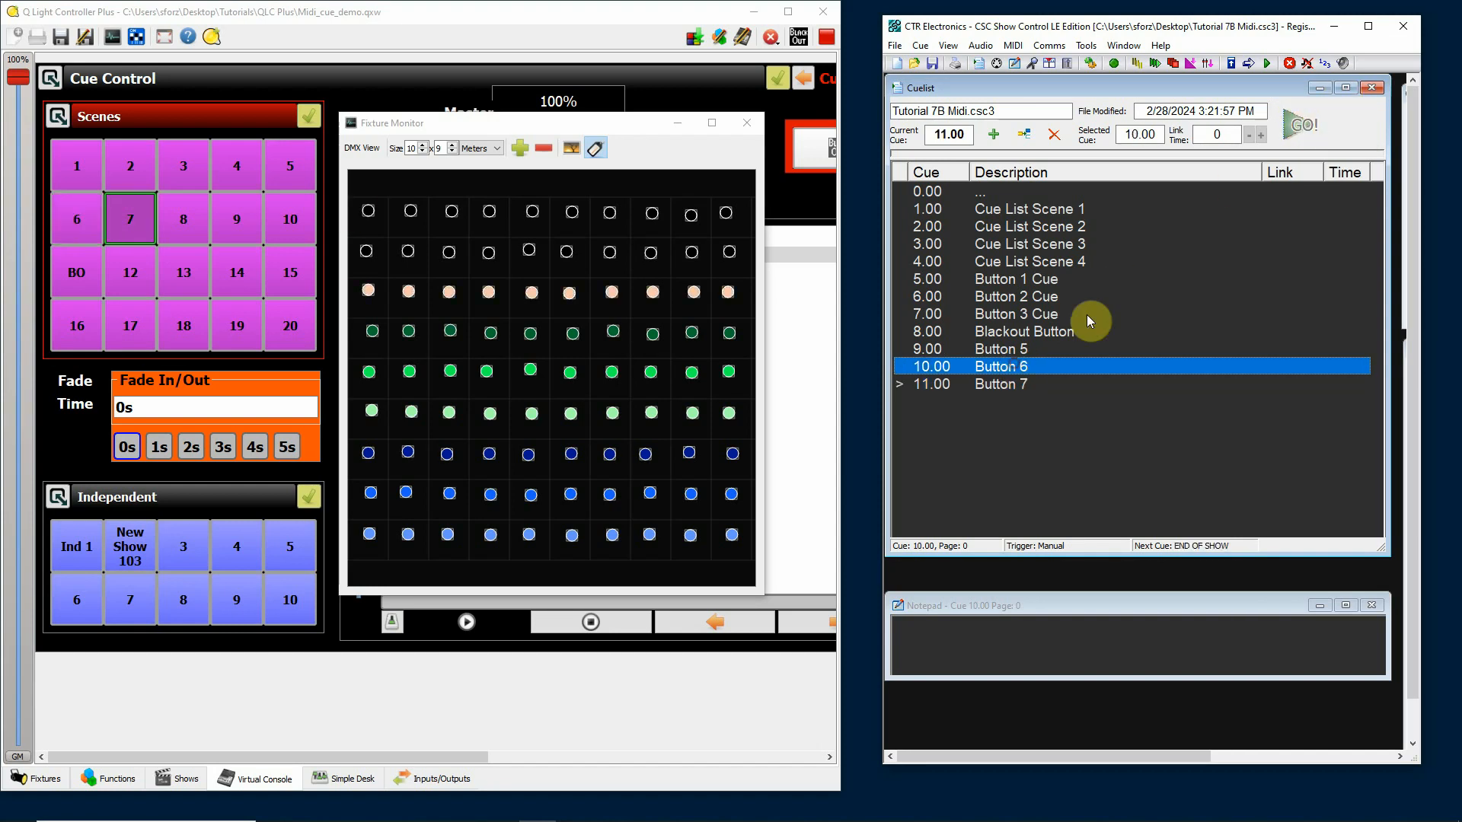
pyautogui.click(1301, 128)
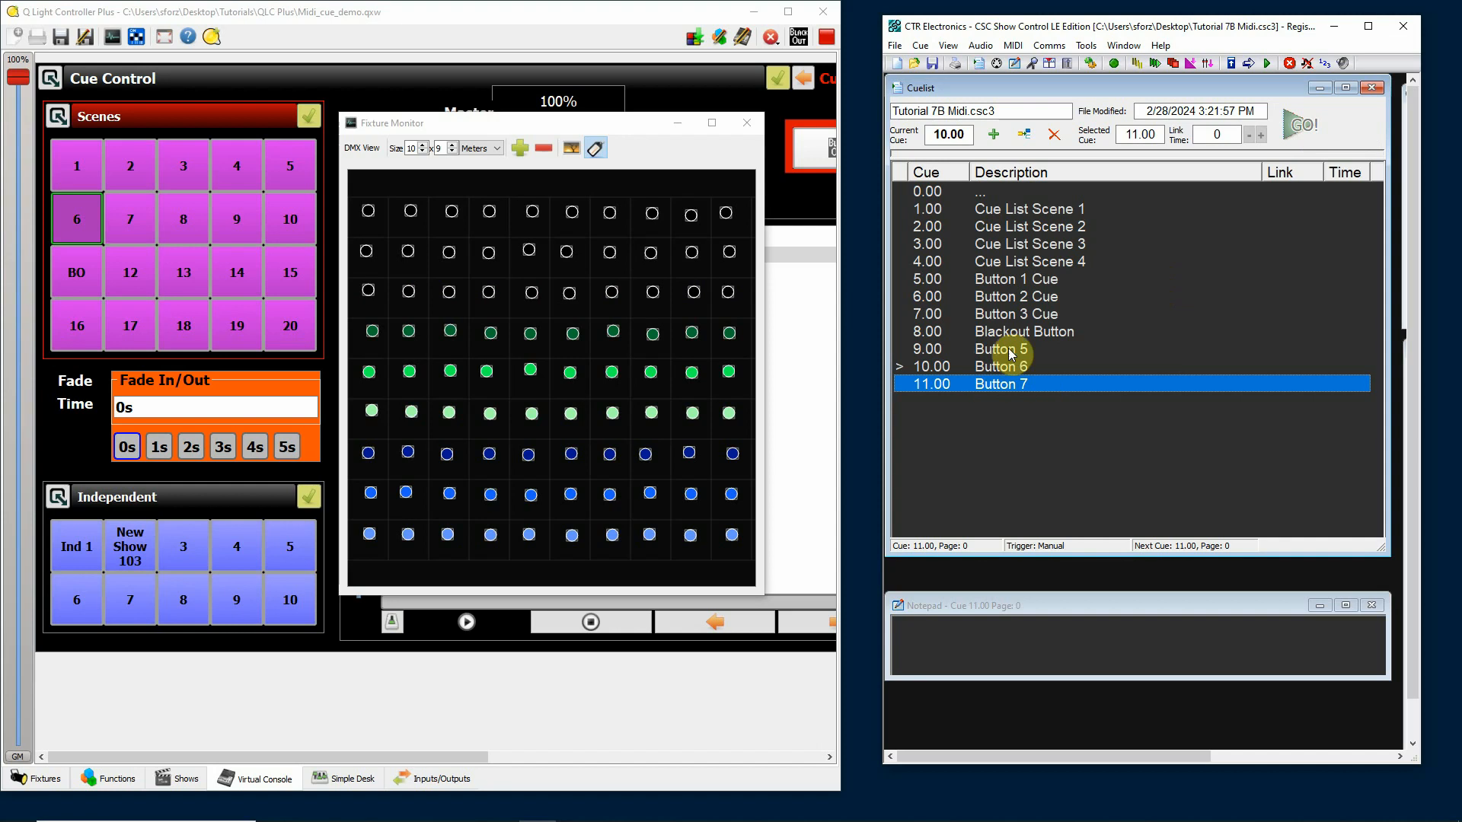
pyautogui.click(1017, 350)
pyautogui.click(1299, 126)
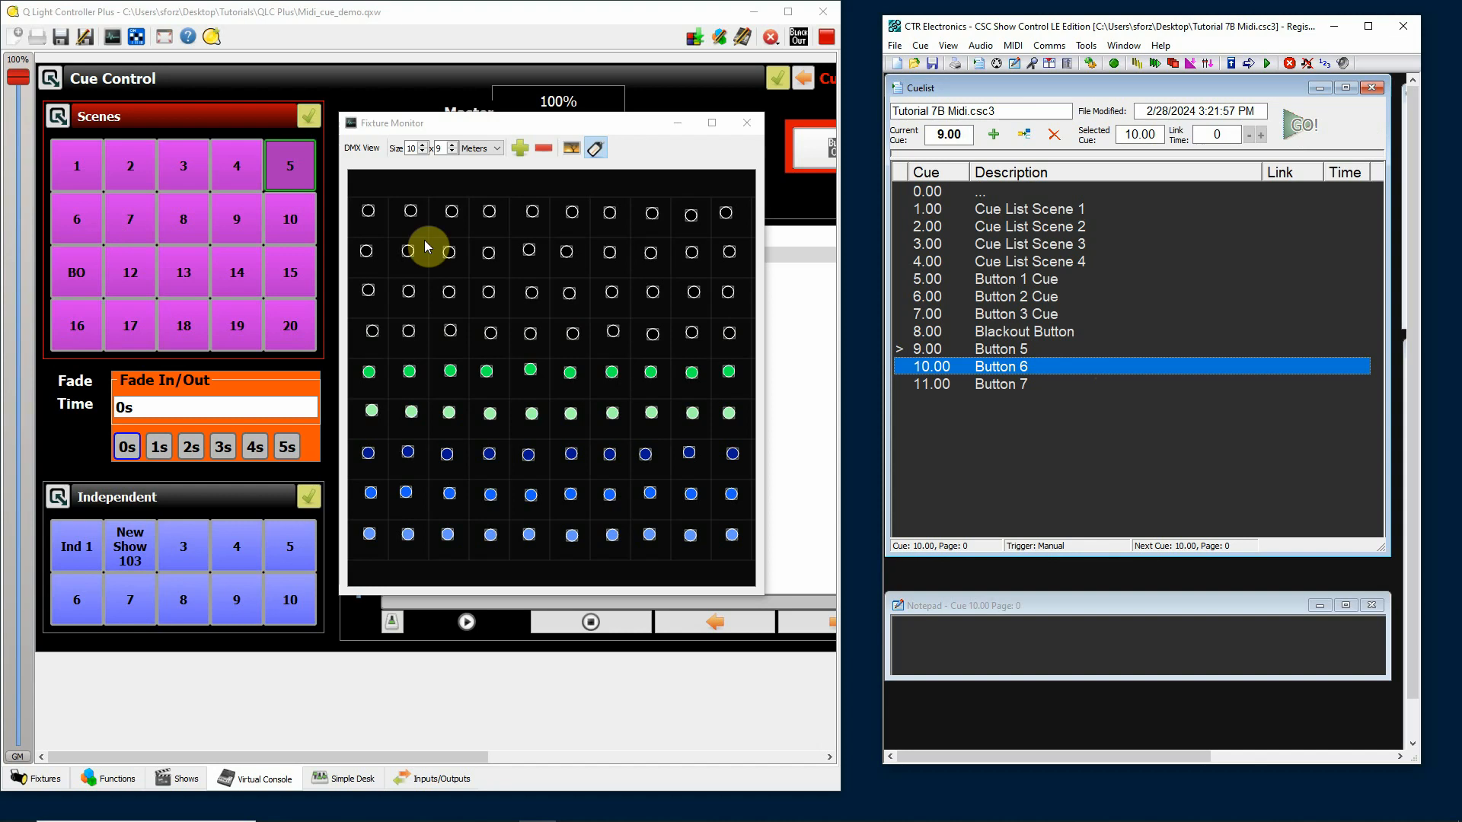
# Step: Fire cue 11.00 "Button 7" and again cue 9.00 "Button 5", and switch off scene button 5 in Q Light Controller Plus
pyautogui.click(1000, 385)
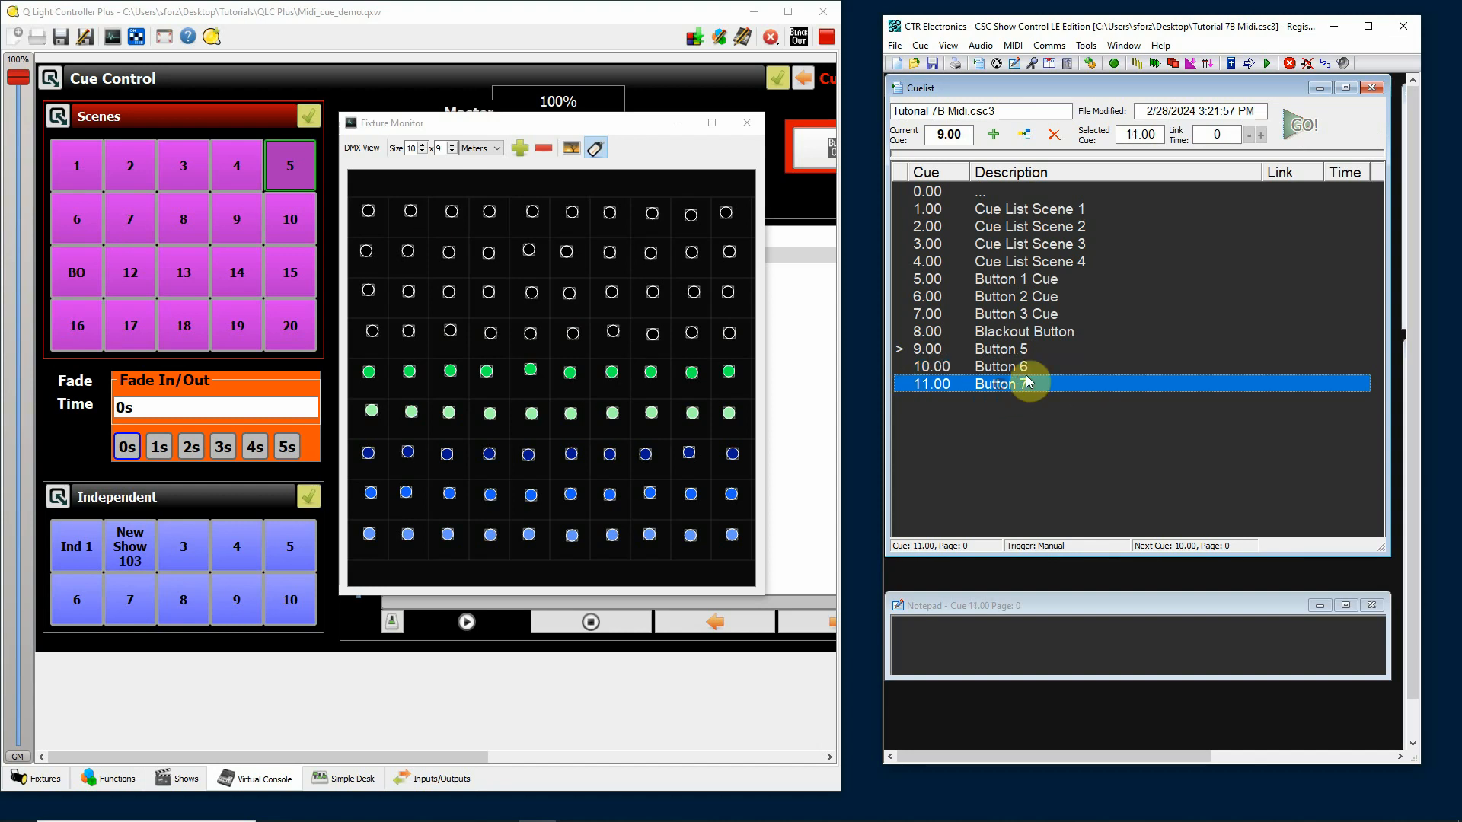
pyautogui.click(1297, 128)
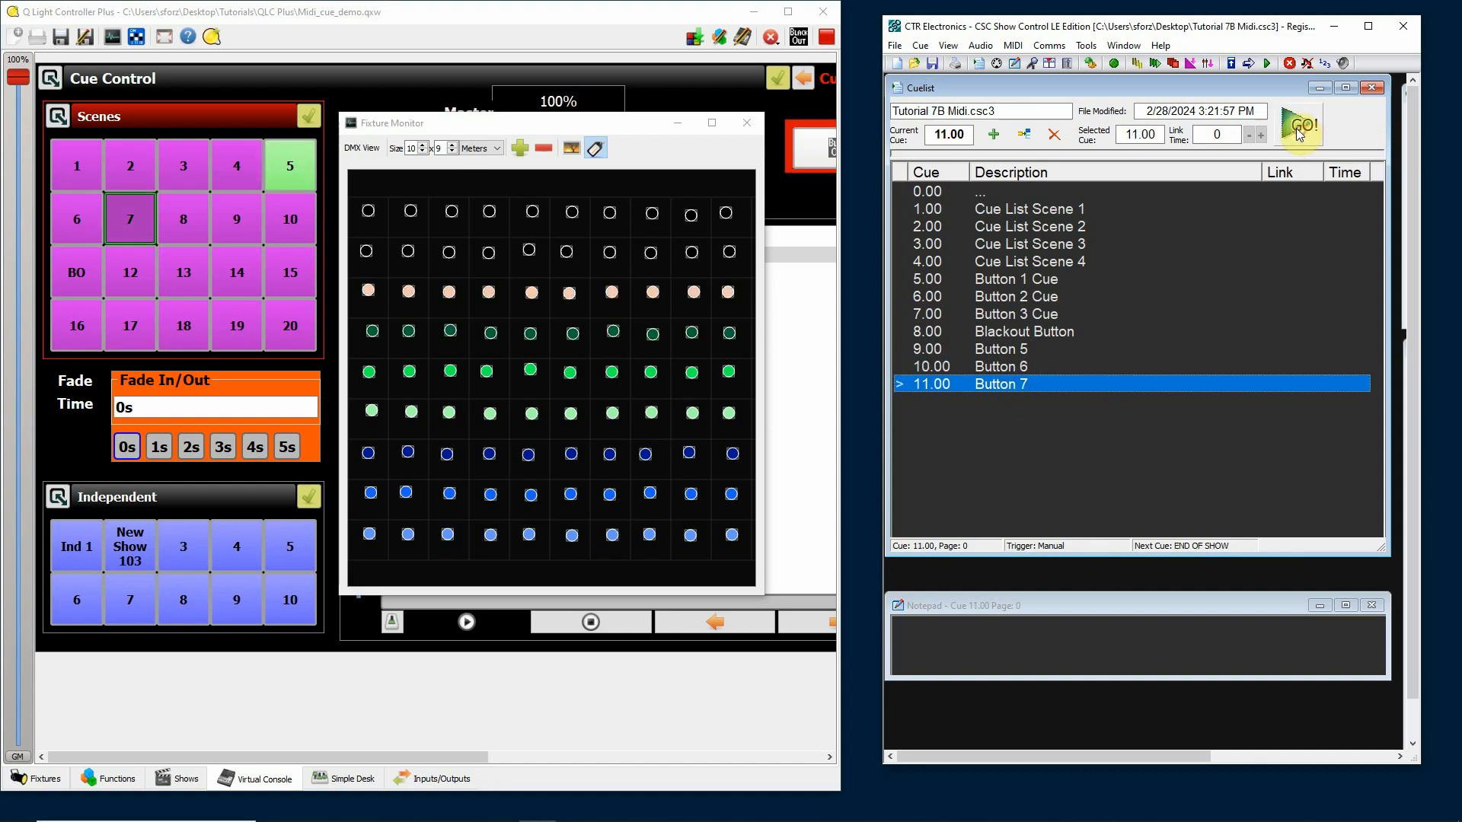
pyautogui.doubleClick(1080, 343)
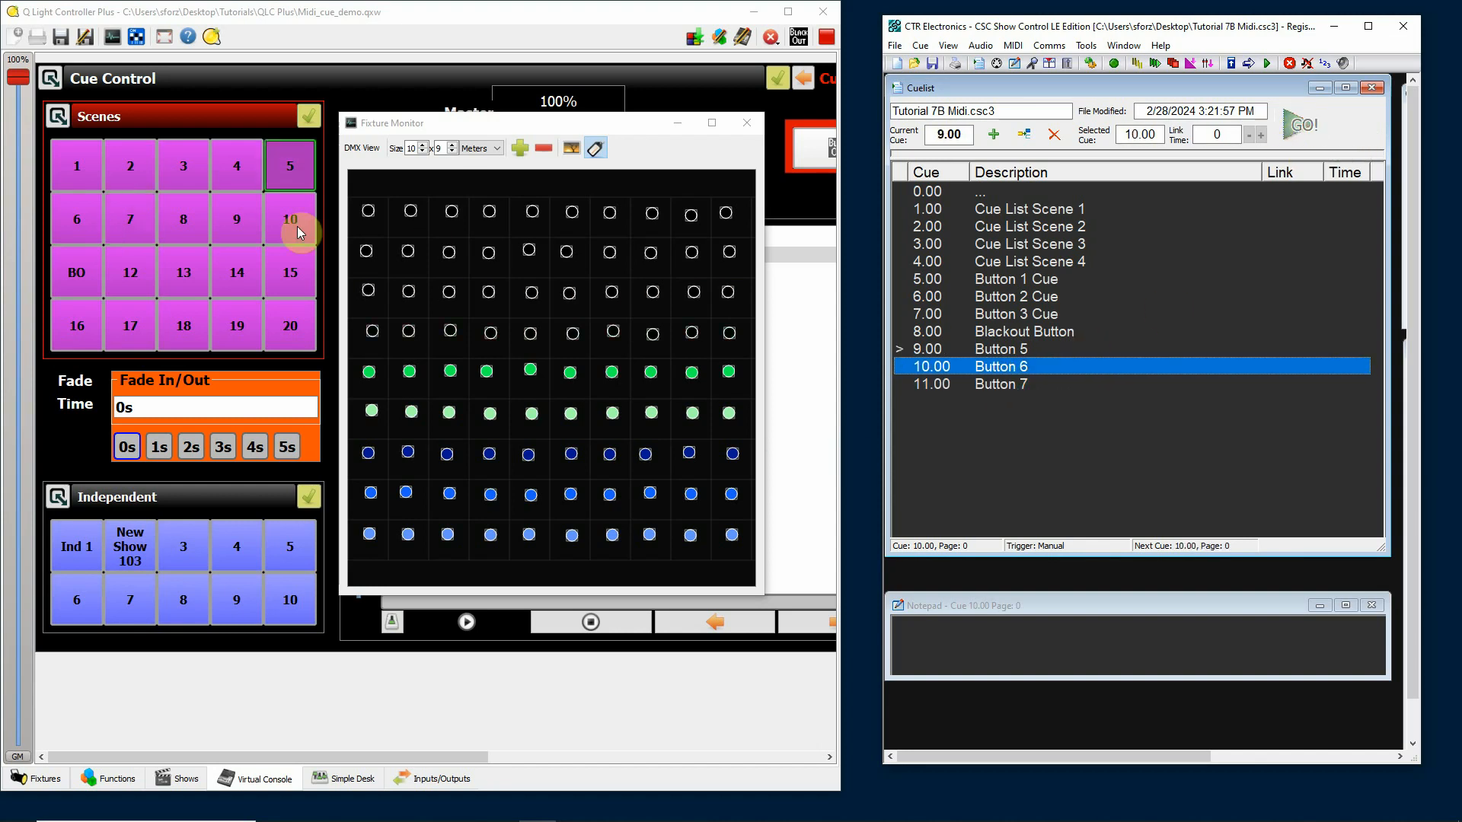
pyautogui.click(300, 181)
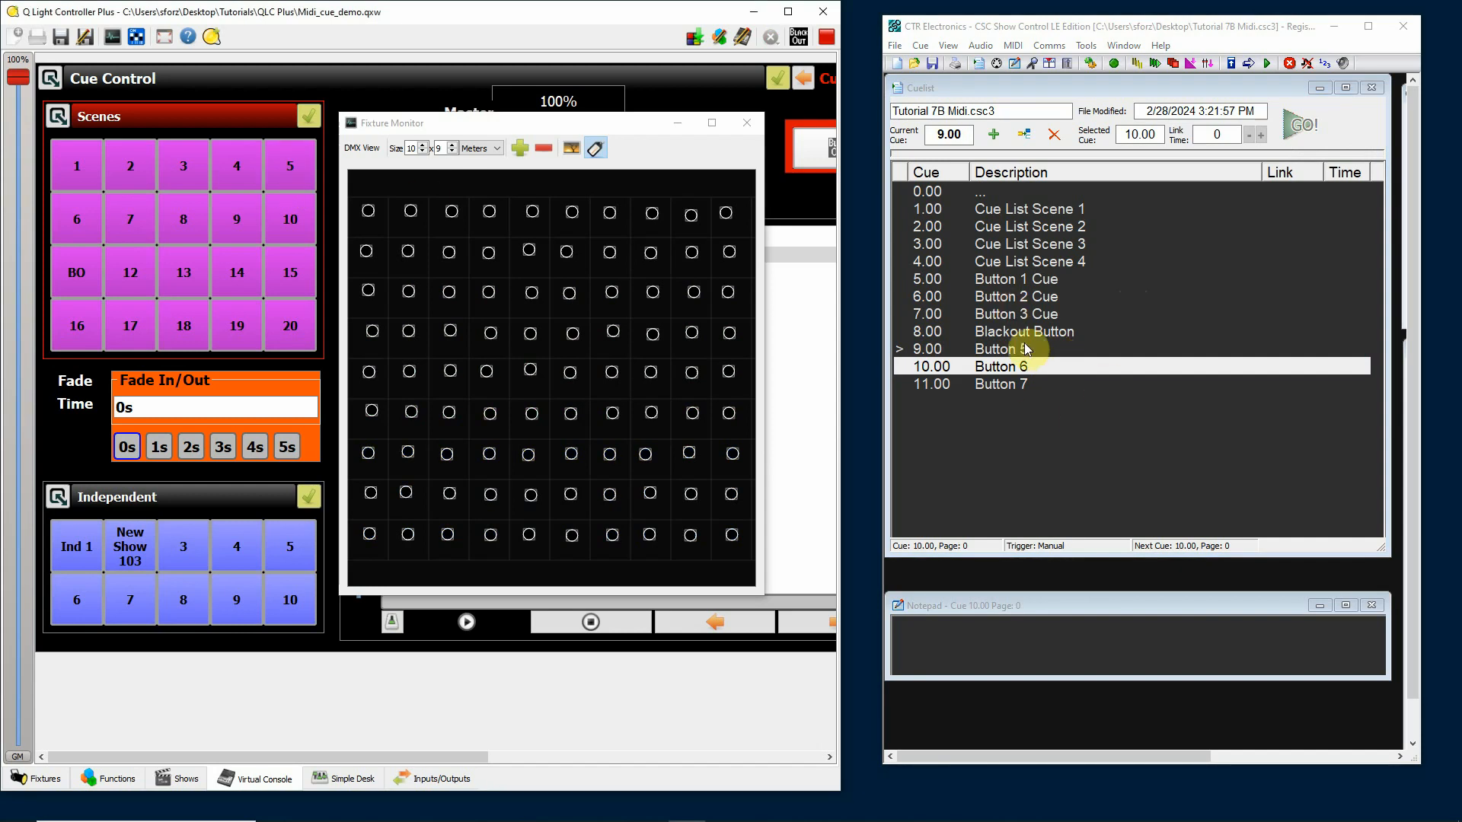